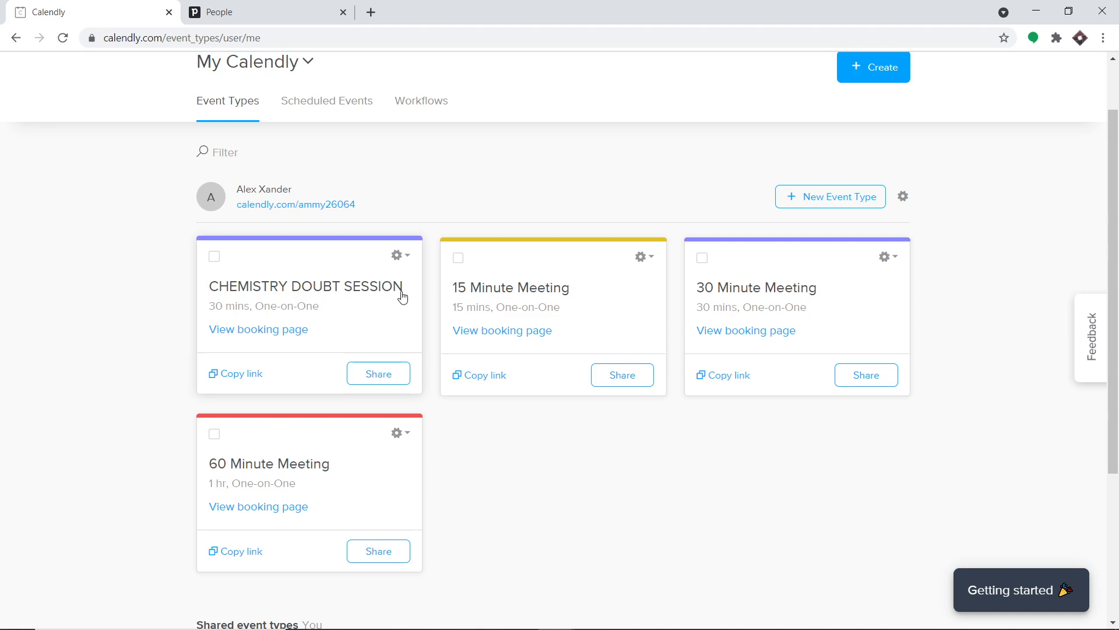
# - Copy the CHEMISTRY DOUBT SESSION booking link and open a blank new browser tab
pyautogui.click(255, 376)
pyautogui.click(370, 13)
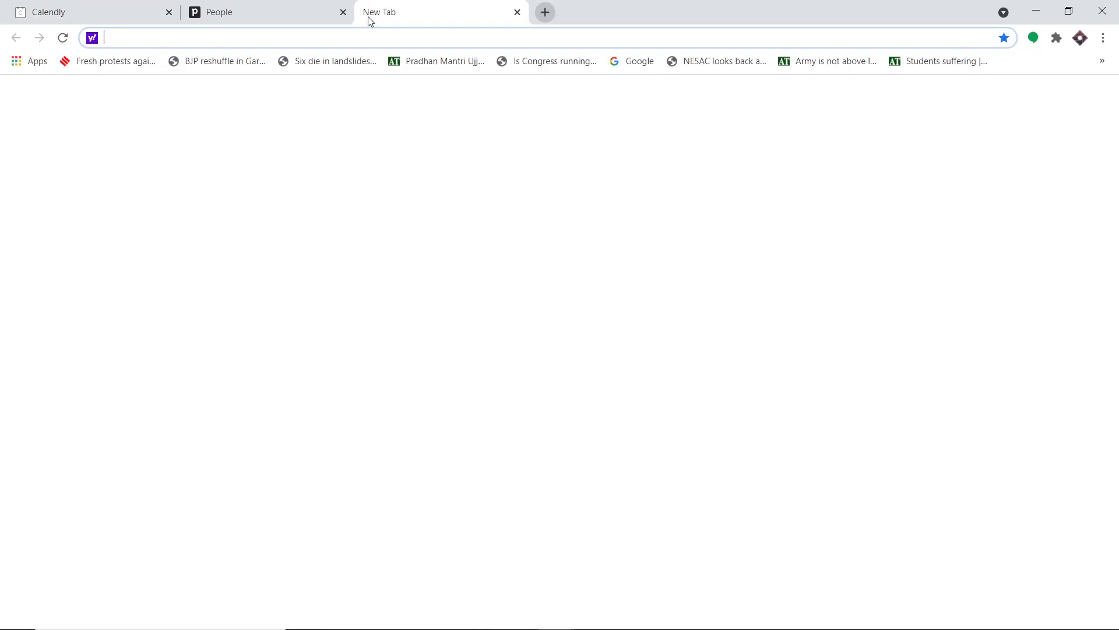
# - Load the pasted booking link and confirm the 10:30am slot on Wednesday, May 5, 2021
pyautogui.write('https://calendly.com/ammy26064/chemistry-doubt-session')
pyautogui.press('Return')
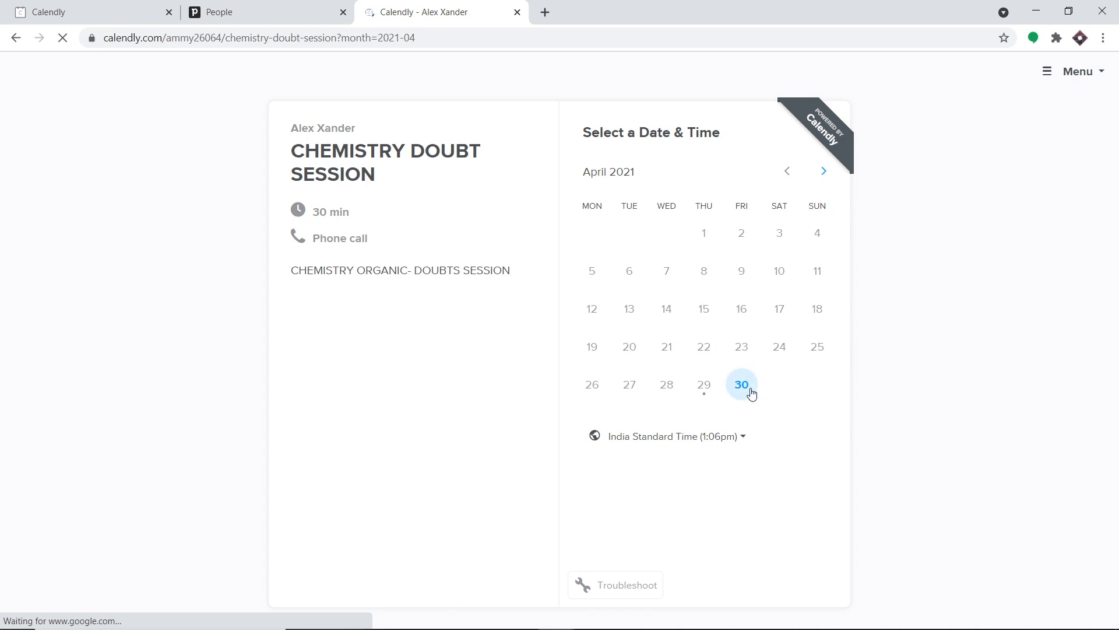
pyautogui.click(826, 183)
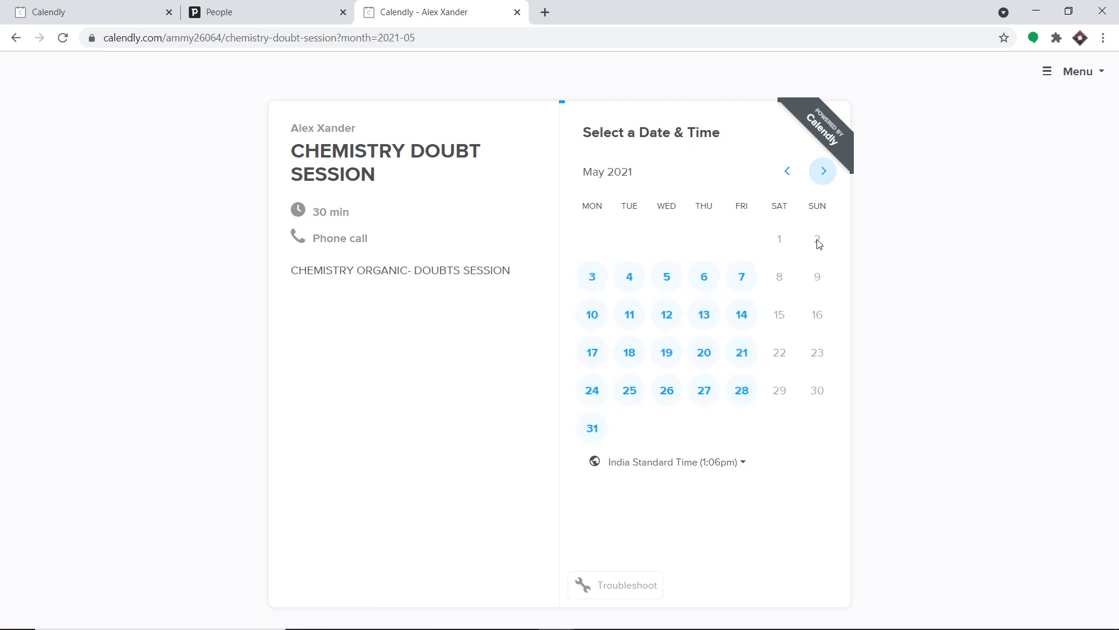
pyautogui.click(675, 280)
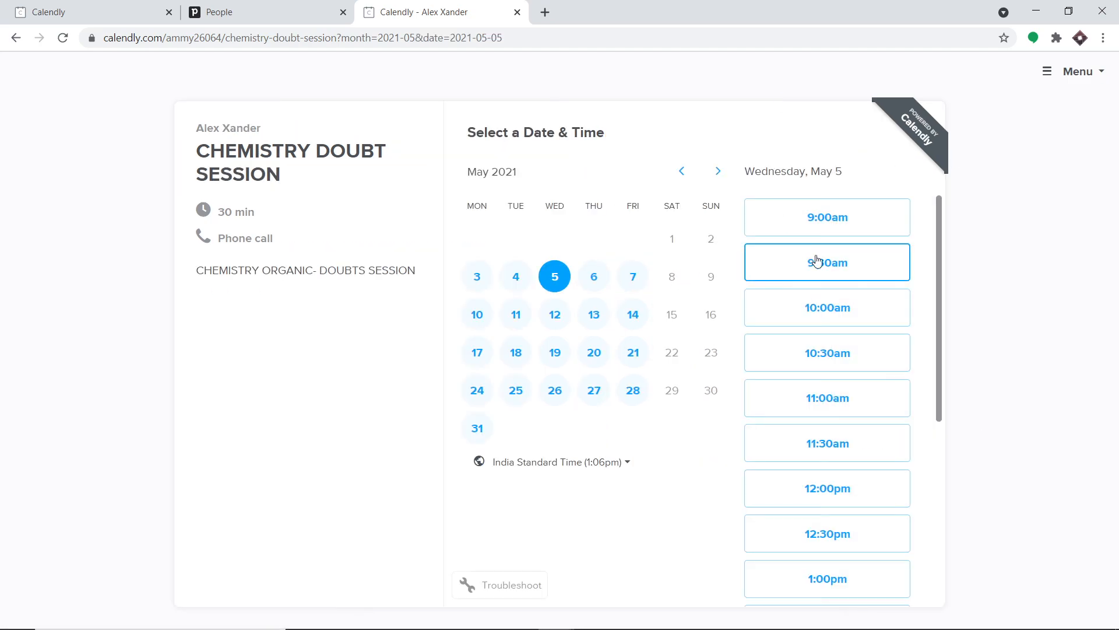
pyautogui.click(825, 361)
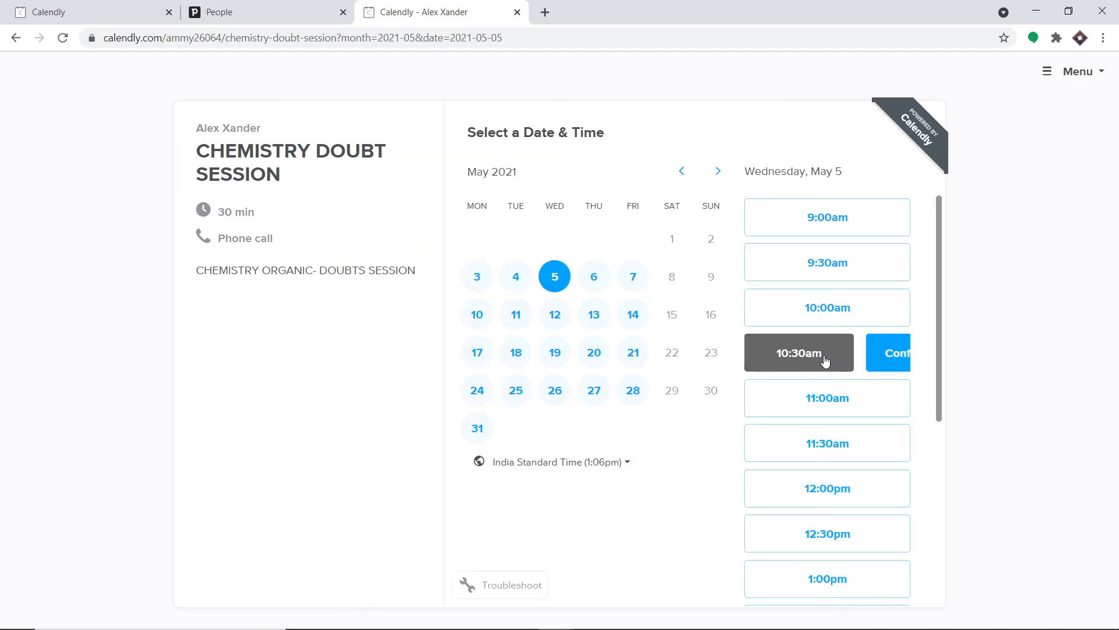
pyautogui.click(852, 355)
pyautogui.click(569, 188)
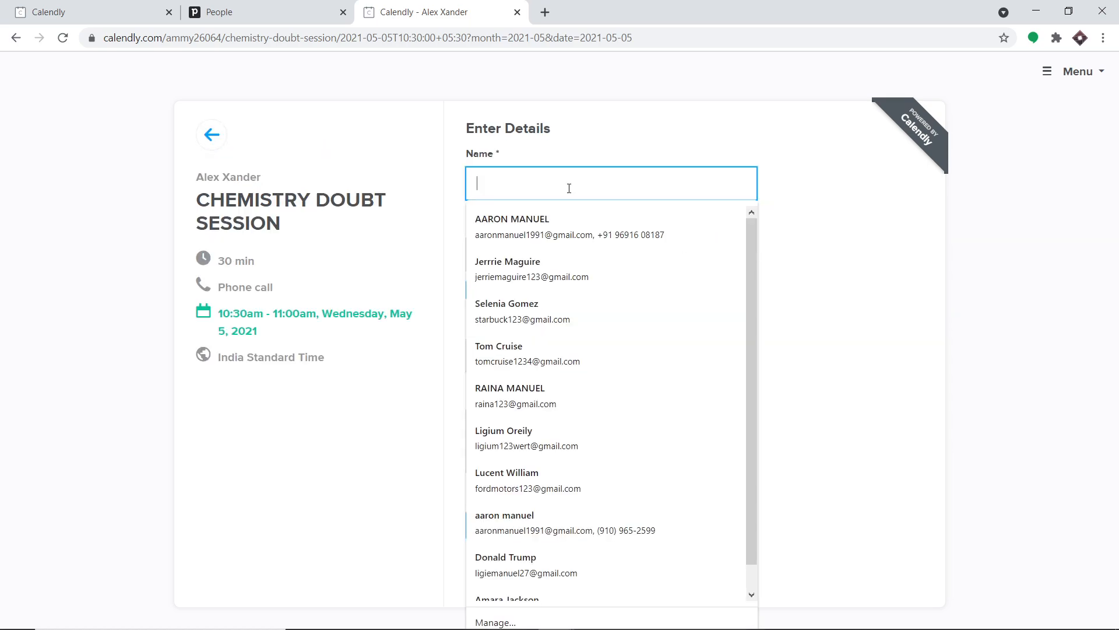
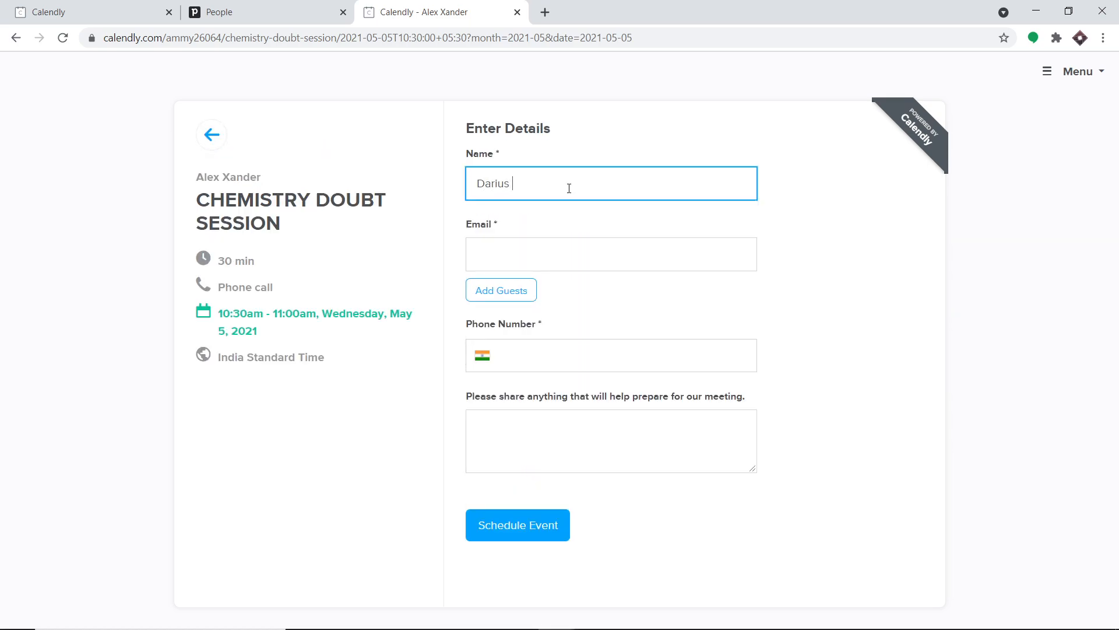
# - Fill in the invitee's full name, e-mail address and phone number on the booking form
pyautogui.click(538, 247)
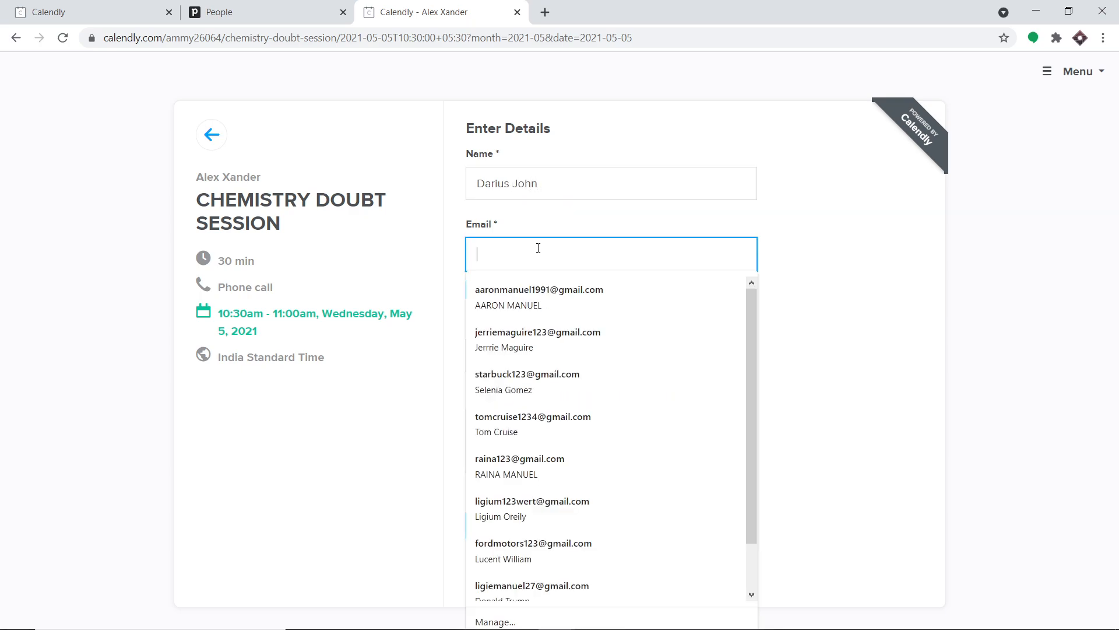
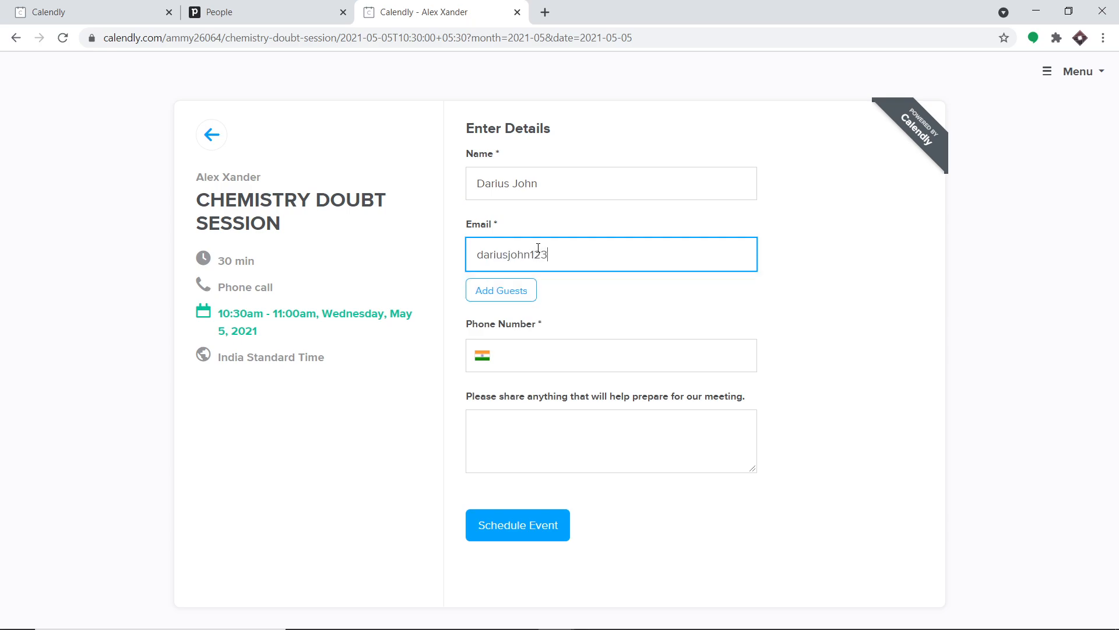
pyautogui.click(550, 350)
pyautogui.write('69uiu')
pyautogui.write('8486u')
pyautogui.press('BackSpace')
pyautogui.write('6989')
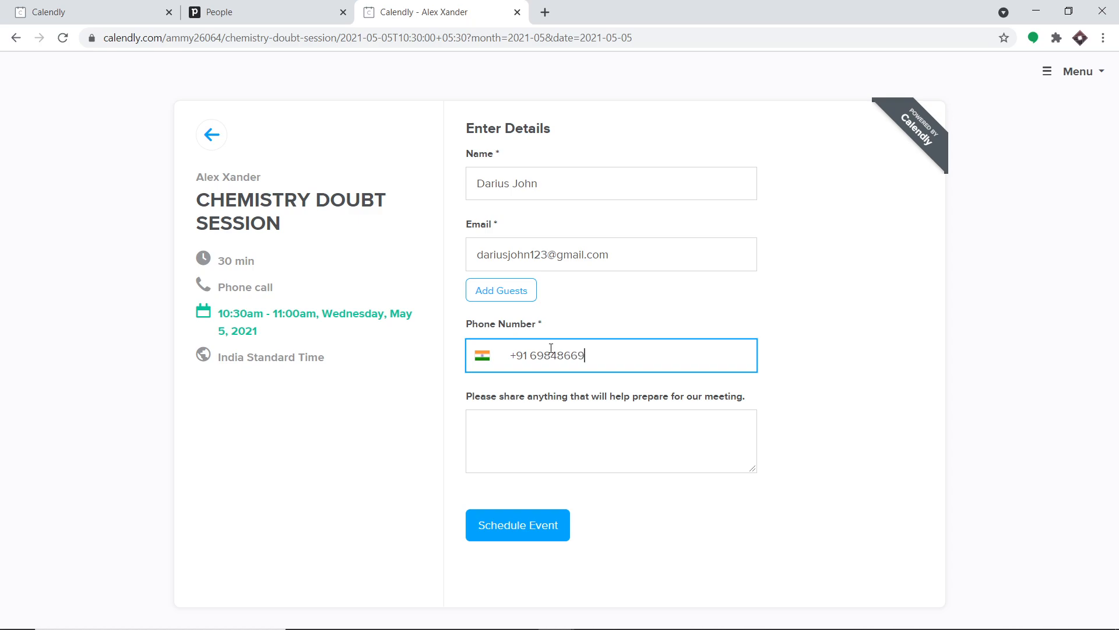
pyautogui.press('BackSpace')
pyautogui.press('BackSpace')
# - Add the meeting note 'Please explain organic chemistry' and attempt to schedule the event
pyautogui.click(549, 419)
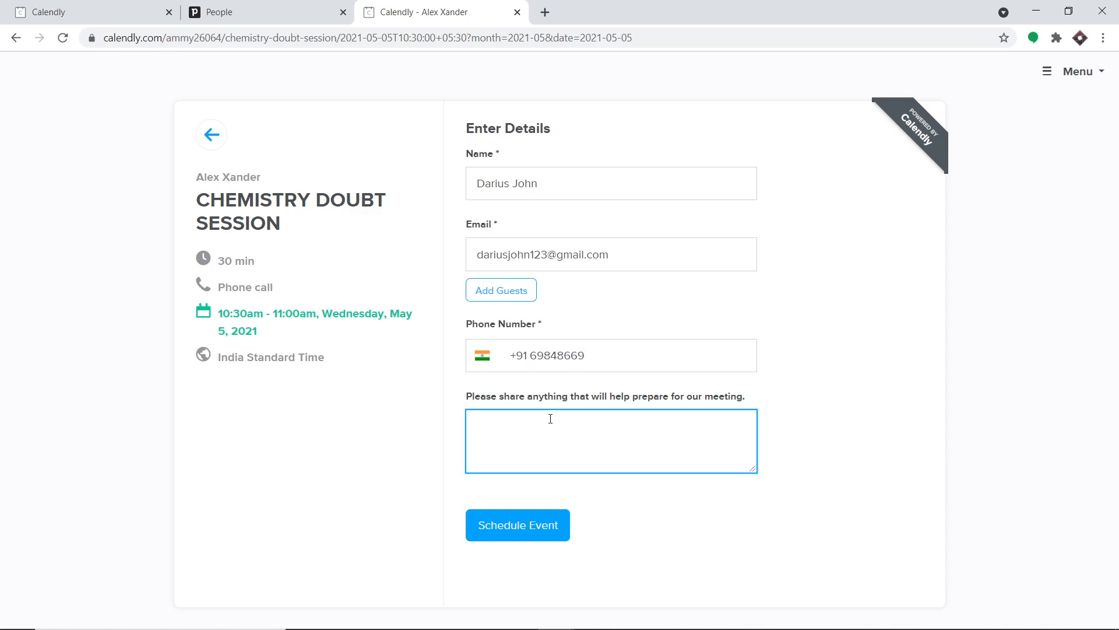
pyautogui.write('Please ex')
pyautogui.write('plain organic chemistry')
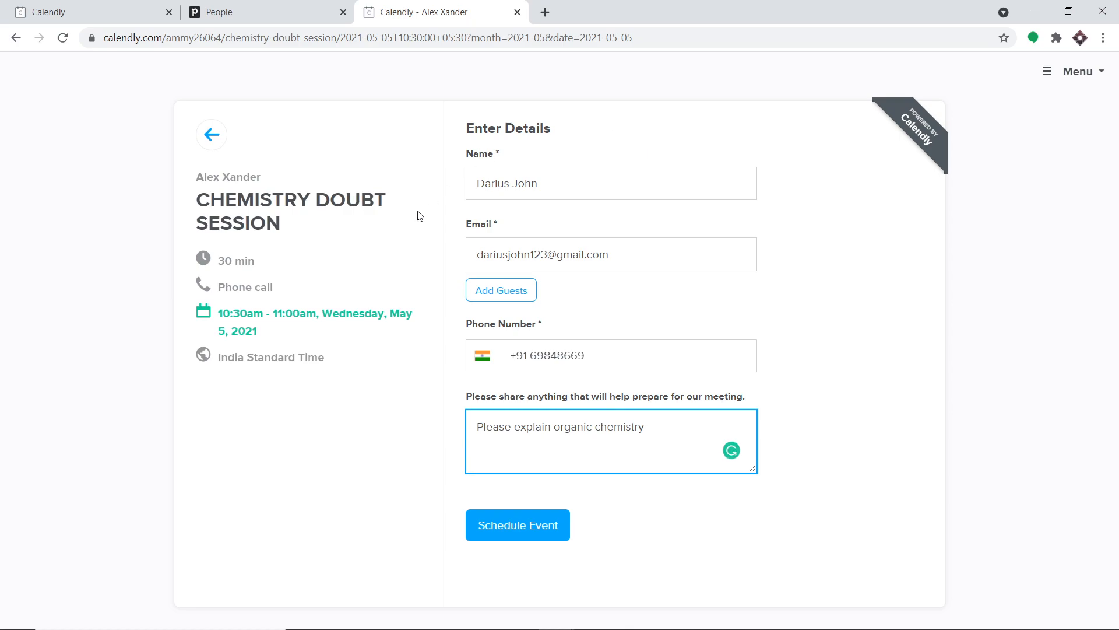
pyautogui.click(536, 525)
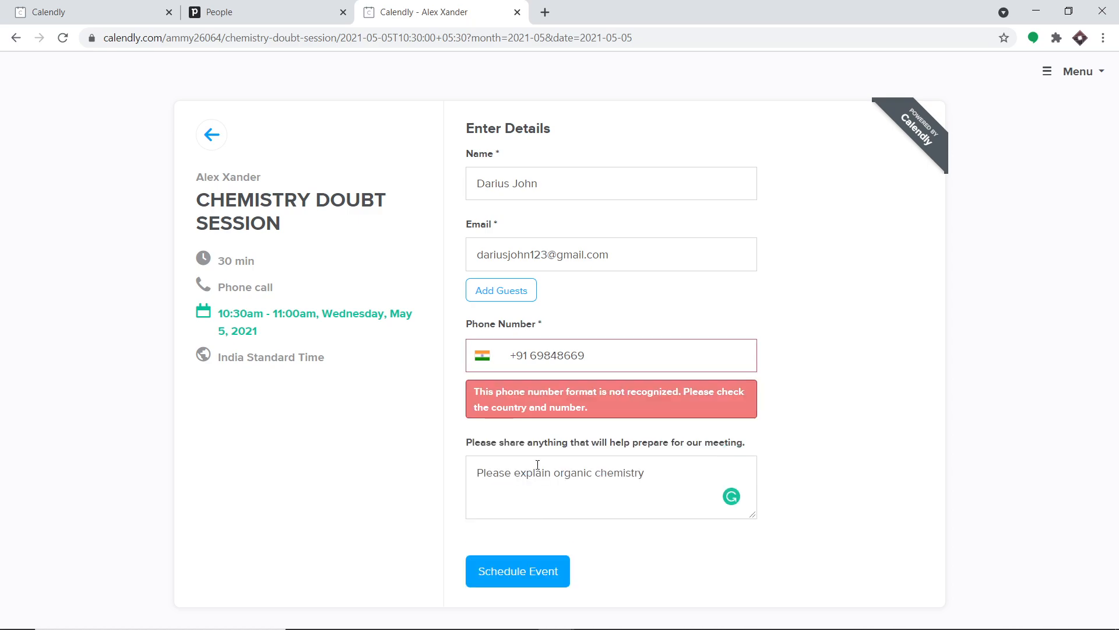
# - Replace the rejected phone number with the autofill suggestion, schedule the session, then switch to Pipedrive People
pyautogui.moveTo(592, 357); pyautogui.dragTo(484, 370)
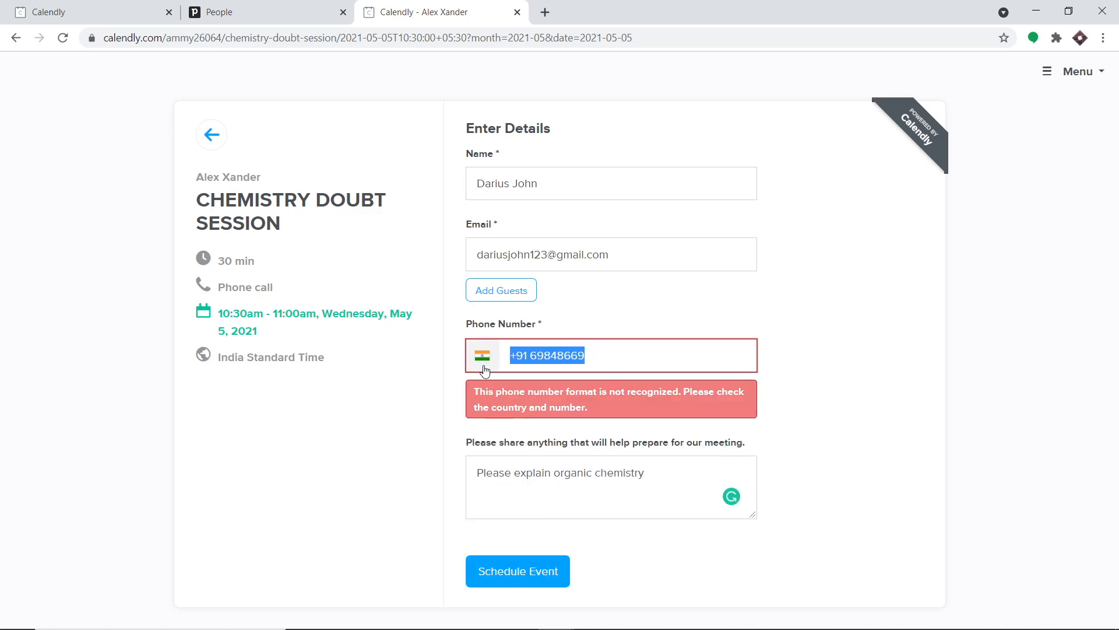
pyautogui.press('BackSpace')
pyautogui.write('+9')
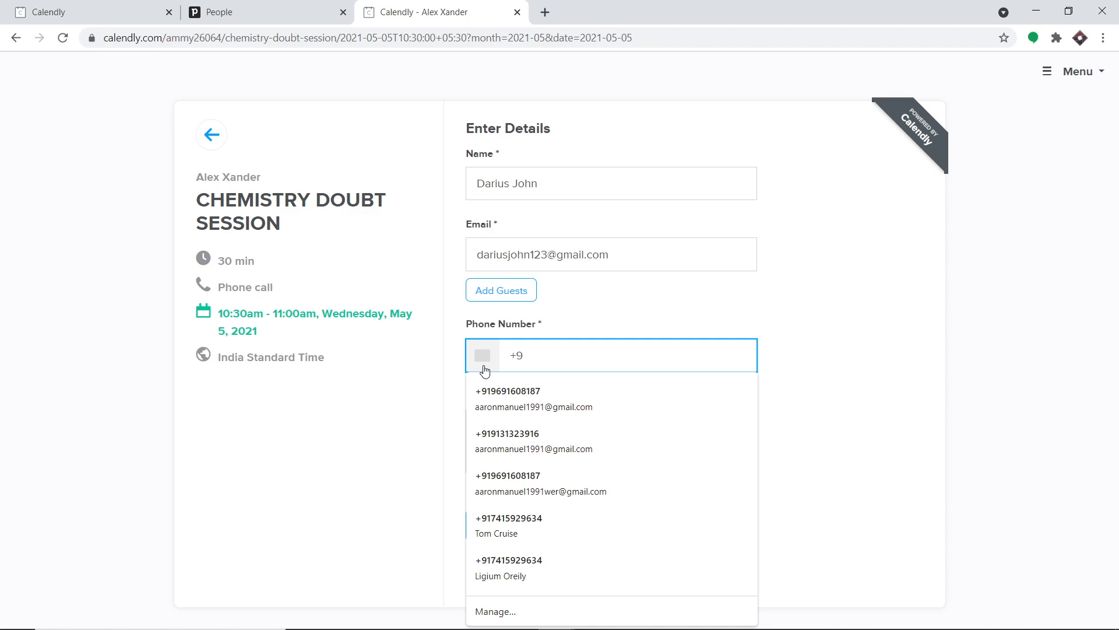
pyautogui.click(508, 385)
pyautogui.click(549, 435)
pyautogui.click(548, 542)
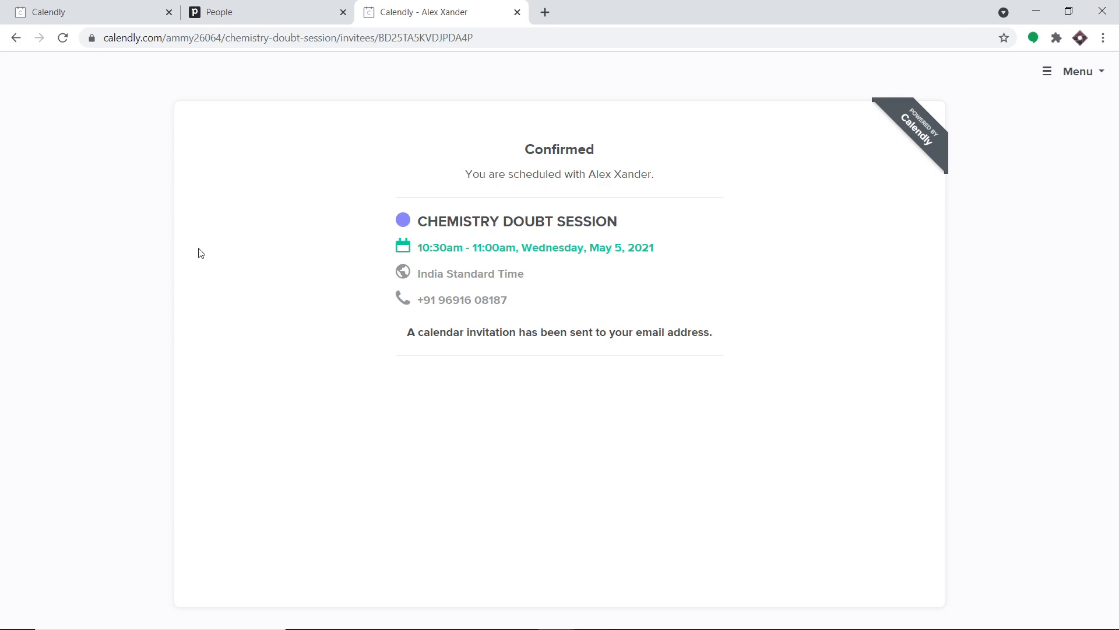
pyautogui.click(262, 11)
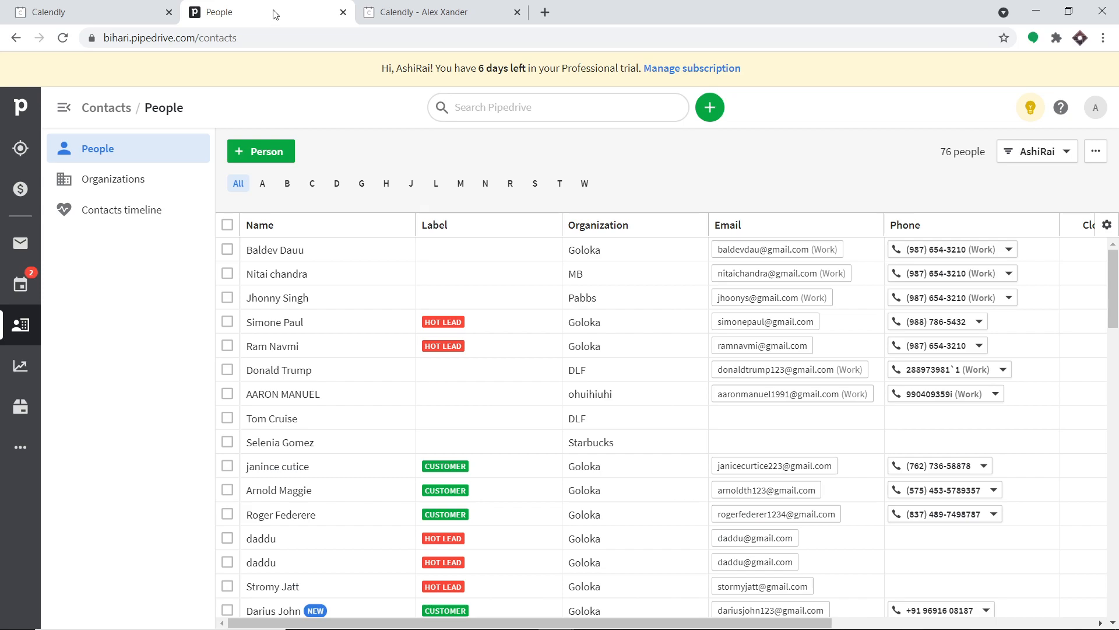
# - Reload the People list, browse it, and filter to names starting with D (8 people)
pyautogui.click(63, 37)
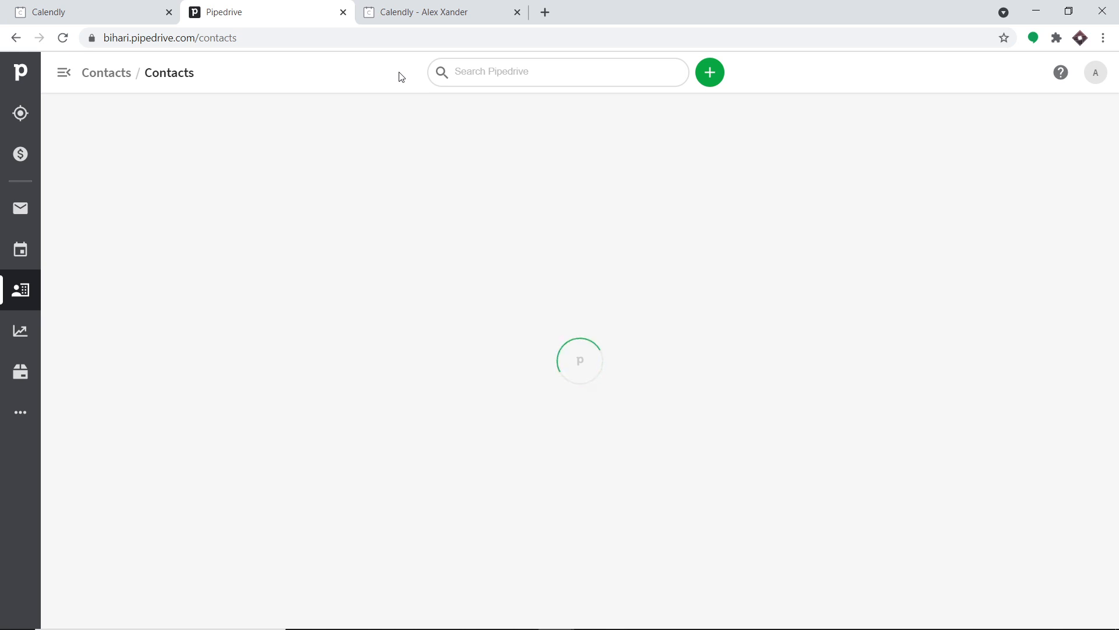
pyautogui.press('.')
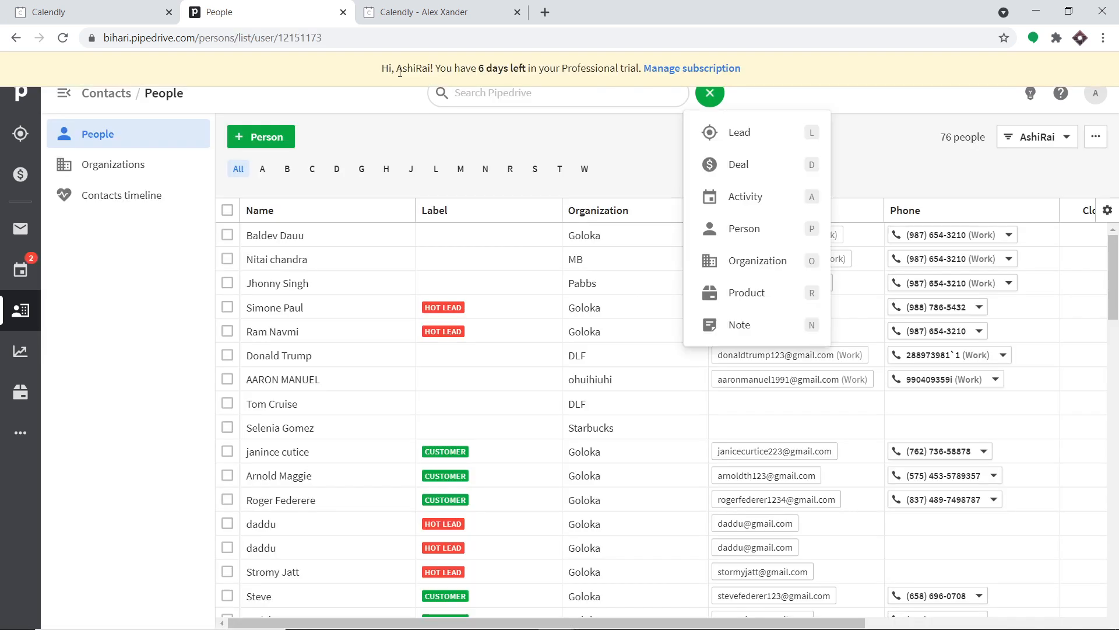
pyautogui.moveTo(1113, 264); pyautogui.dragTo(1117, 362)
pyautogui.scroll(-10, 1108, 366)
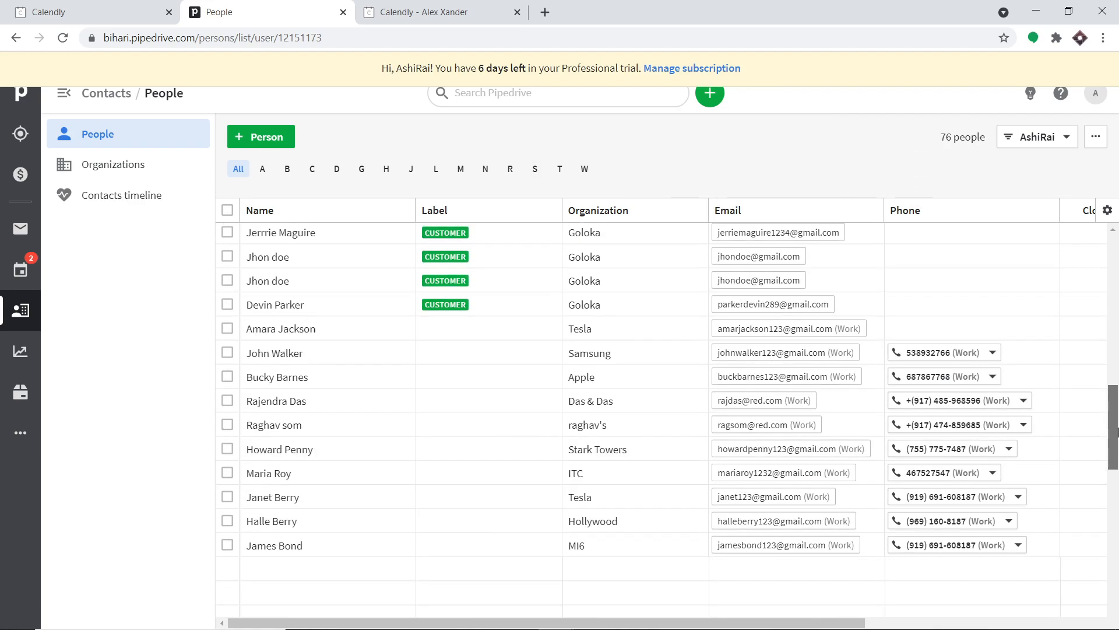
pyautogui.scroll(4, 1101, 369)
pyautogui.scroll(8, 1099, 370)
pyautogui.scroll(-14, 819, 311)
pyautogui.scroll(-3, 818, 312)
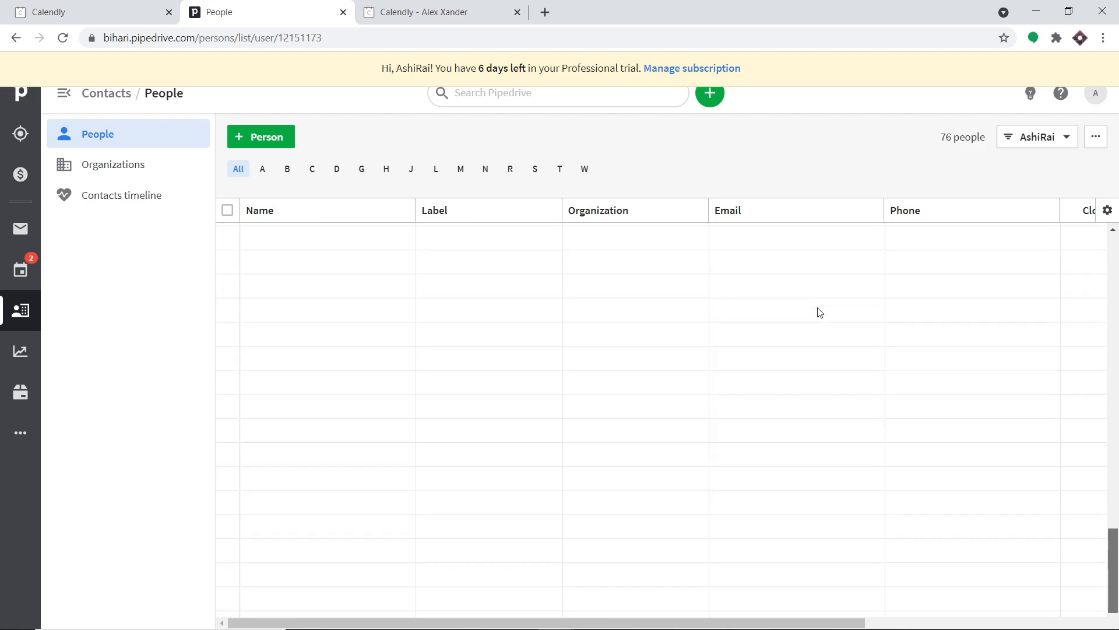
pyautogui.scroll(10, 813, 313)
pyautogui.scroll(8, 807, 315)
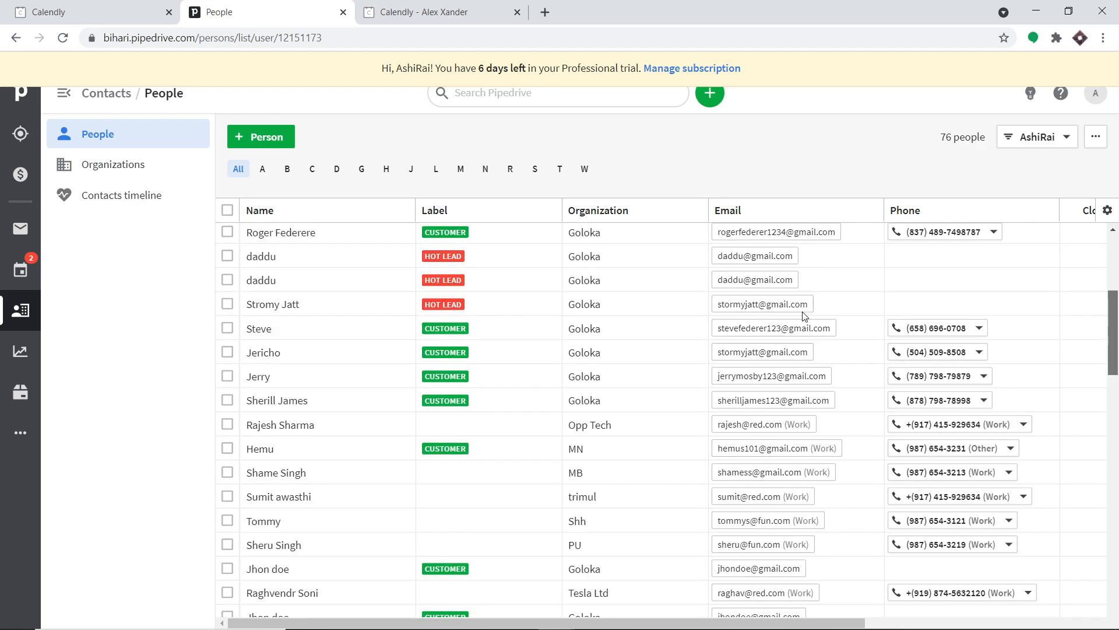
pyautogui.scroll(-12, 296, 419)
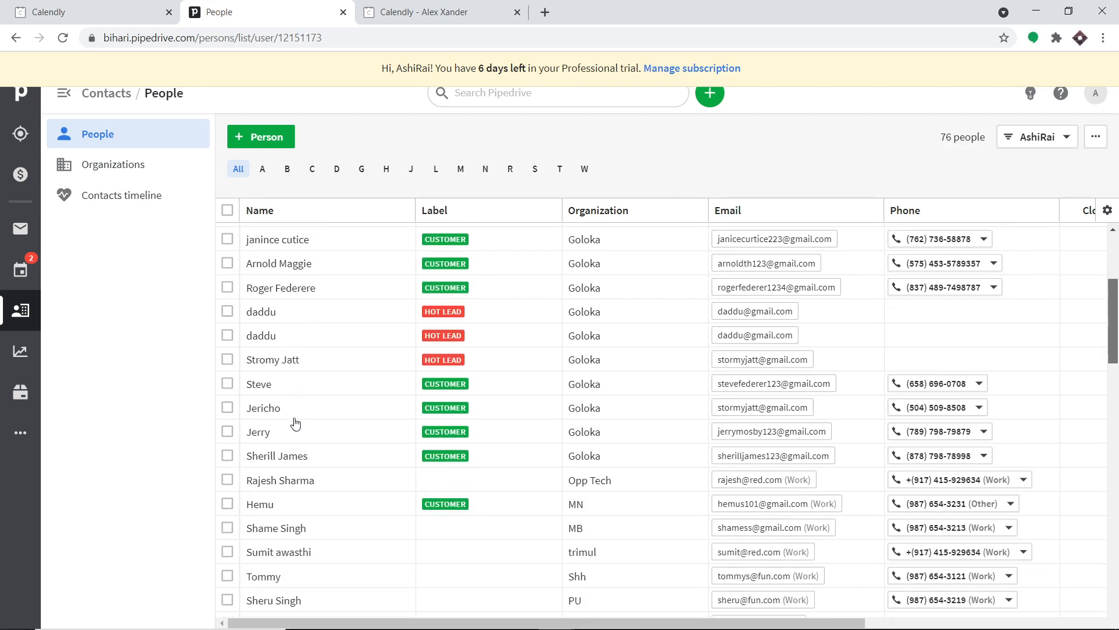
pyautogui.scroll(-12, 296, 423)
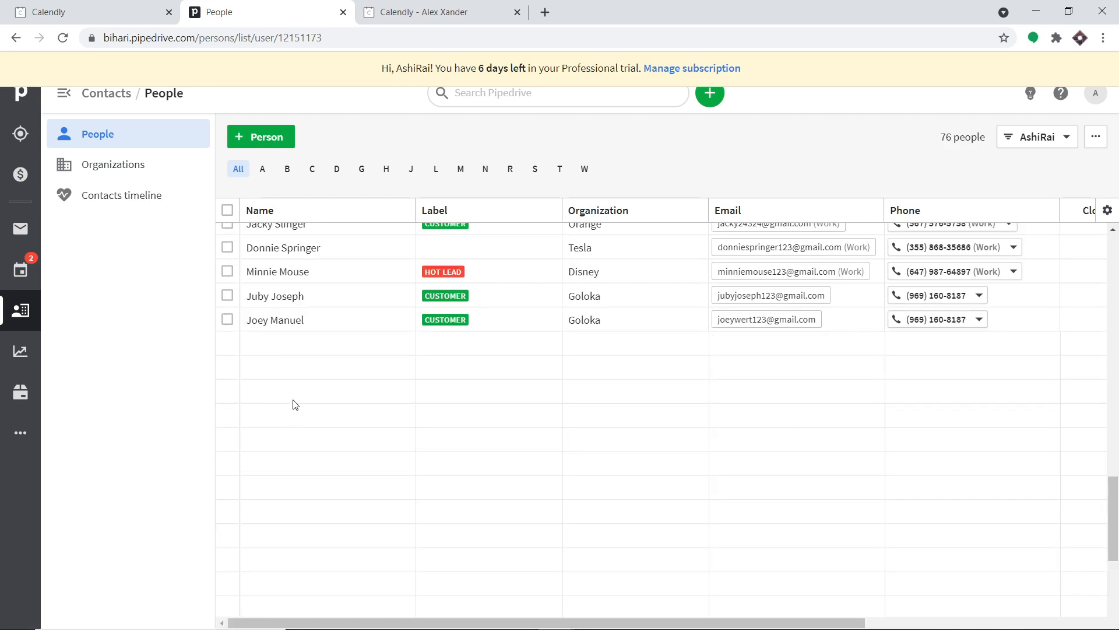
pyautogui.scroll(8, 299, 396)
pyautogui.scroll(5, 302, 394)
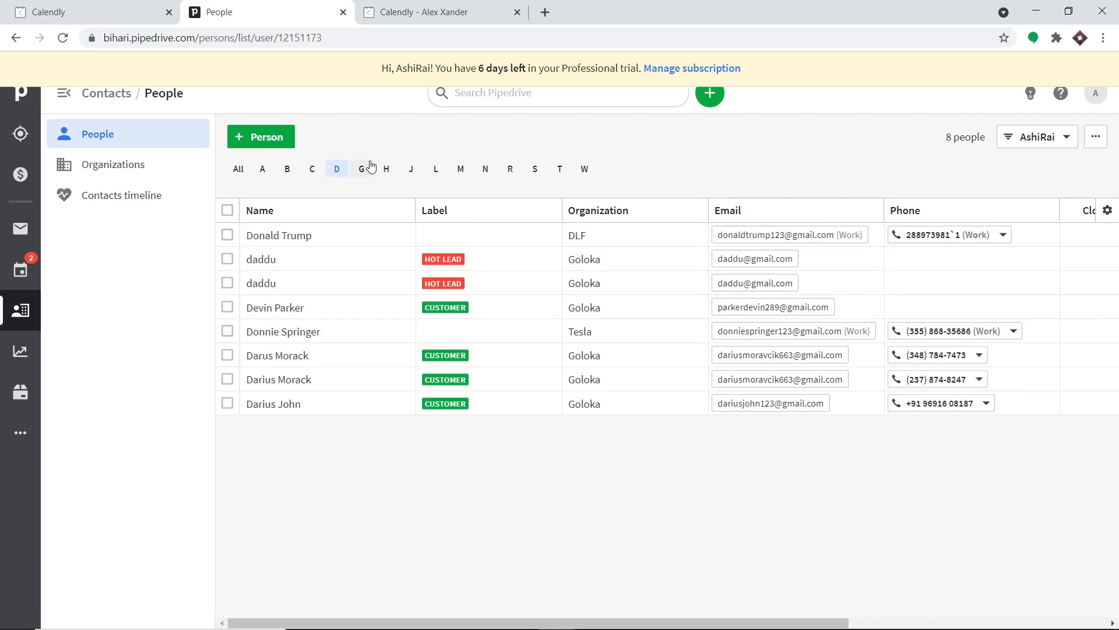
pyautogui.press('.')
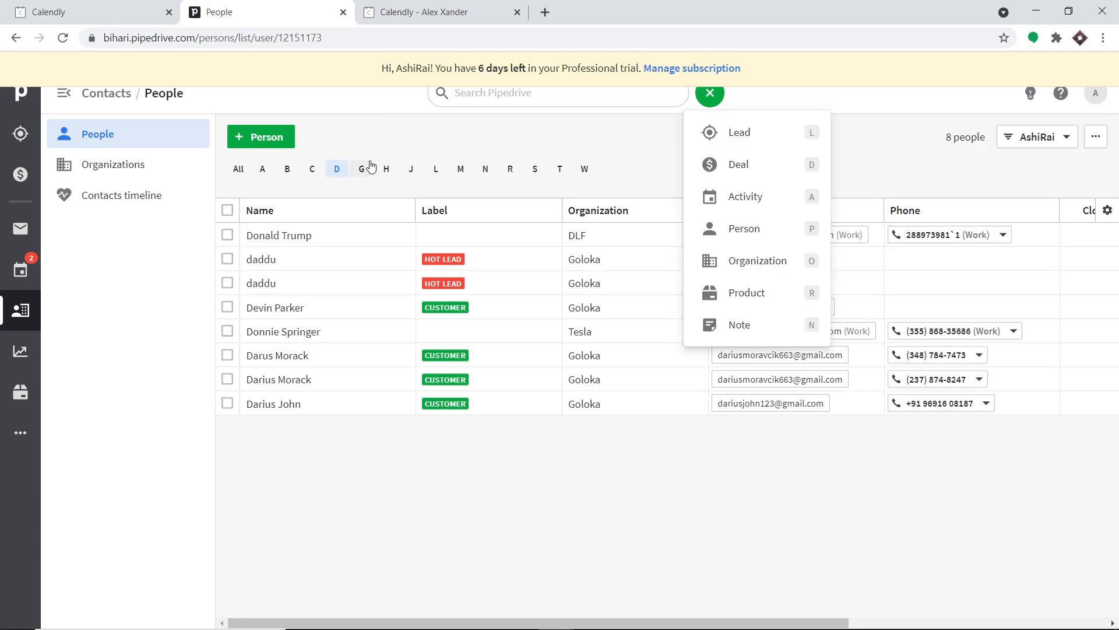
# - Open the new contact's details page, then load pabbly.com in a new tab
pyautogui.click(280, 409)
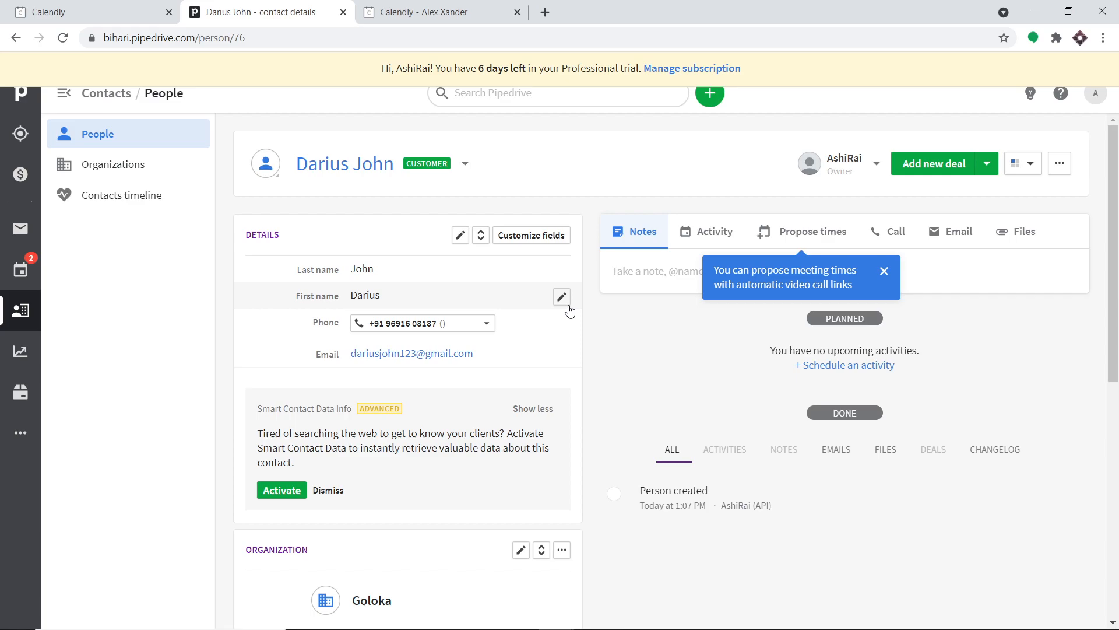
pyautogui.click(549, 16)
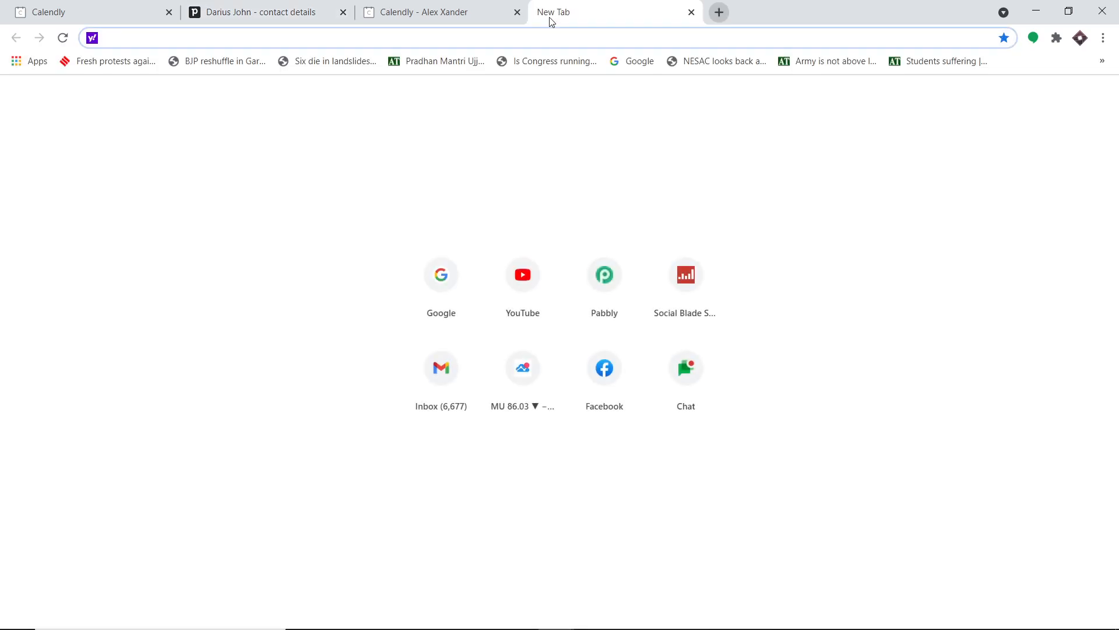
pyautogui.write('p')
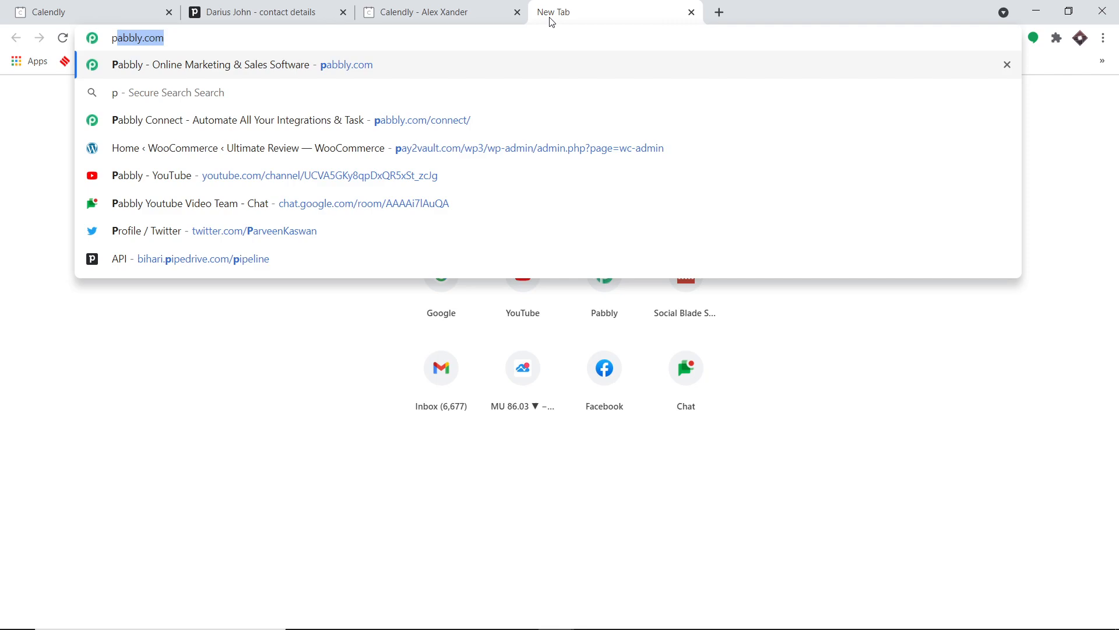
pyautogui.press('Return')
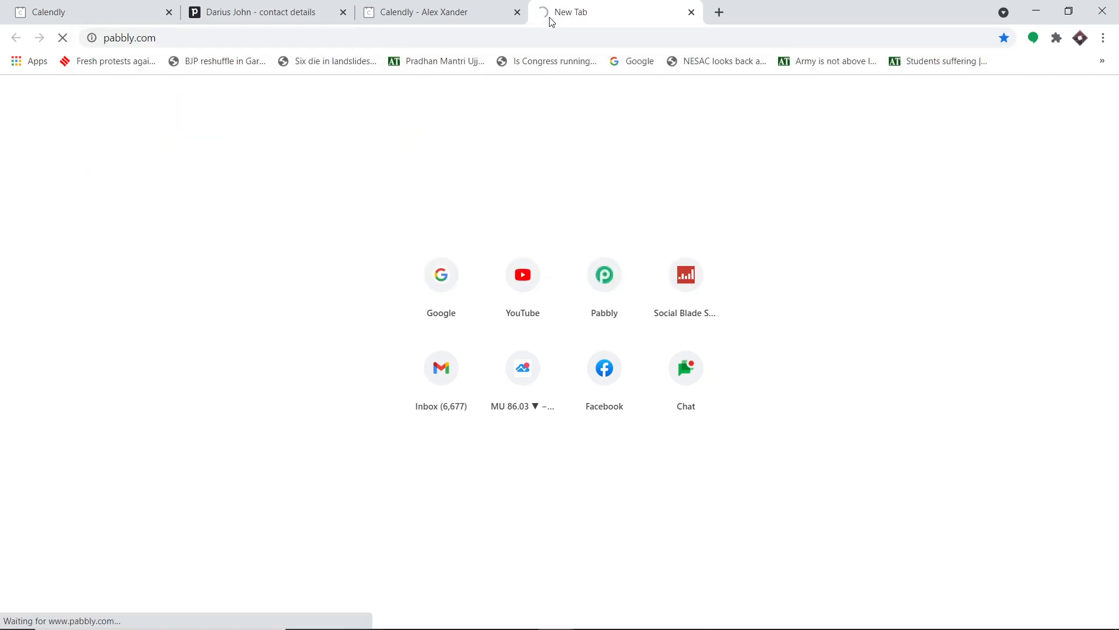
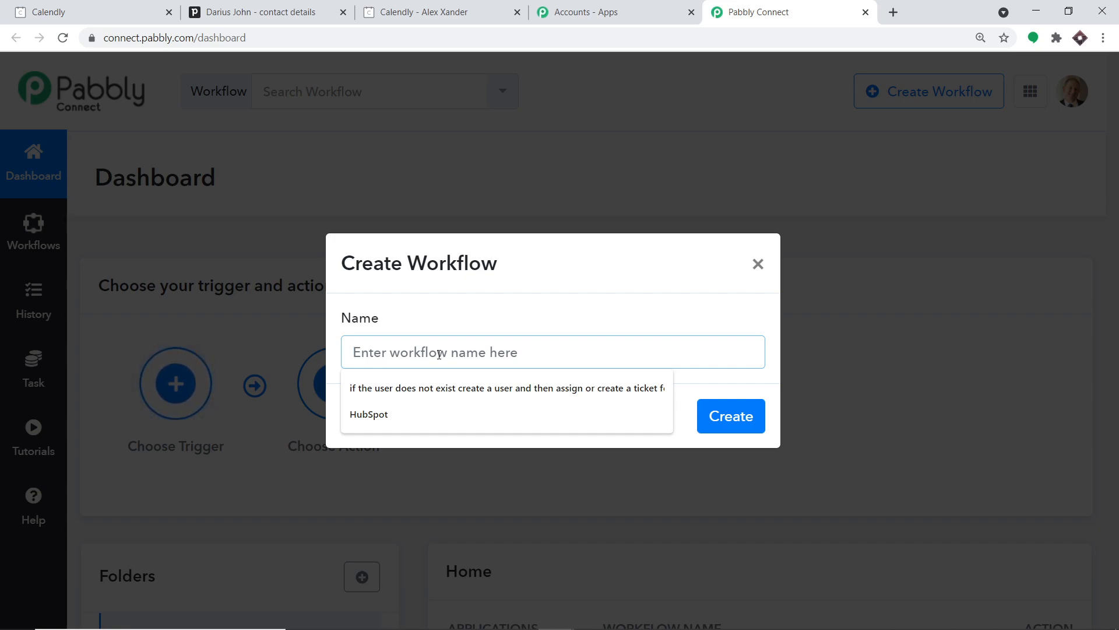
# - Name the new workflow 'Calendly To Pipedrive' and create it
pyautogui.write('Cal')
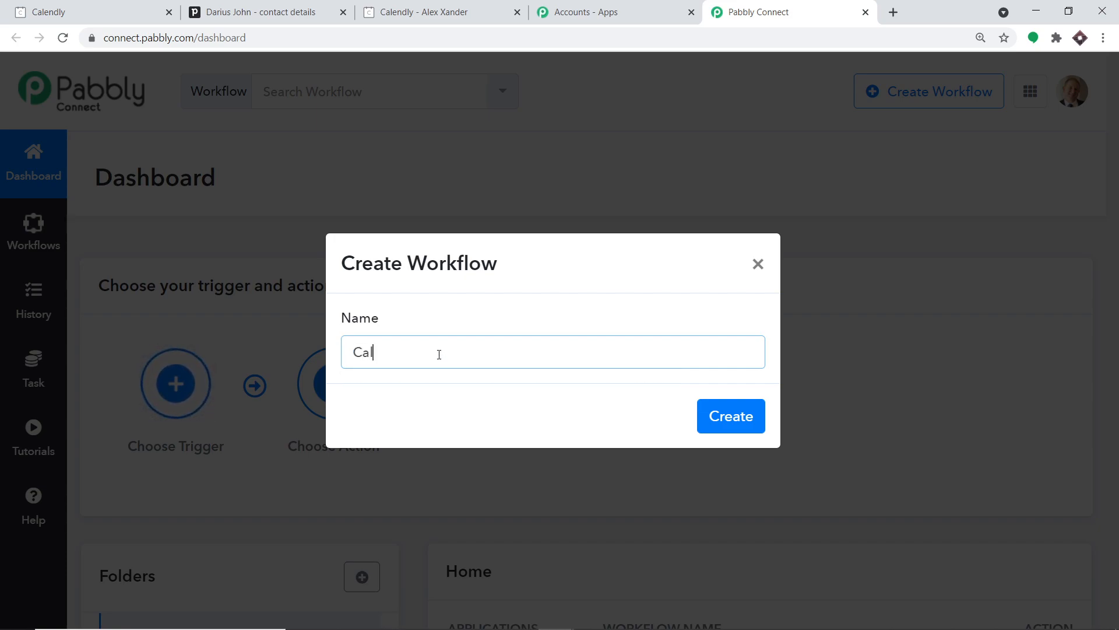
pyautogui.write('endly T')
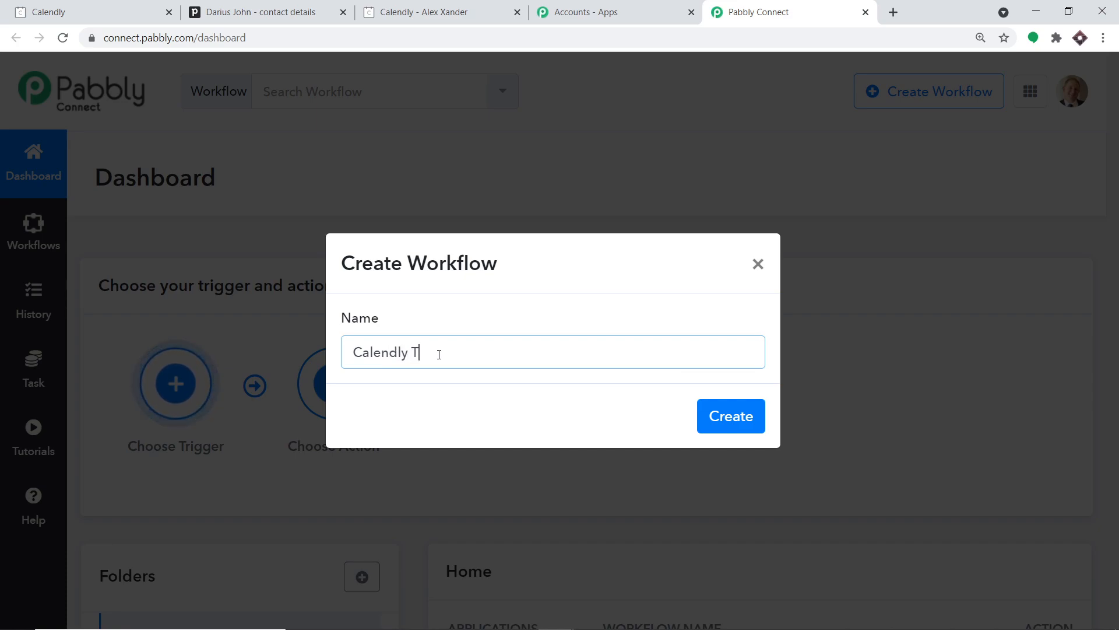
pyautogui.write('o Pipedrive')
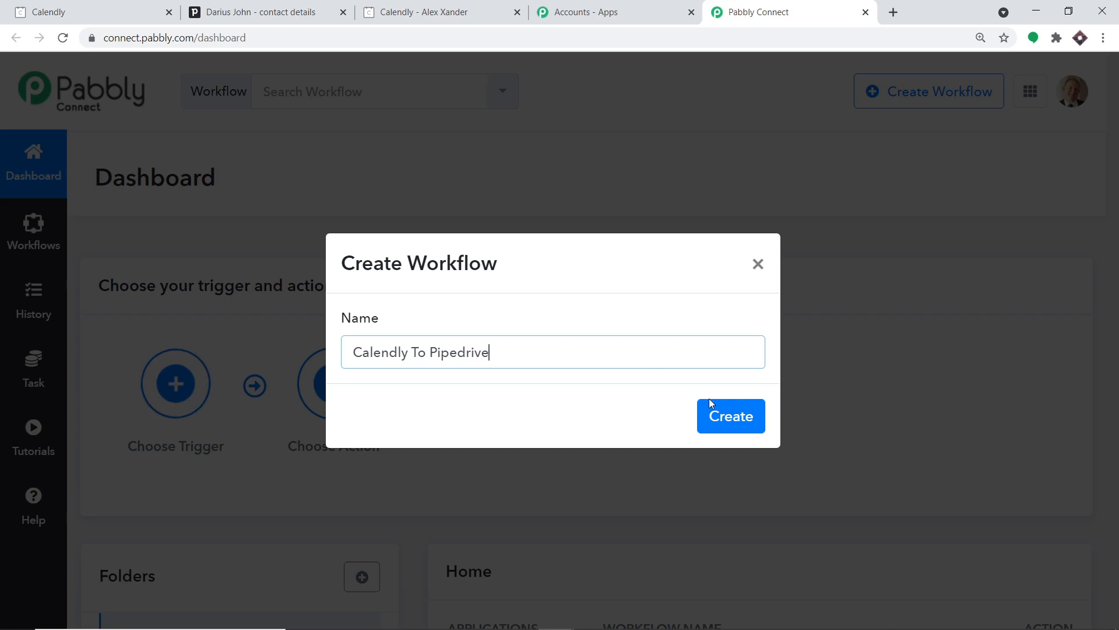
pyautogui.click(722, 416)
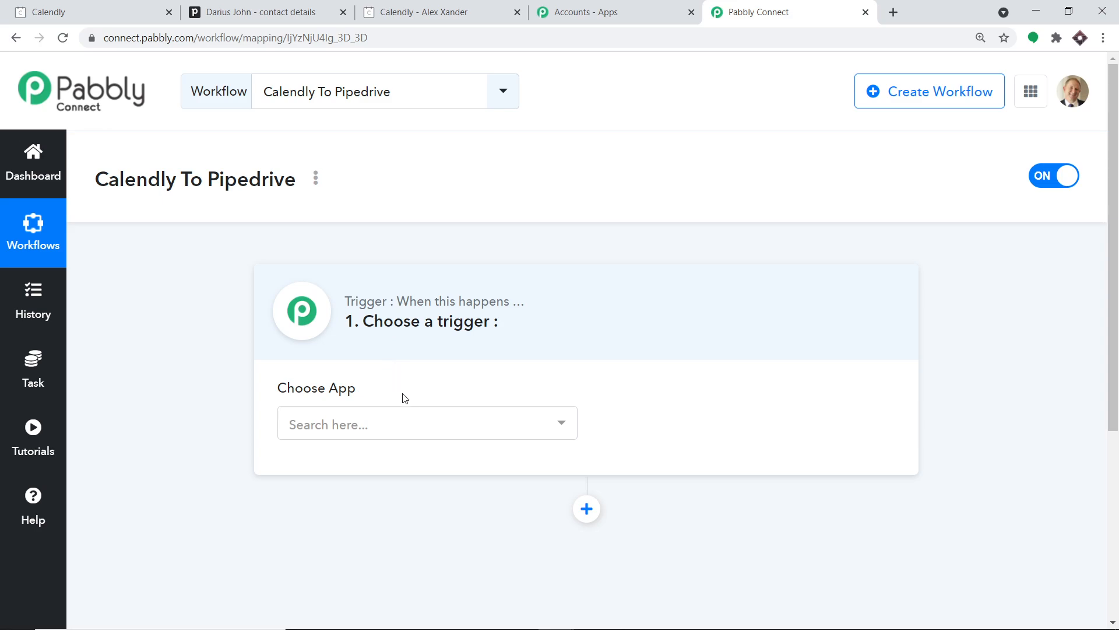
# - Choose Calendly (searched 'cale') as the trigger app with the Invitee Created event
pyautogui.click(414, 414)
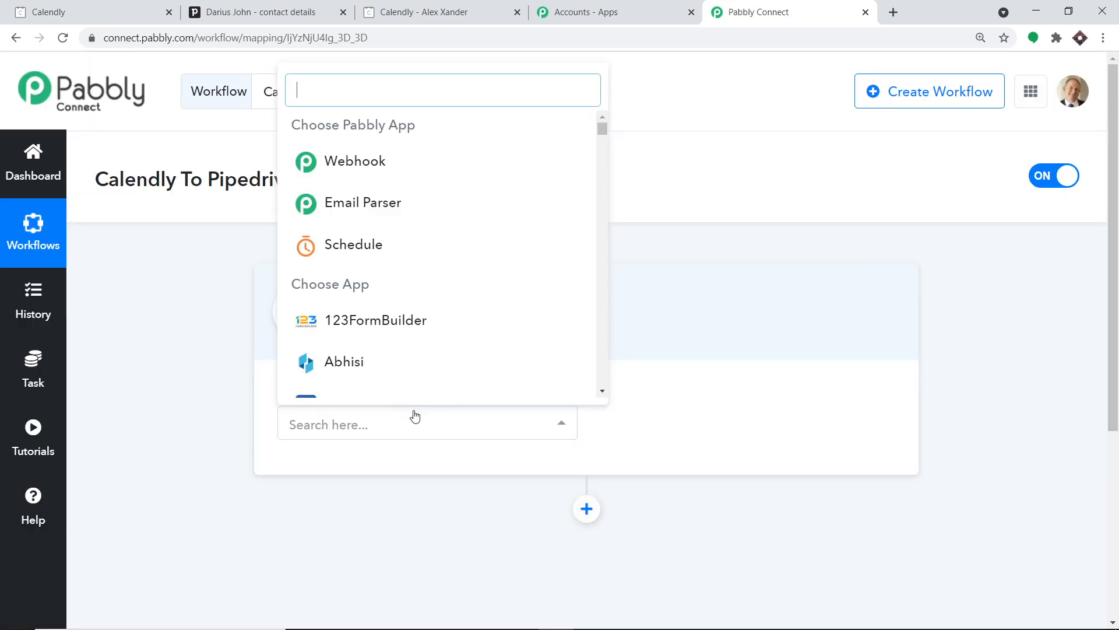
pyautogui.write('cale')
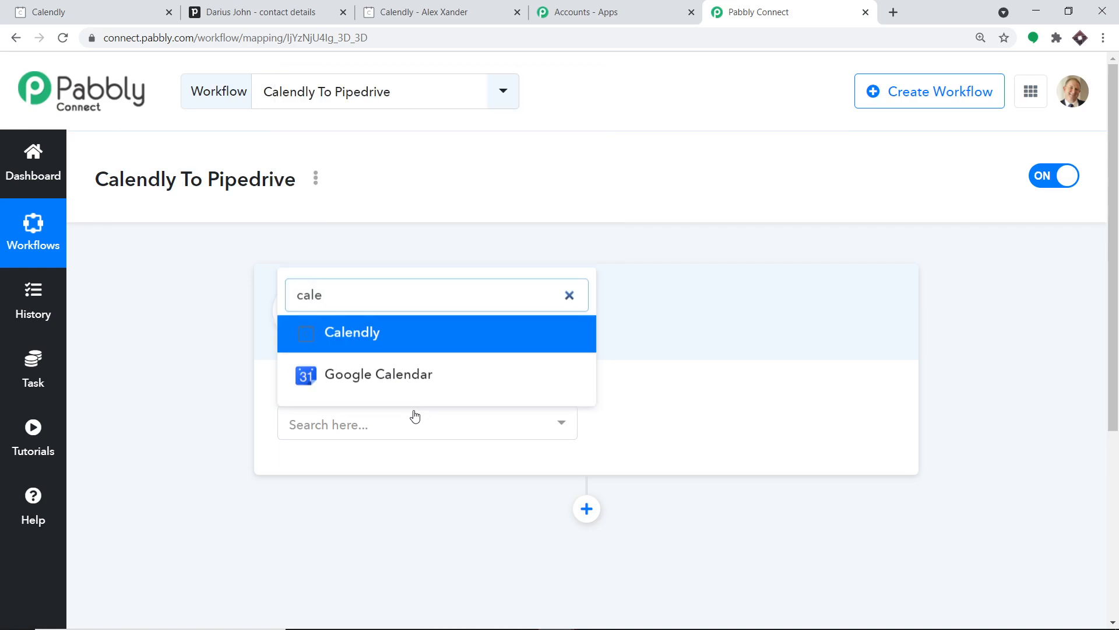
pyautogui.click(456, 325)
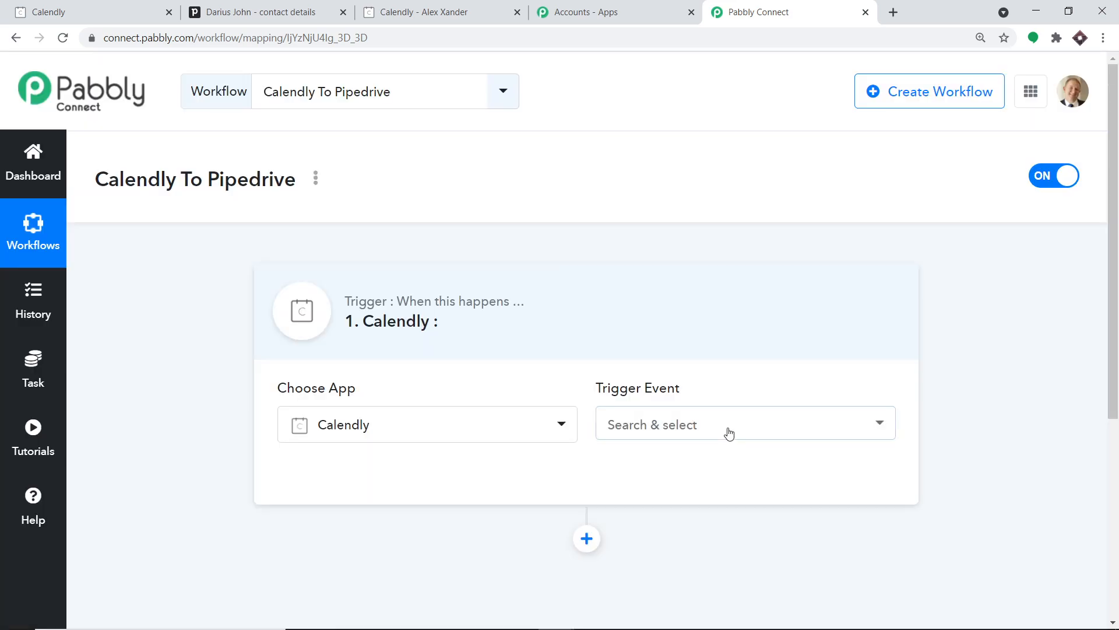
pyautogui.click(728, 432)
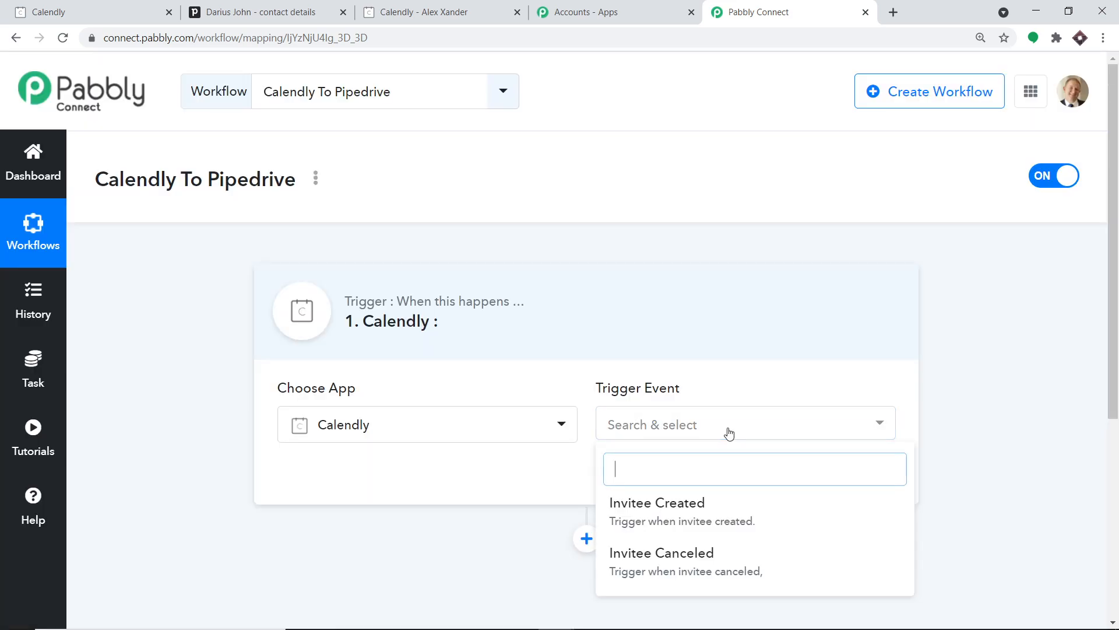
pyautogui.click(712, 510)
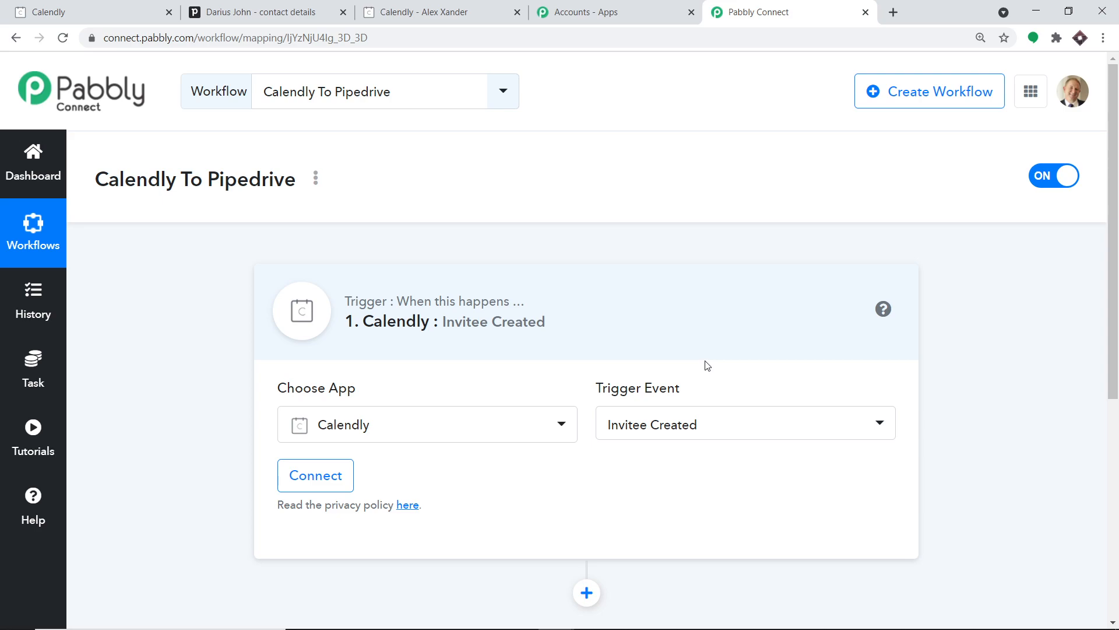
# - Open the Pabbly help forum in a new tab, then start a new Calendly connection
pyautogui.click(715, 437)
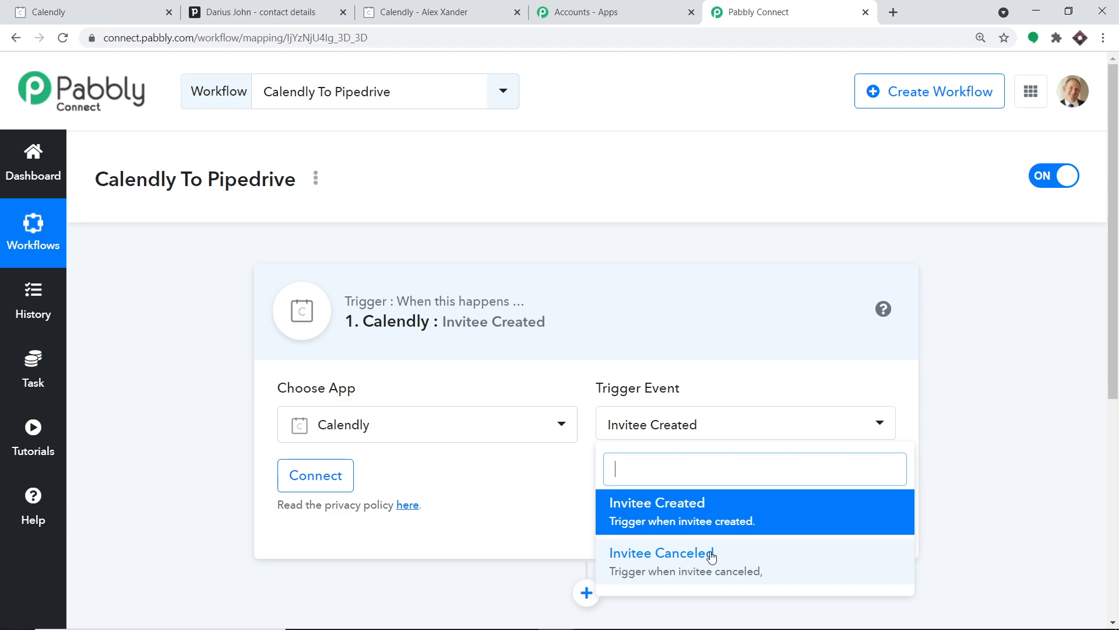
pyautogui.click(23, 493)
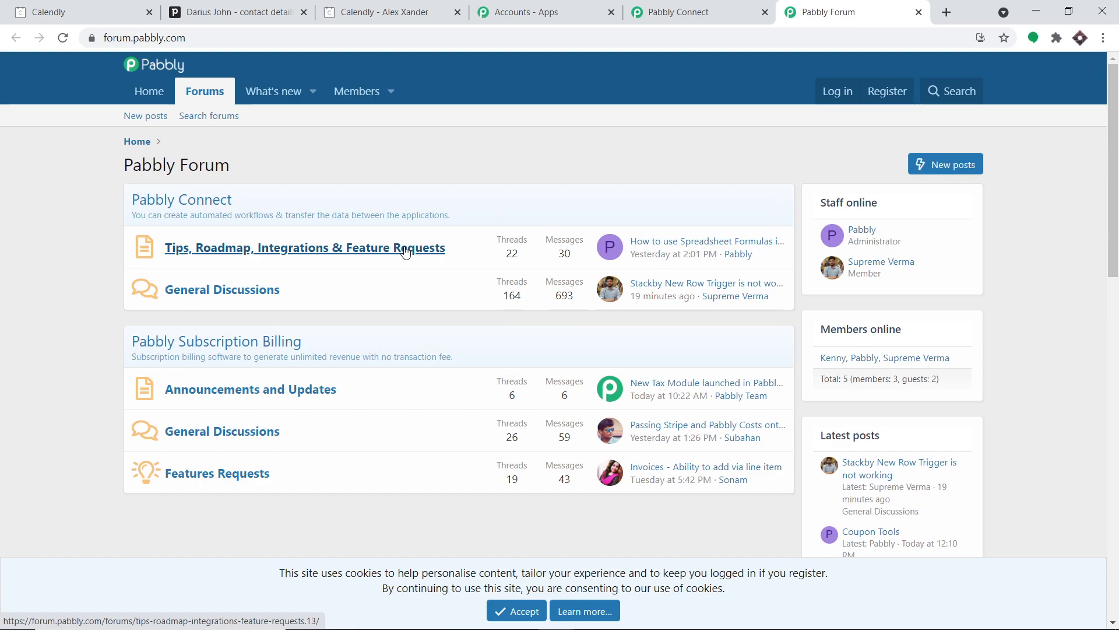
pyautogui.click(681, 5)
pyautogui.scroll(-3, 583, 175)
pyautogui.click(320, 338)
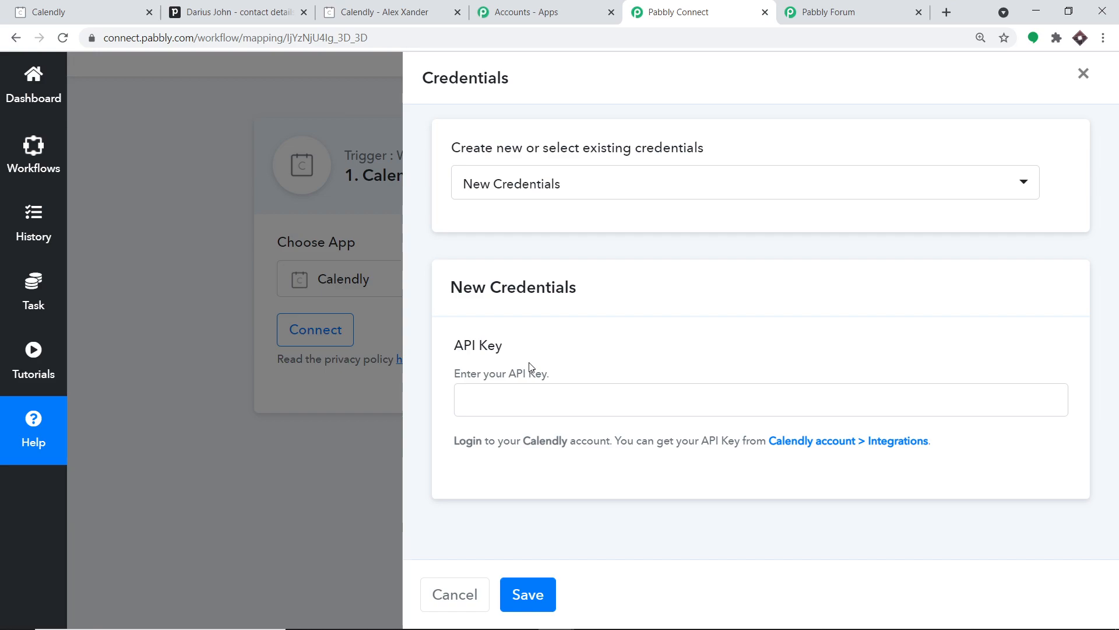
# - Copy the API key from Calendly's Integrations page and bring up paste options in Pabbly's API Key field
pyautogui.click(407, 6)
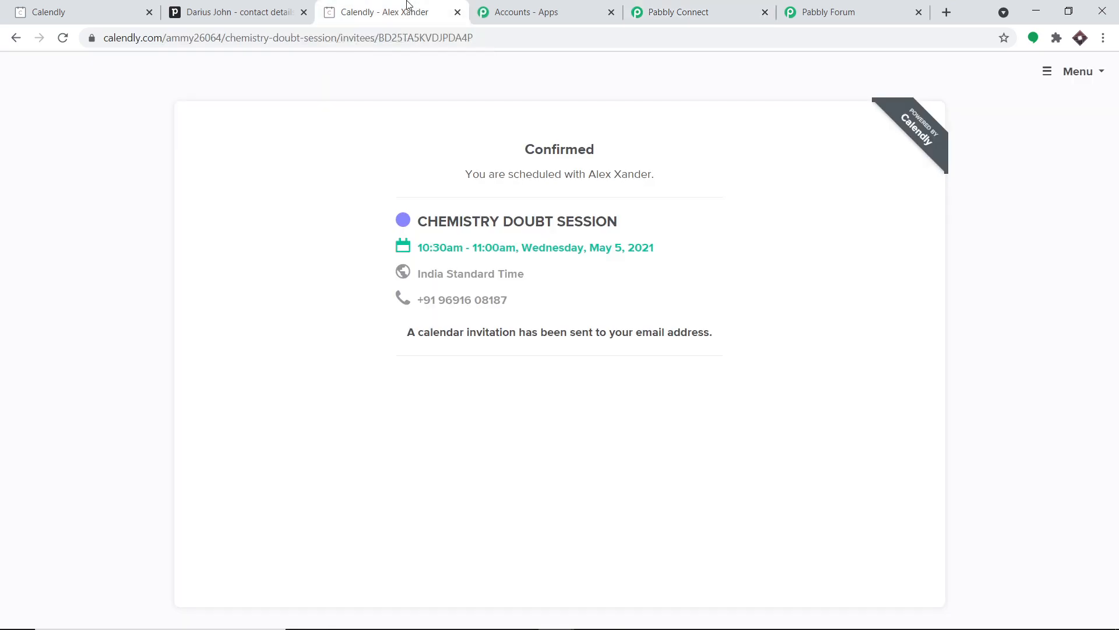
pyautogui.click(35, 12)
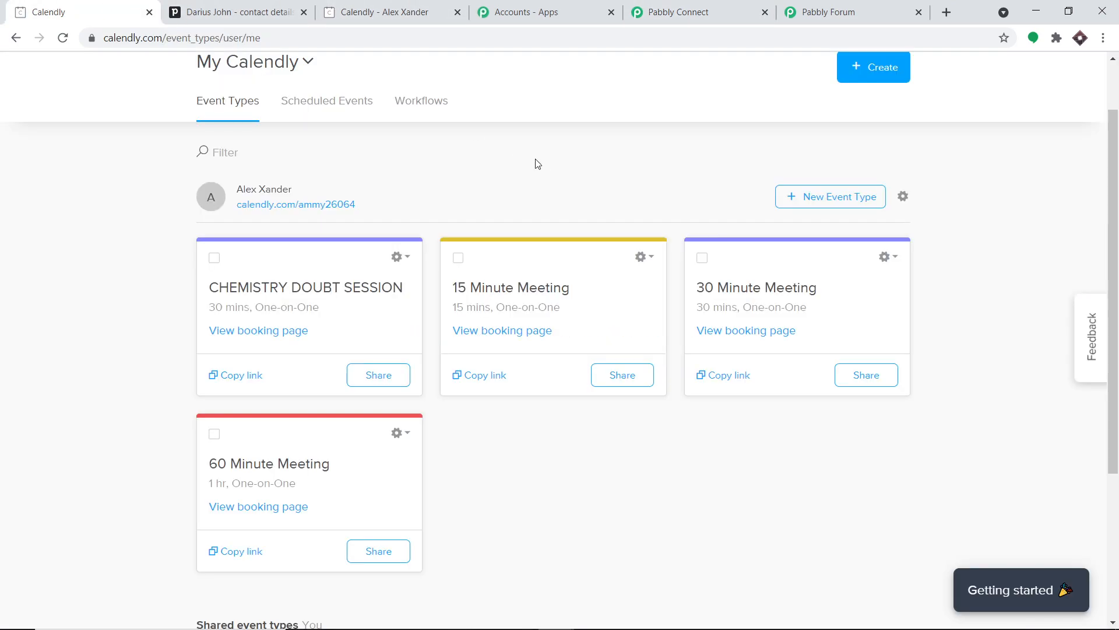
pyautogui.scroll(2, 546, 166)
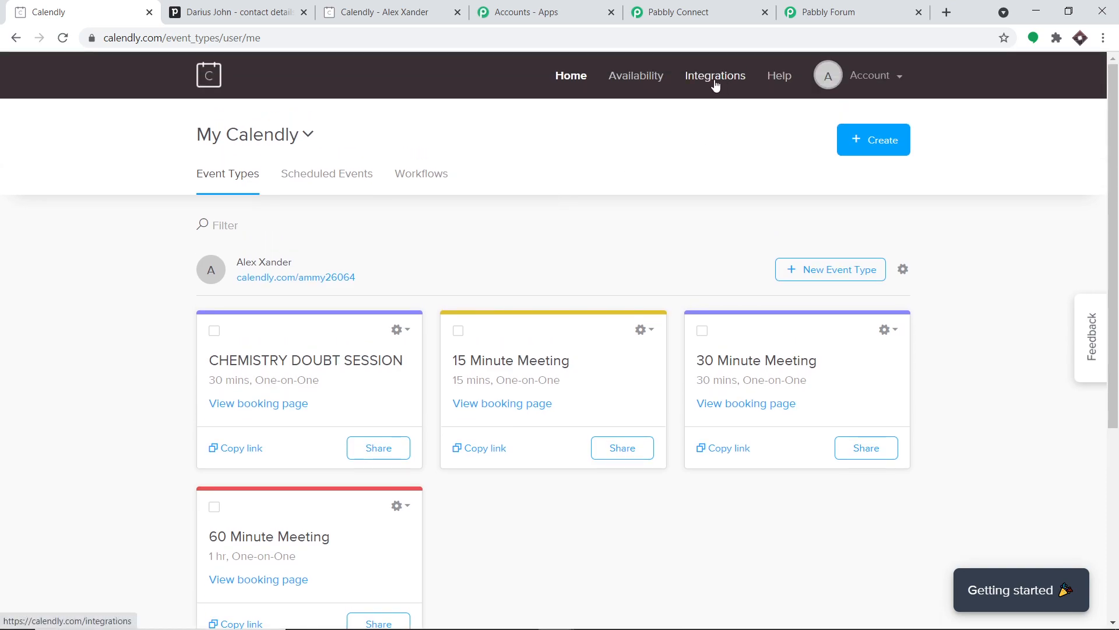
pyautogui.click(716, 85)
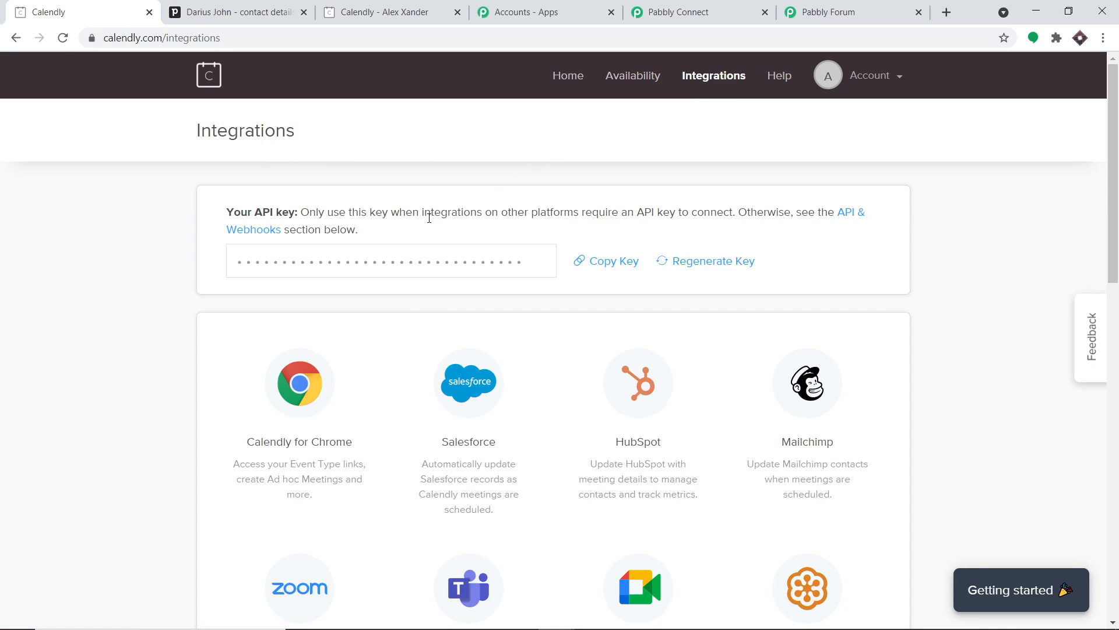
pyautogui.click(604, 267)
pyautogui.click(727, 8)
pyautogui.click(608, 394)
pyautogui.rightClick(607, 391)
# - Paste the API key, save the Calendly connection, and select the generated webhook URL
pyautogui.click(658, 507)
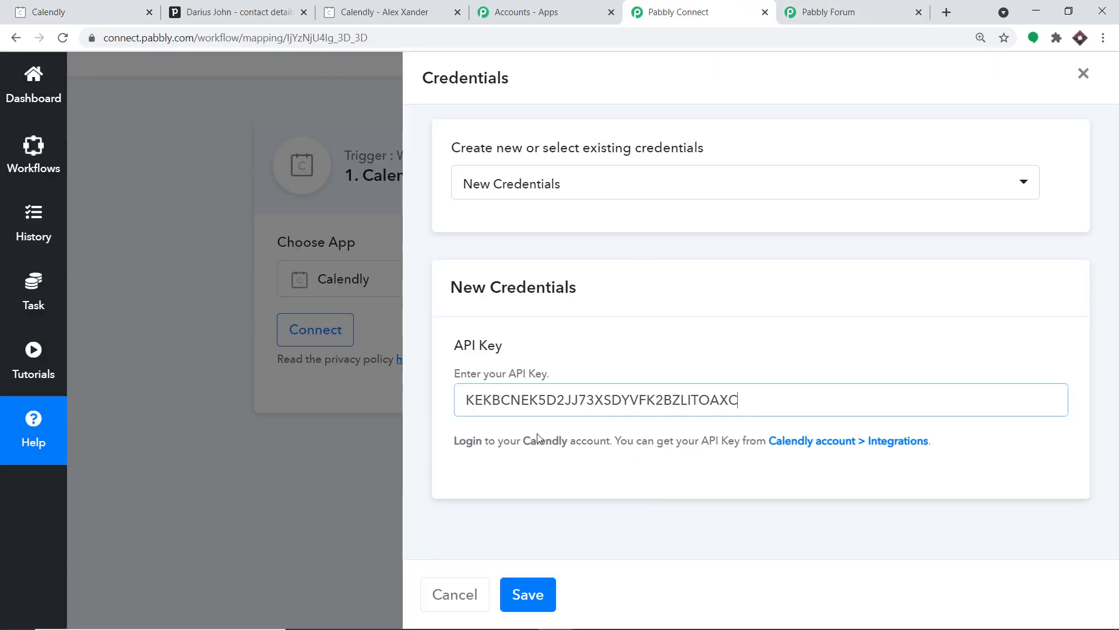
pyautogui.click(545, 593)
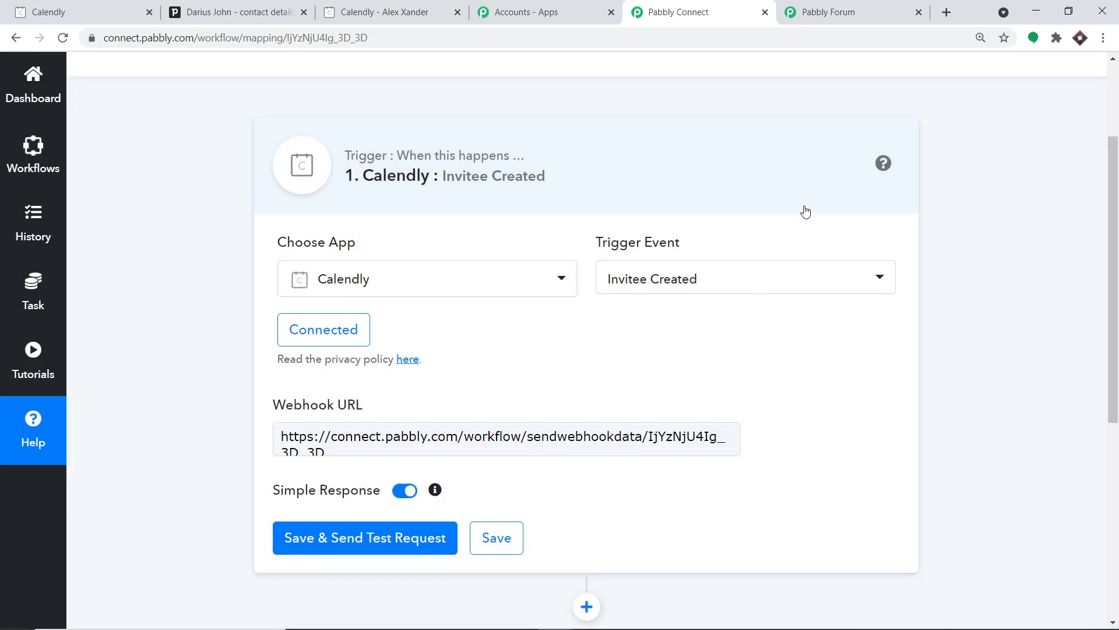
pyautogui.scroll(-1, 795, 260)
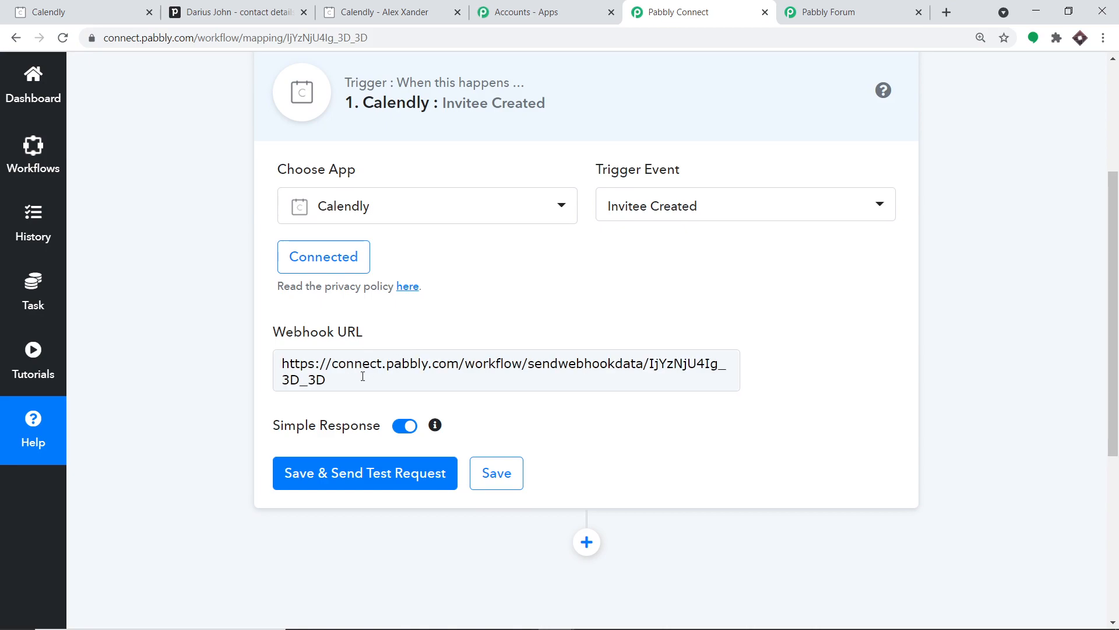
pyautogui.moveTo(363, 376); pyautogui.dragTo(266, 354)
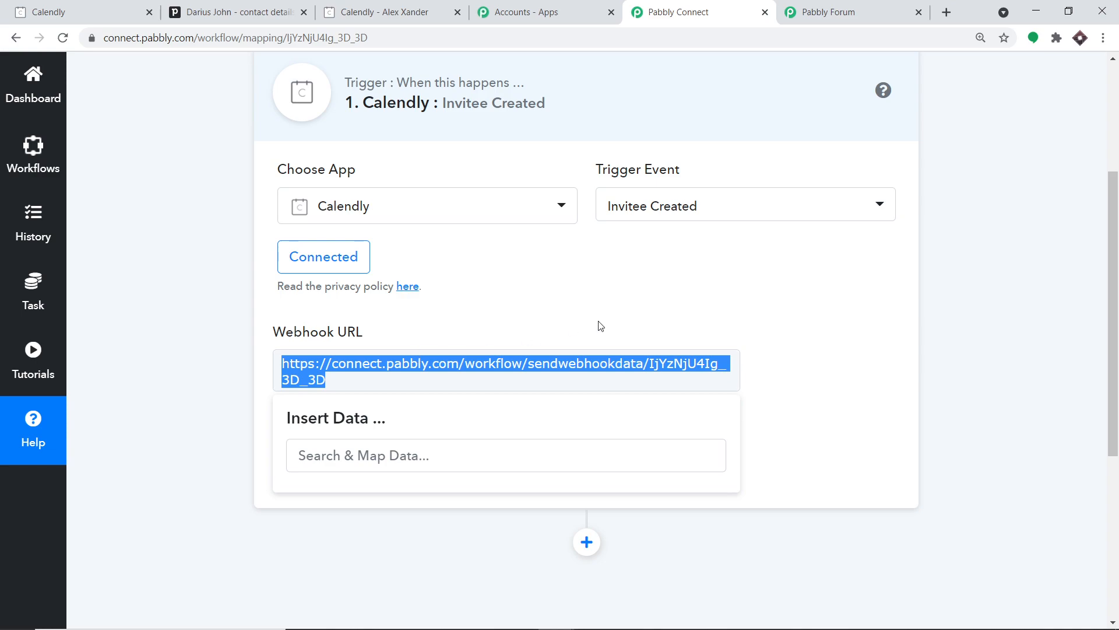
pyautogui.click(954, 270)
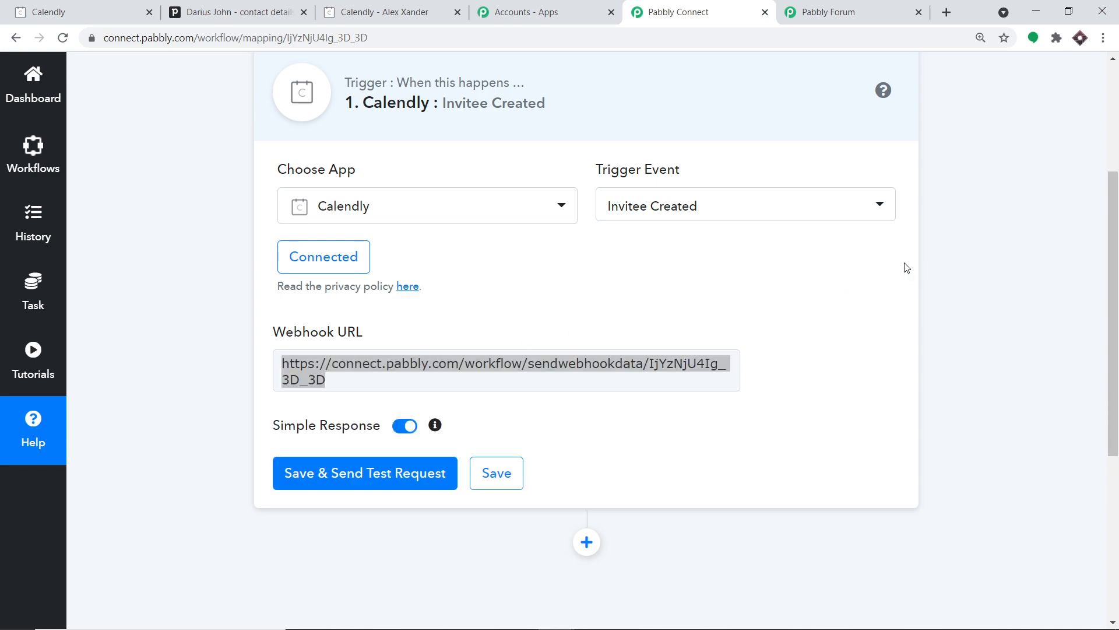
# - Save and send a test request, then start capturing a webhook response
pyautogui.click(394, 476)
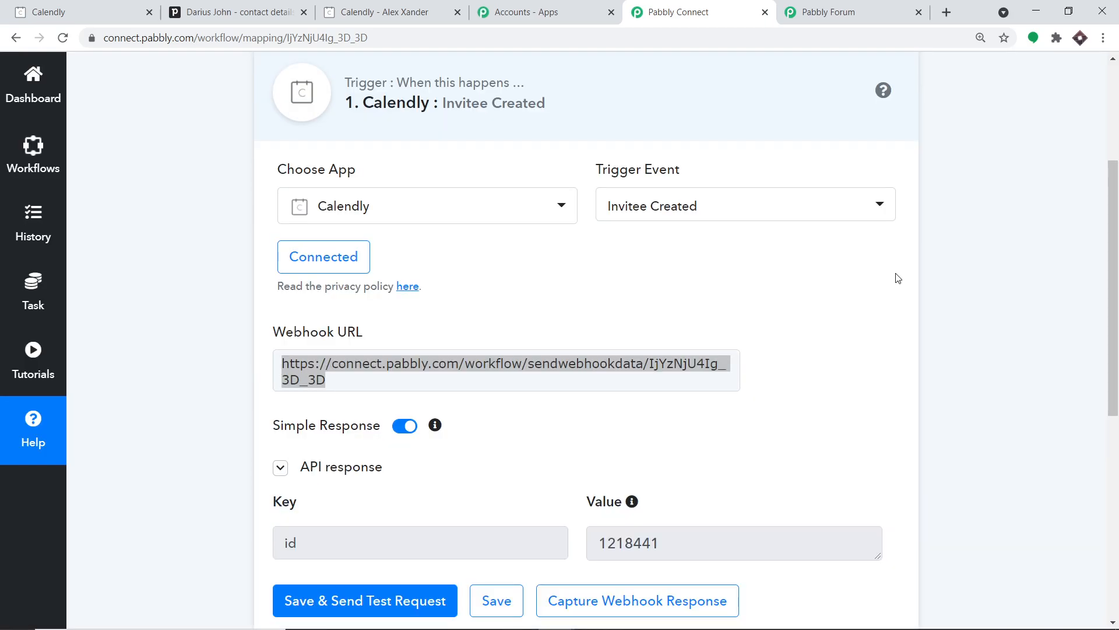
pyautogui.scroll(-3, 877, 292)
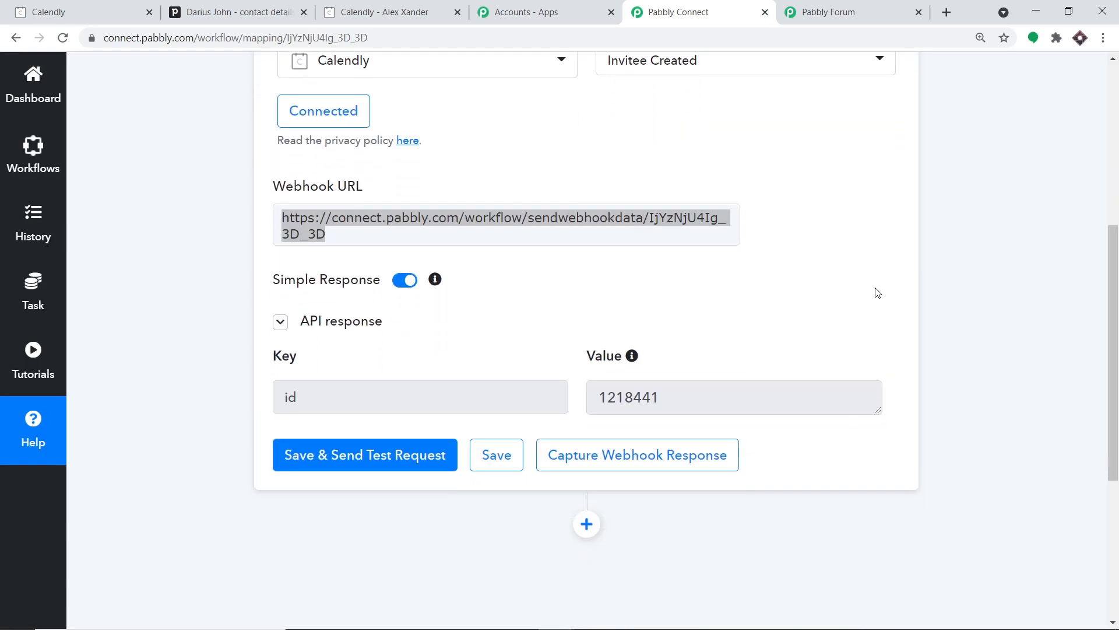
pyautogui.scroll(1, 878, 291)
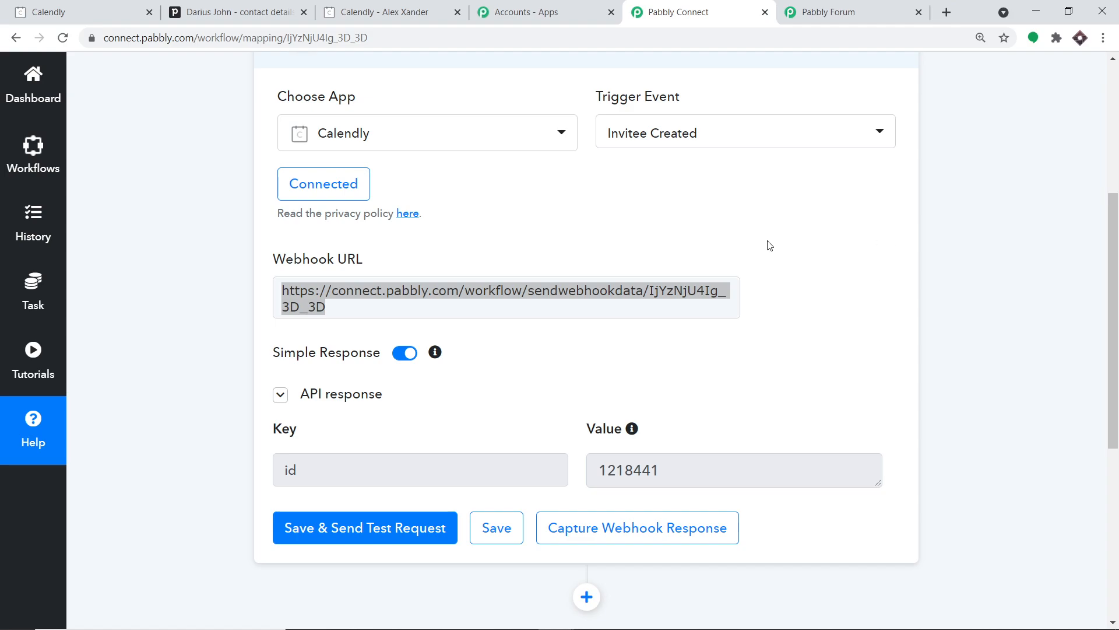
pyautogui.click(670, 529)
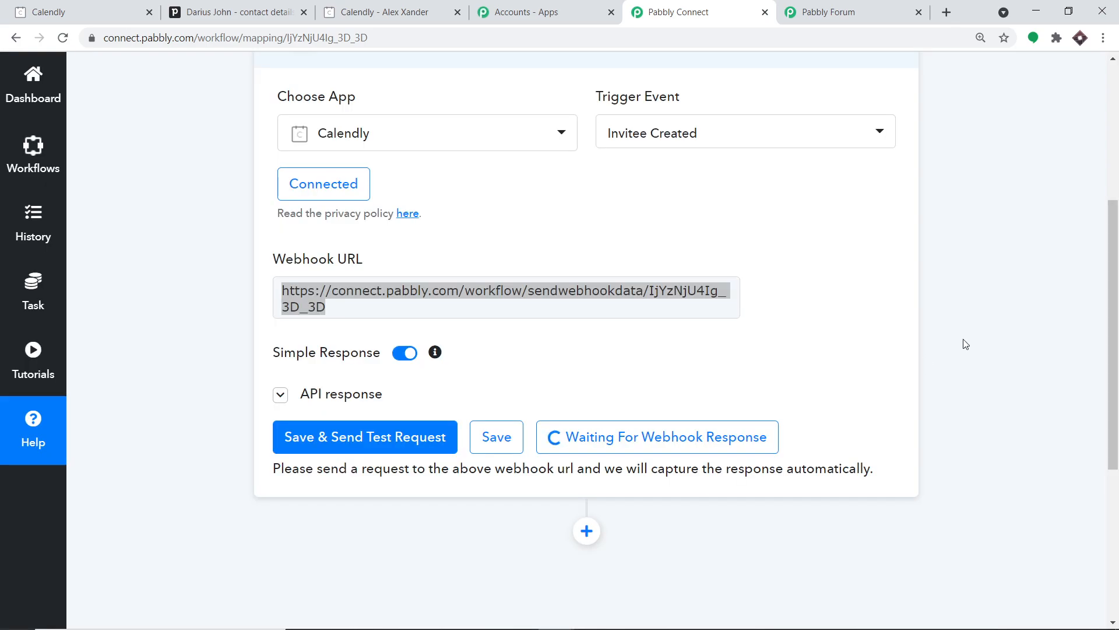
# - Copy the CHEMISTRY DOUBT SESSION link from Calendly's event types and open a blank tab
pyautogui.click(96, 8)
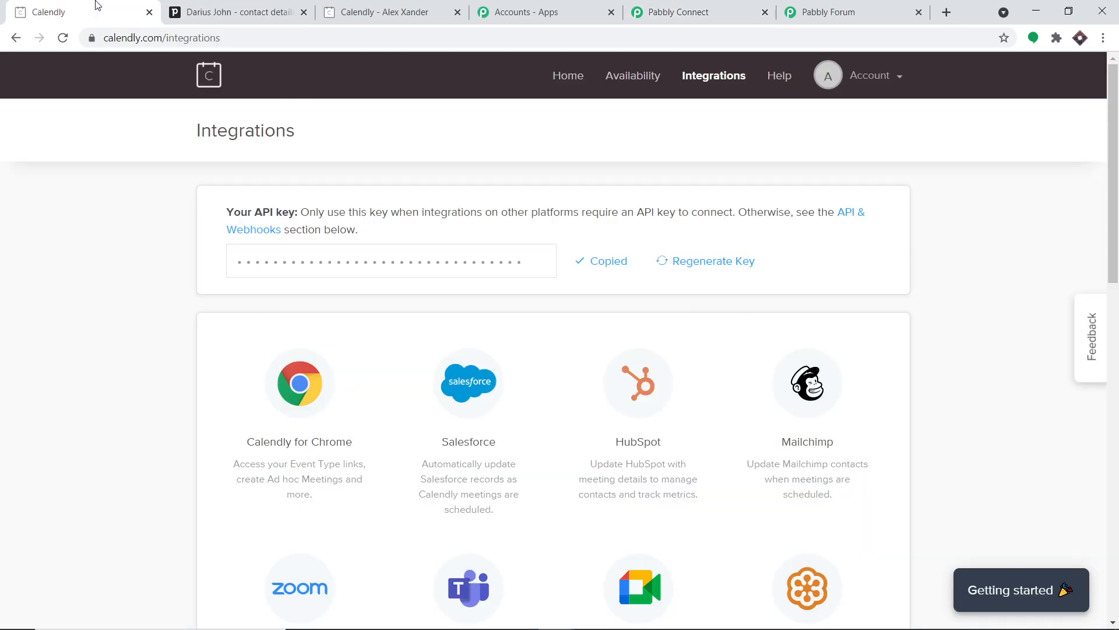
pyautogui.click(580, 83)
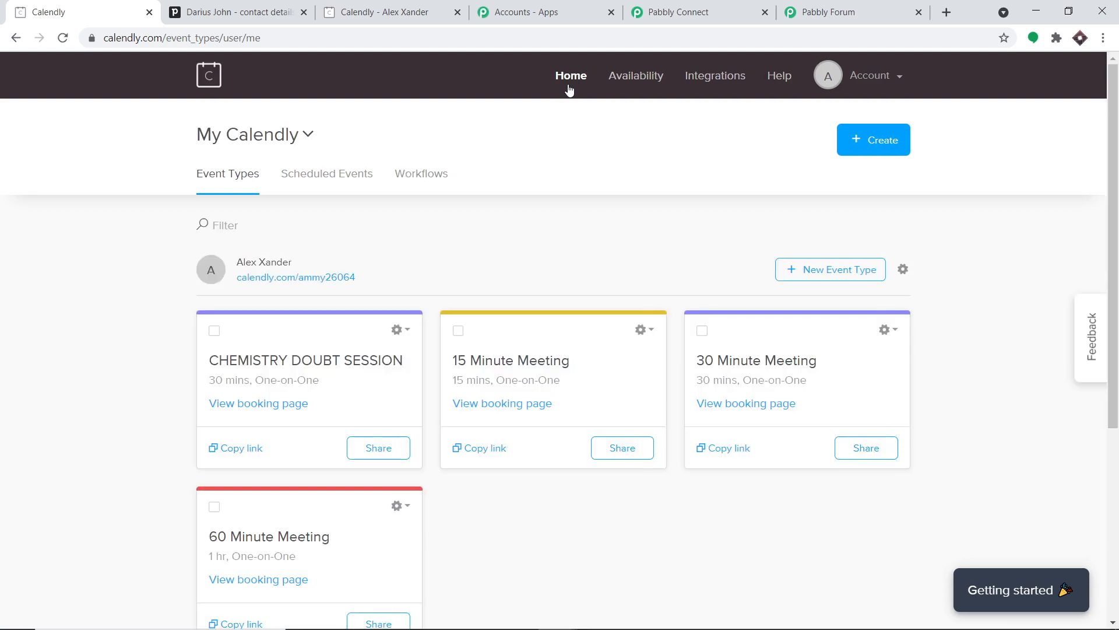
pyautogui.click(249, 448)
pyautogui.click(955, 11)
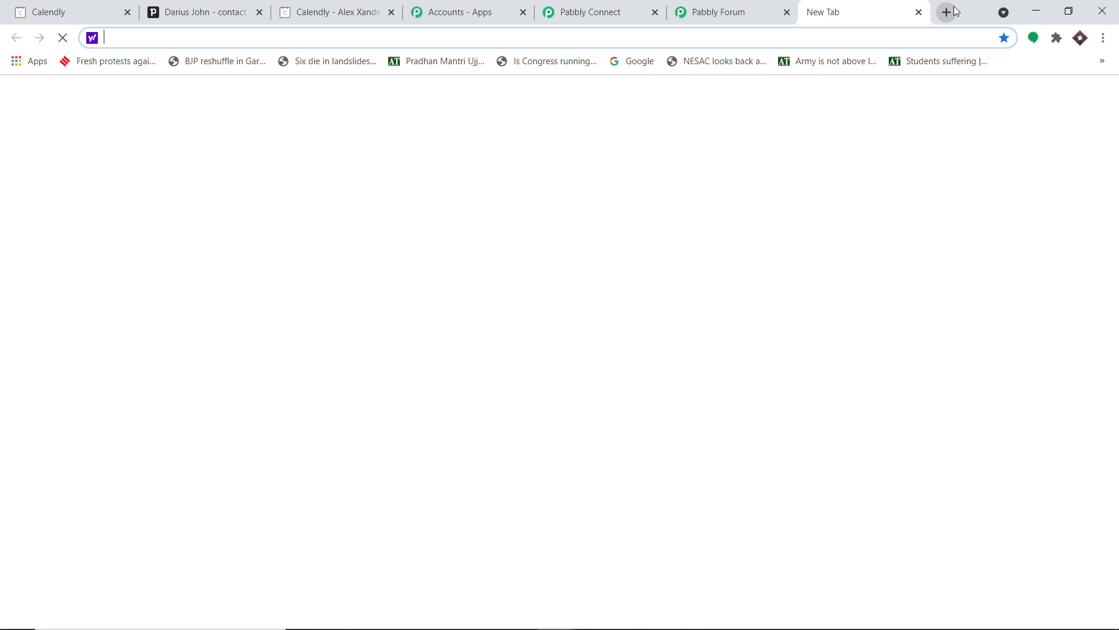
# - Load the booking link and confirm the 11:00am slot on Friday, April 30, 2021
pyautogui.hotkey('ctrl', 'v')
pyautogui.press('Return')
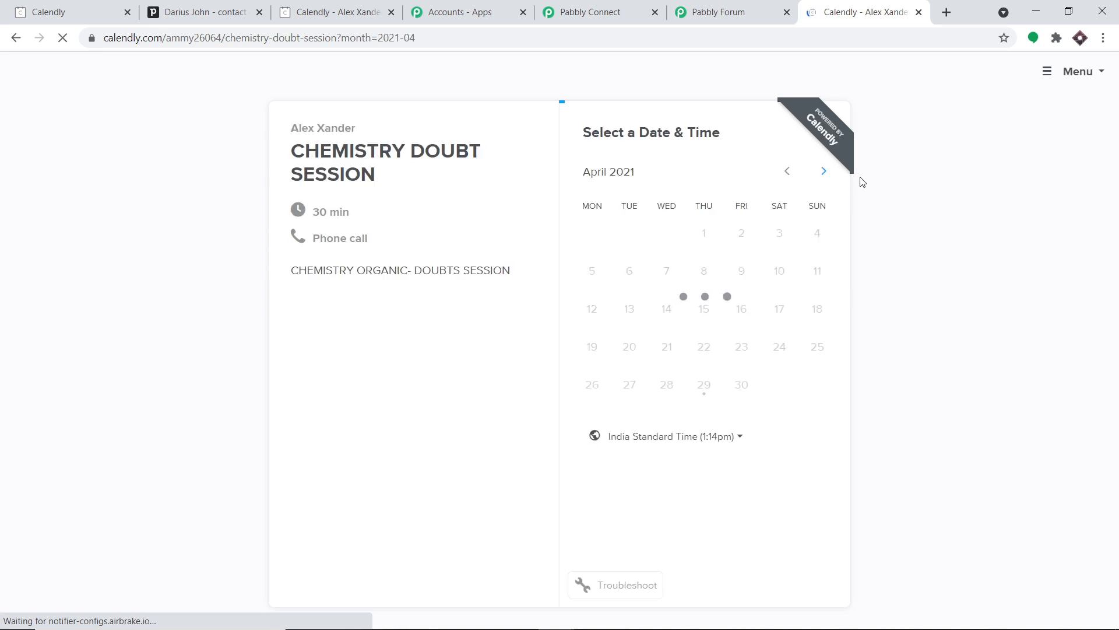
pyautogui.click(746, 389)
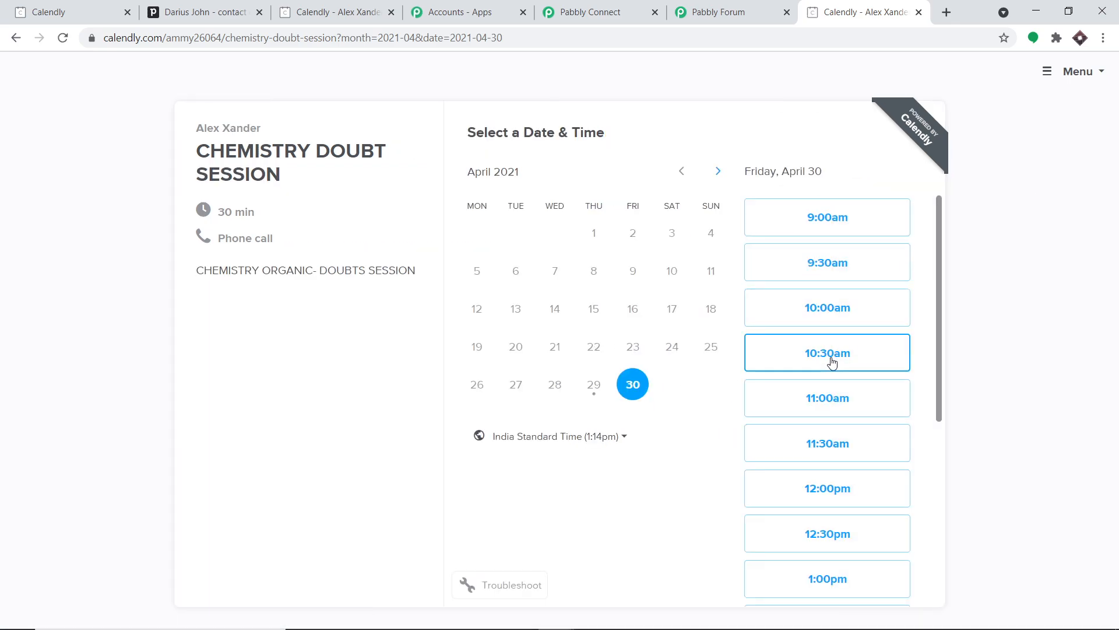
pyautogui.click(834, 404)
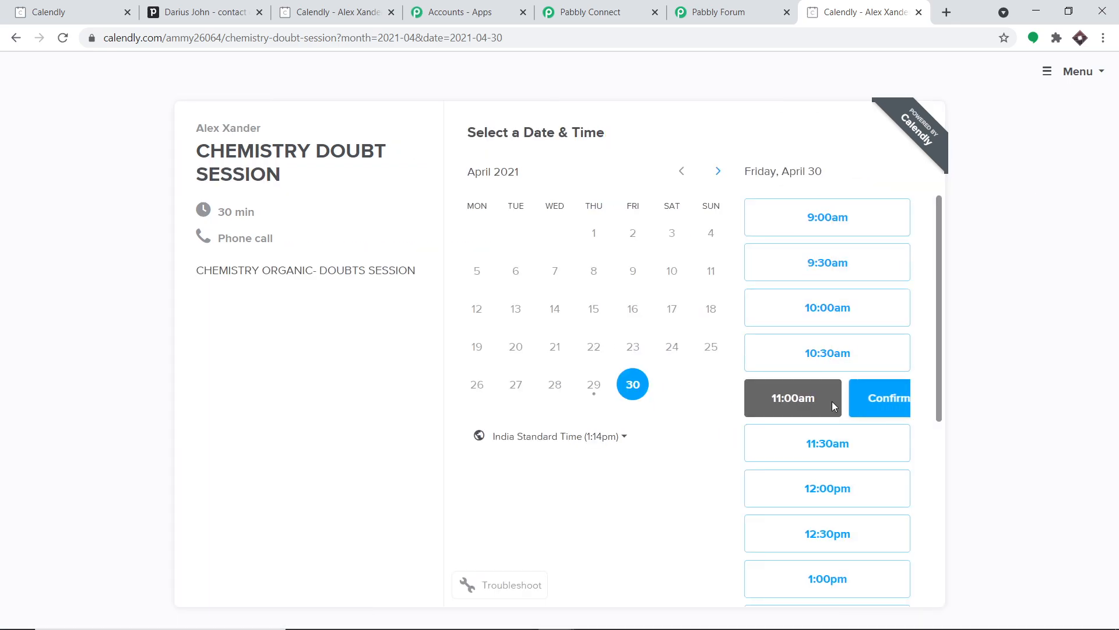
pyautogui.click(868, 399)
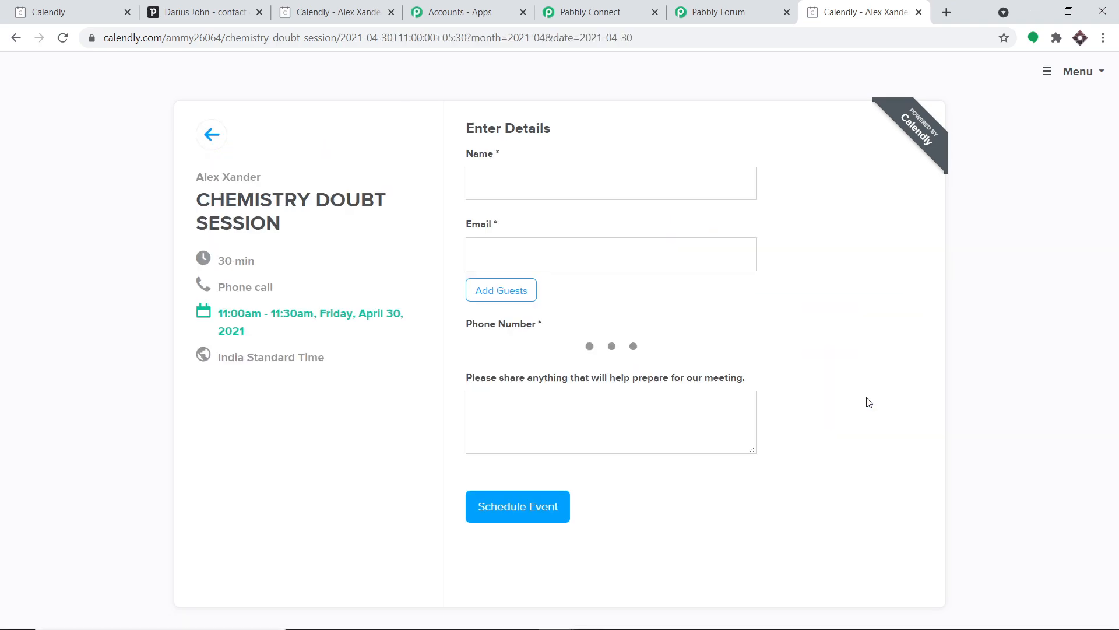
# - Enter the invitee's name, e-mail and suggested phone number, then schedule the event
pyautogui.click(585, 180)
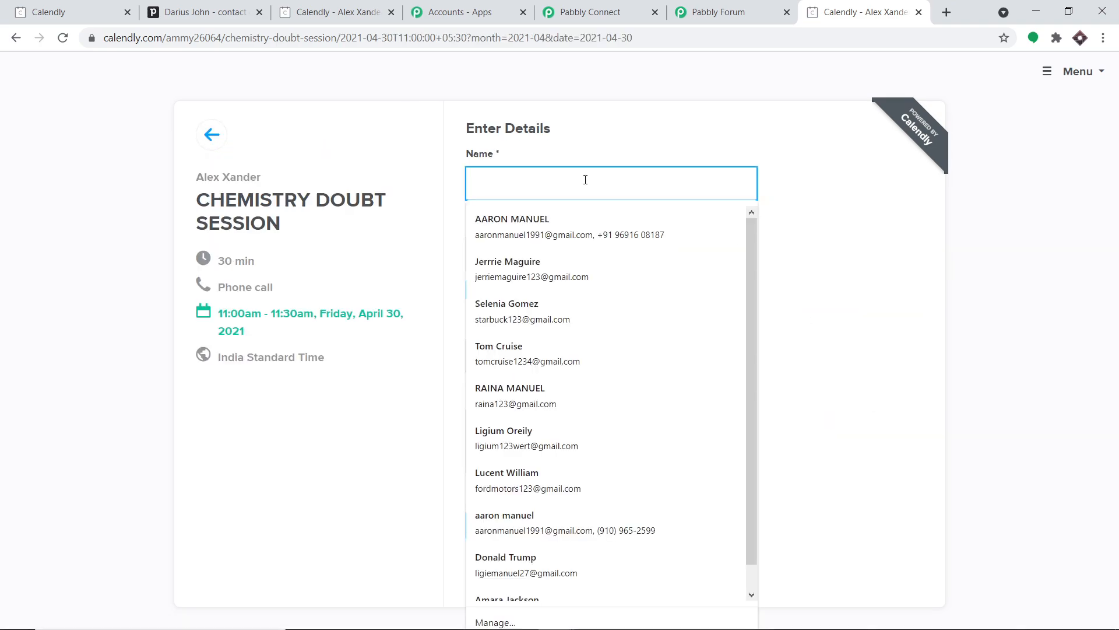
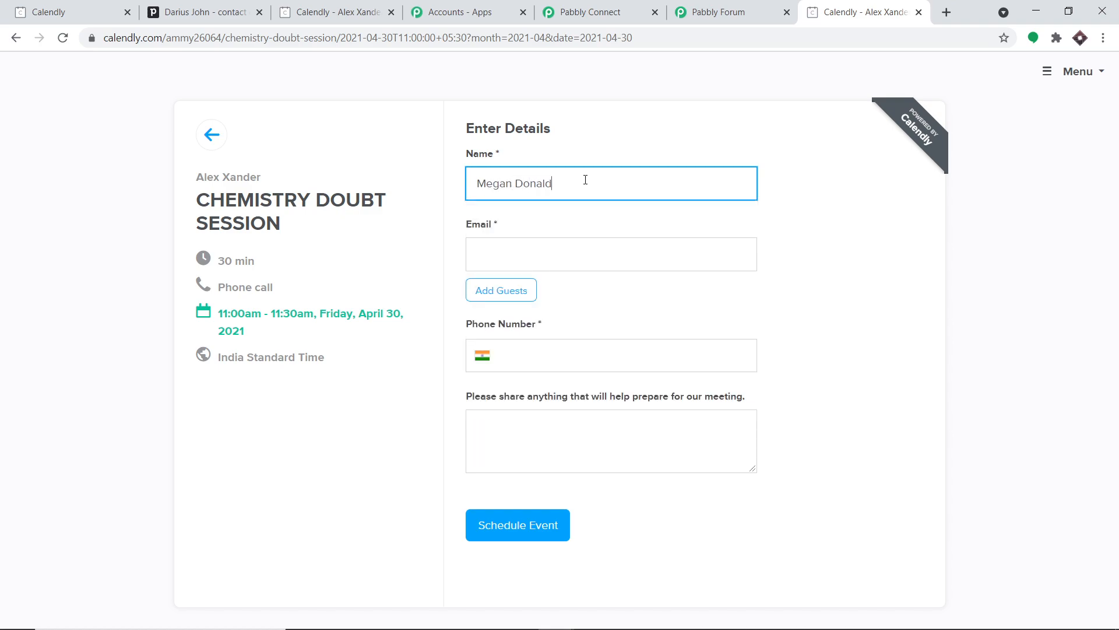
pyautogui.click(554, 249)
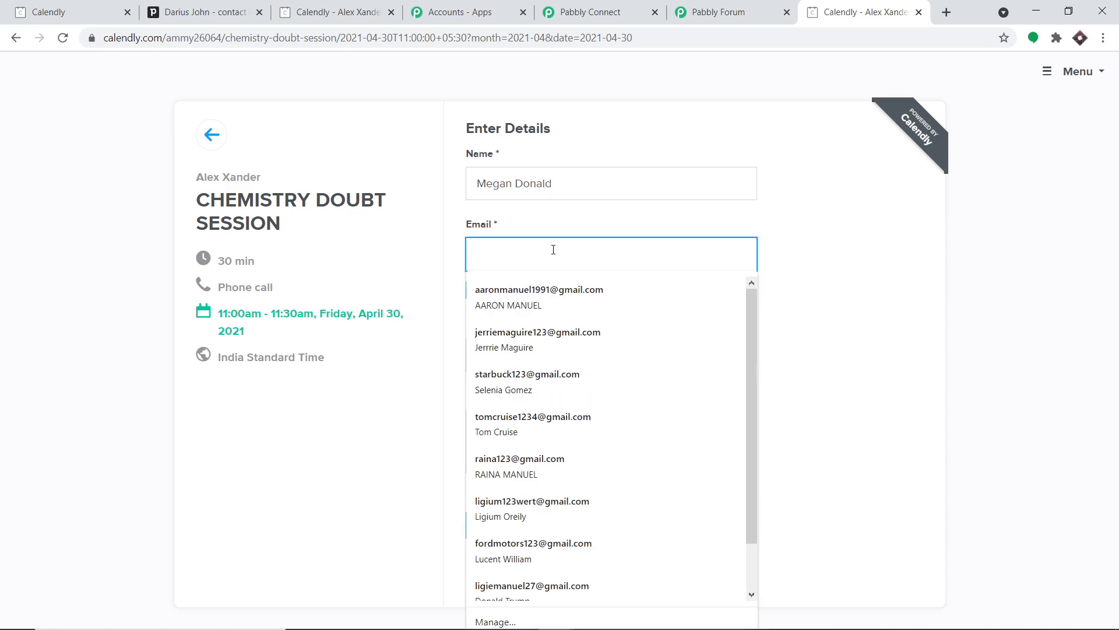
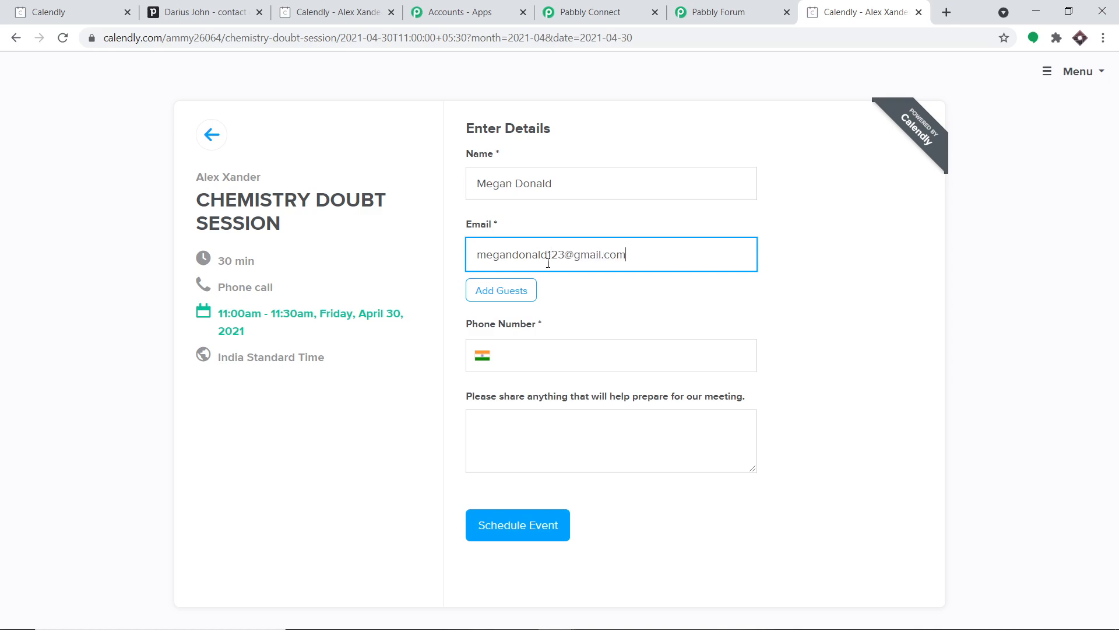
pyautogui.click(547, 349)
pyautogui.click(540, 386)
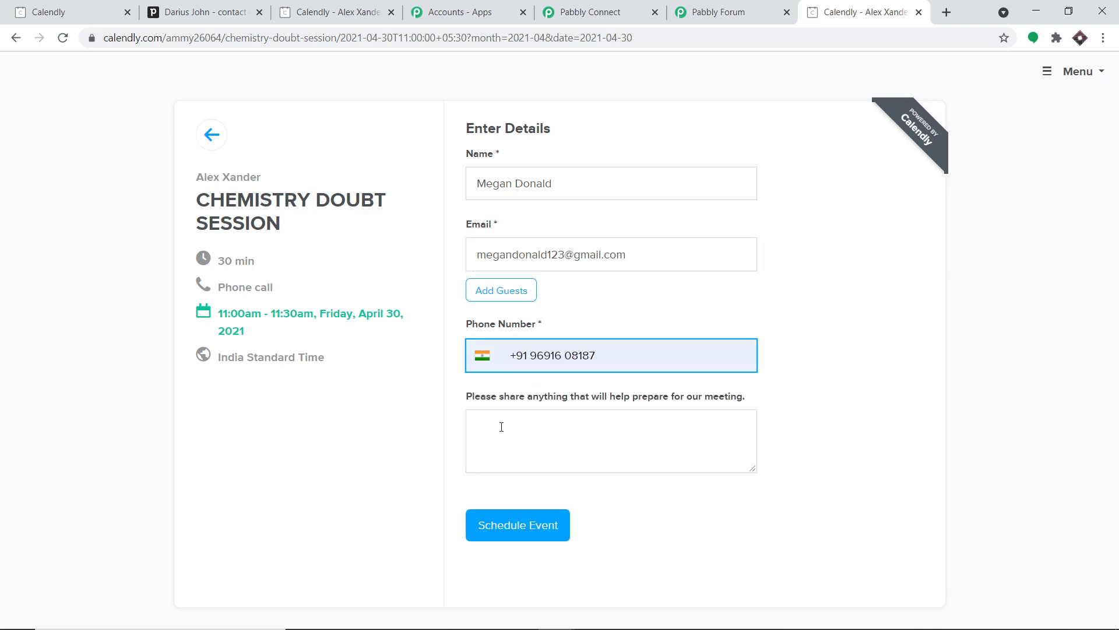
pyautogui.click(515, 525)
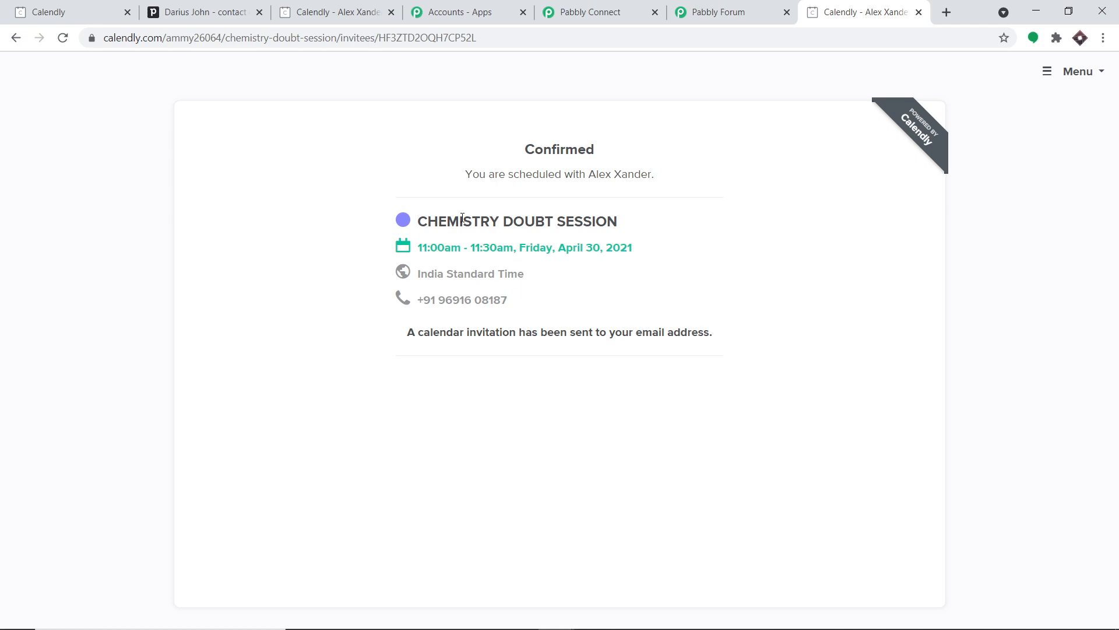
# - Inspect the captured webhook values for the invitee's phone number, name and e-mail
pyautogui.click(608, 5)
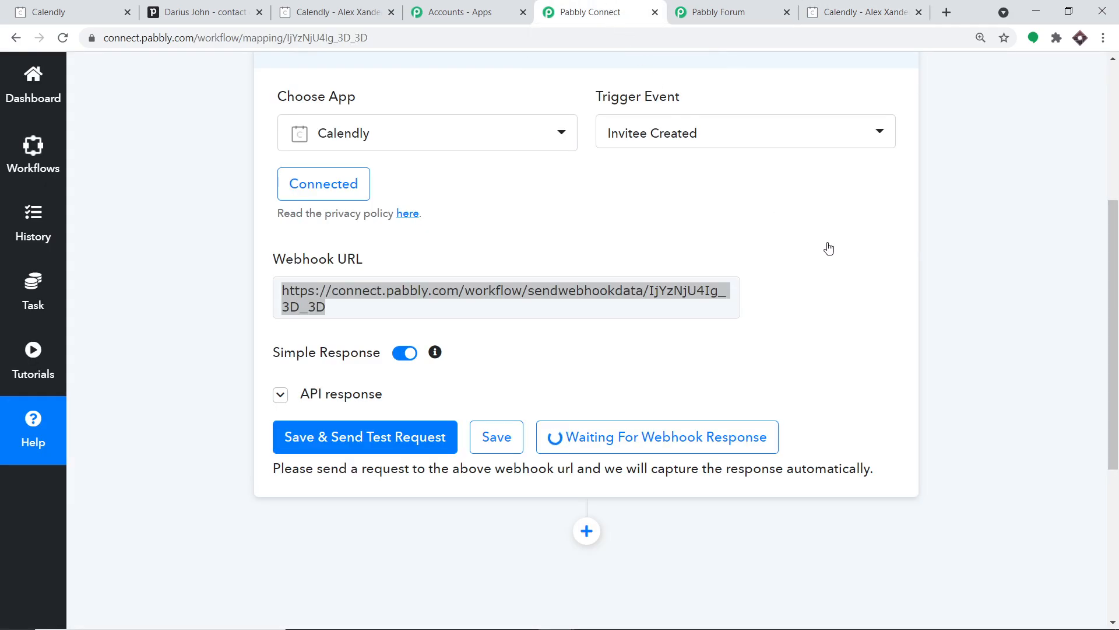
pyautogui.scroll(-6, 650, 236)
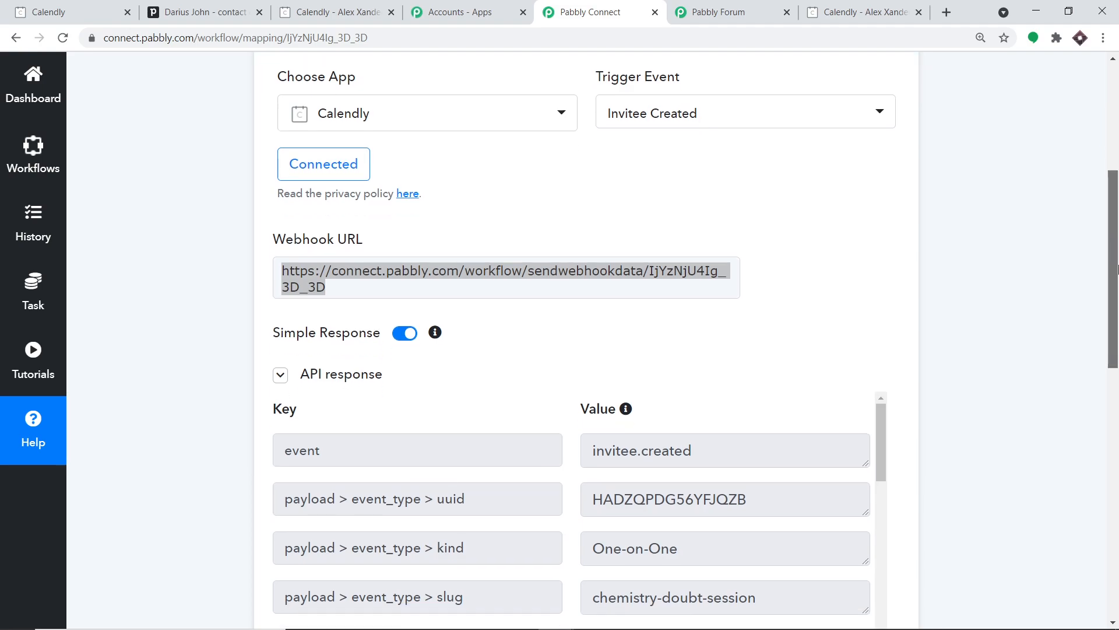
pyautogui.scroll(-4, 651, 235)
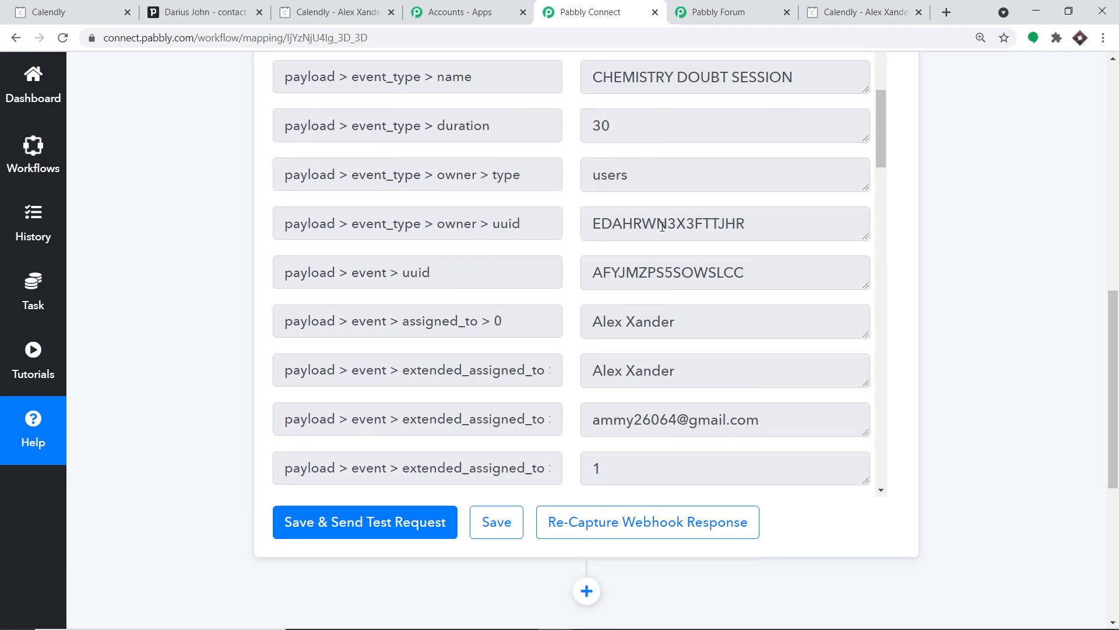
pyautogui.scroll(3, 695, 212)
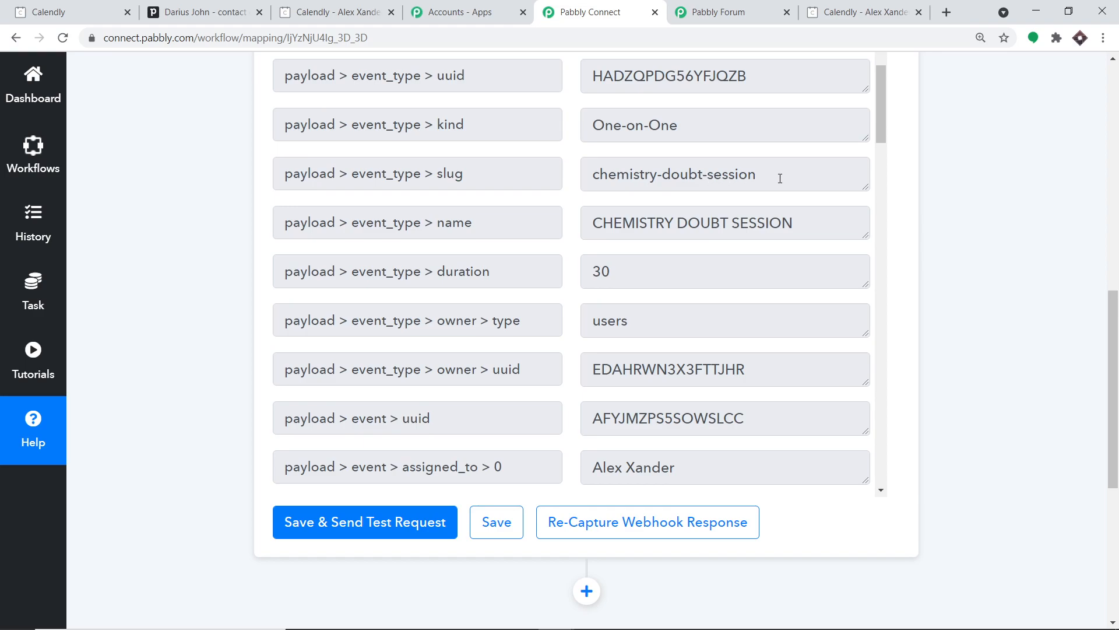
pyautogui.scroll(-9, 780, 179)
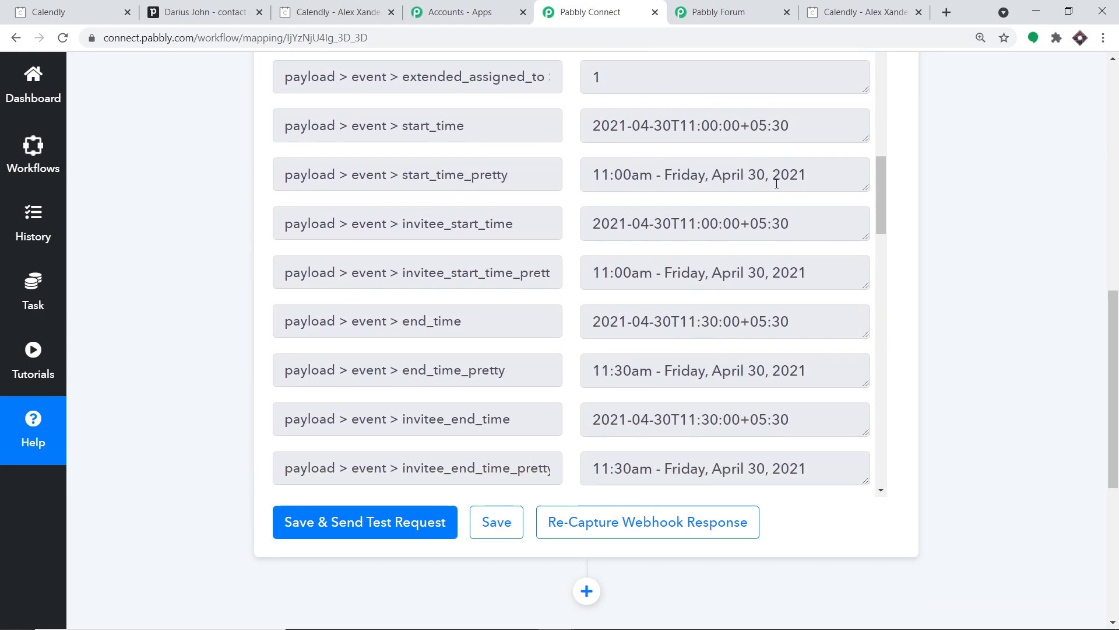
pyautogui.scroll(-7, 776, 185)
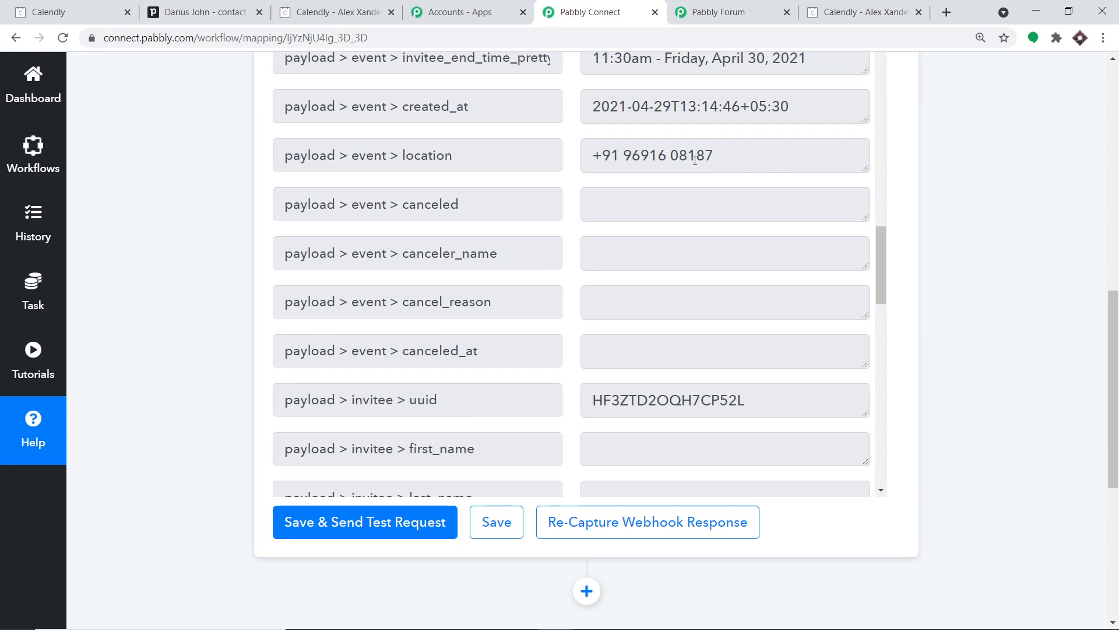
pyautogui.moveTo(707, 158); pyautogui.dragTo(571, 163)
pyautogui.scroll(-8, 670, 200)
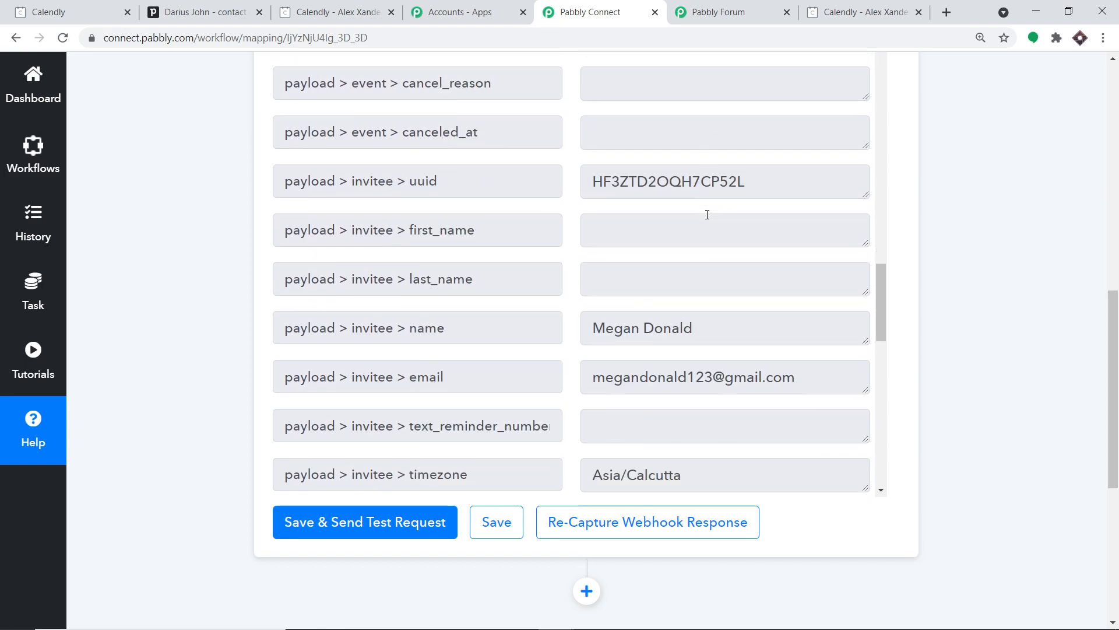
pyautogui.moveTo(705, 119); pyautogui.dragTo(577, 115)
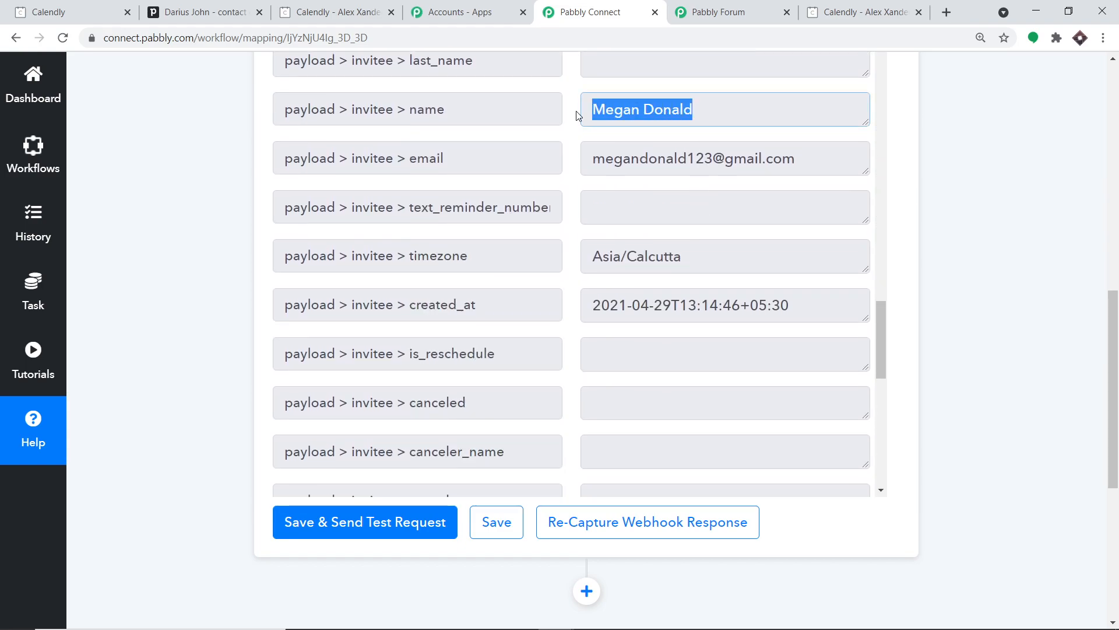
pyautogui.moveTo(813, 168); pyautogui.dragTo(589, 162)
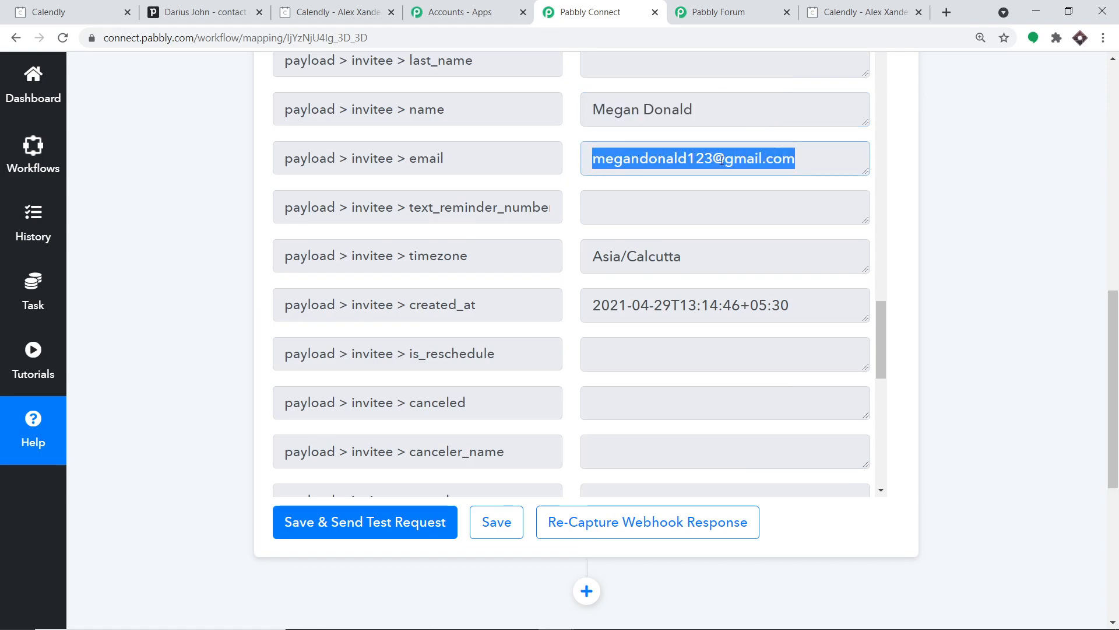
pyautogui.scroll(4, 744, 219)
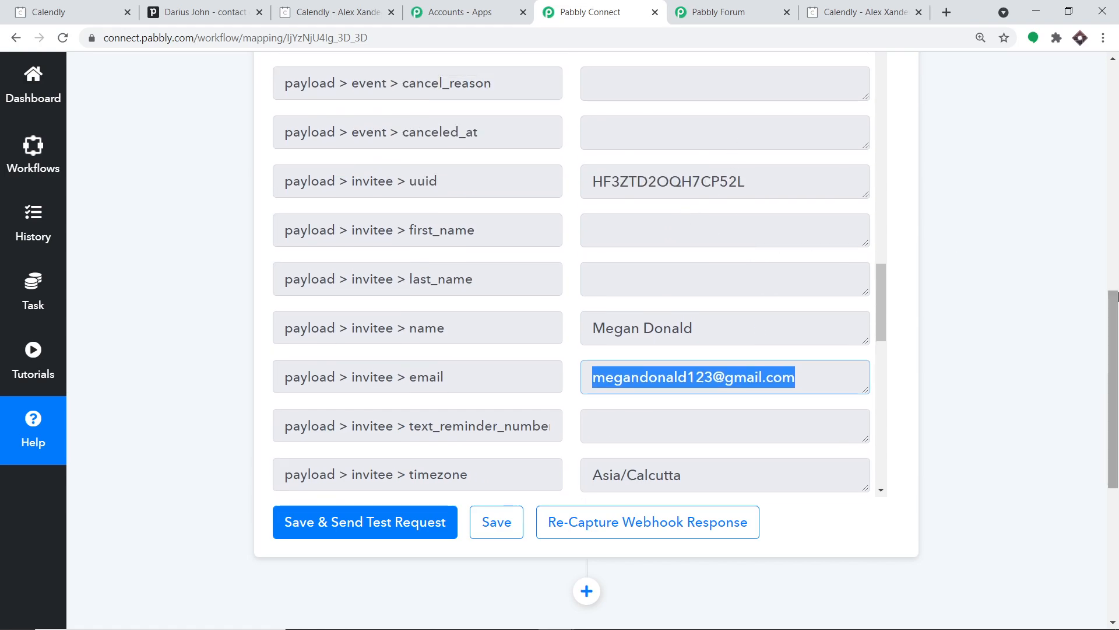
pyautogui.scroll(-5, 669, 294)
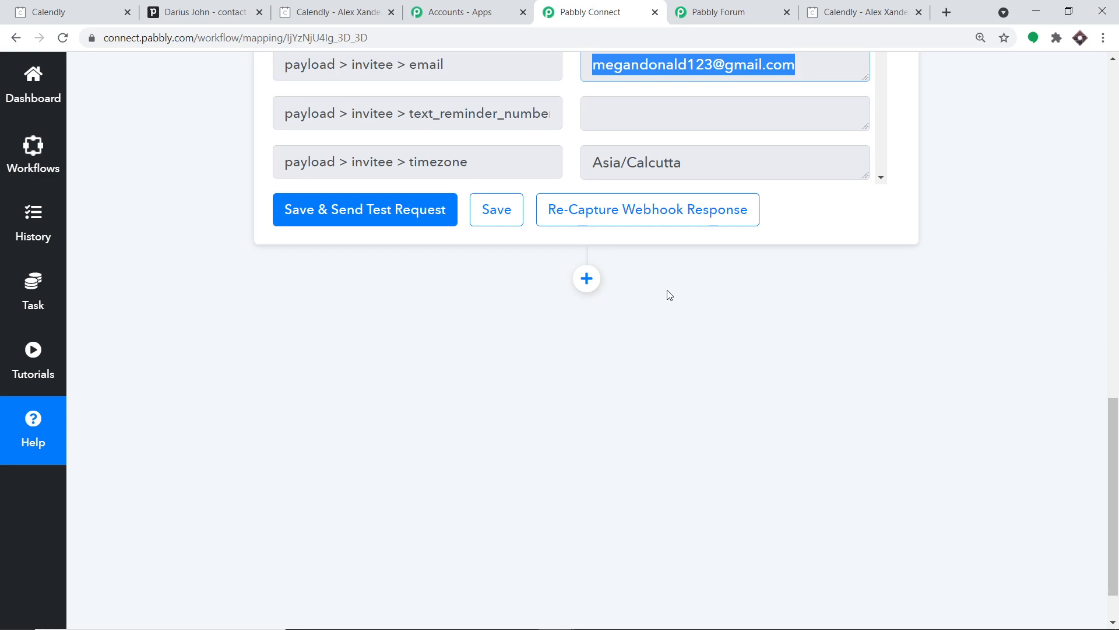
# - Add an action step using PipeDrive (searched 'pip') with the Create Person event
pyautogui.click(587, 279)
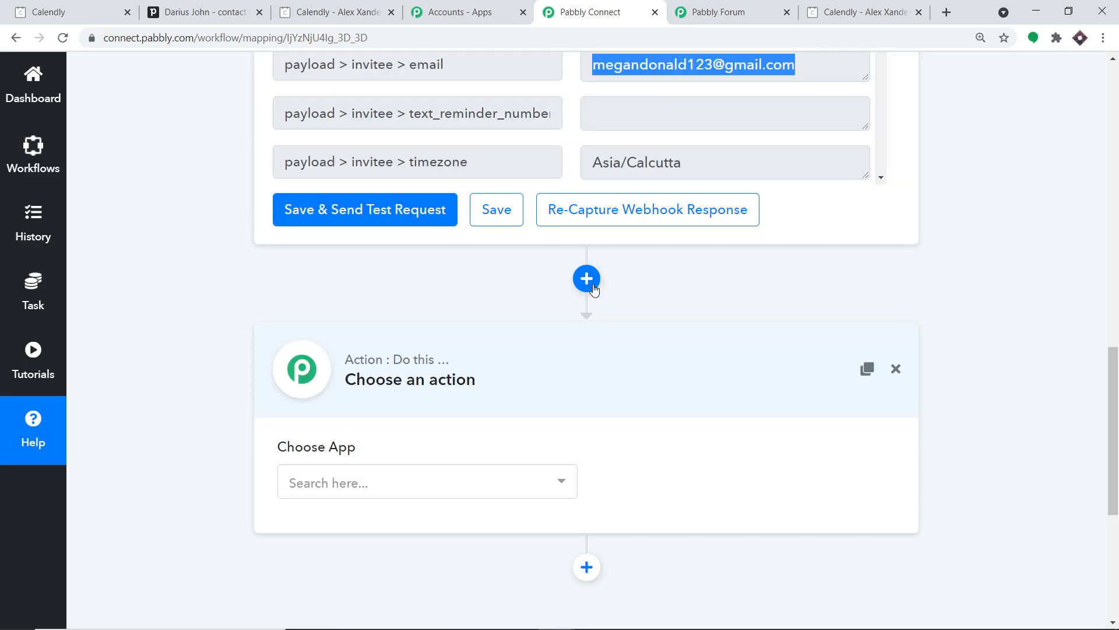
pyautogui.scroll(-2, 742, 281)
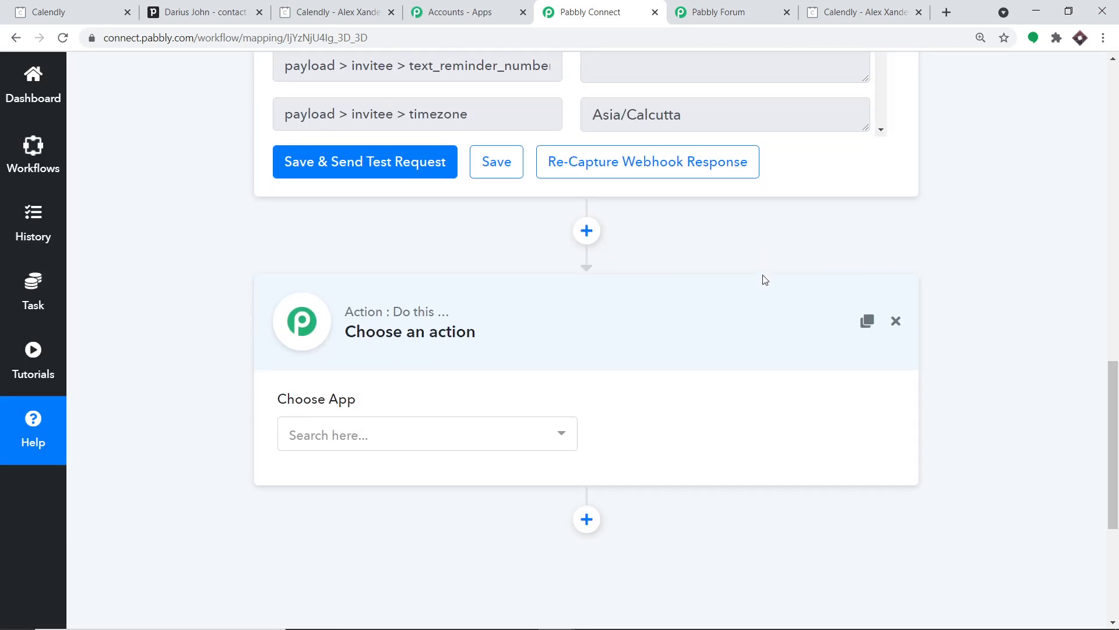
pyautogui.click(417, 342)
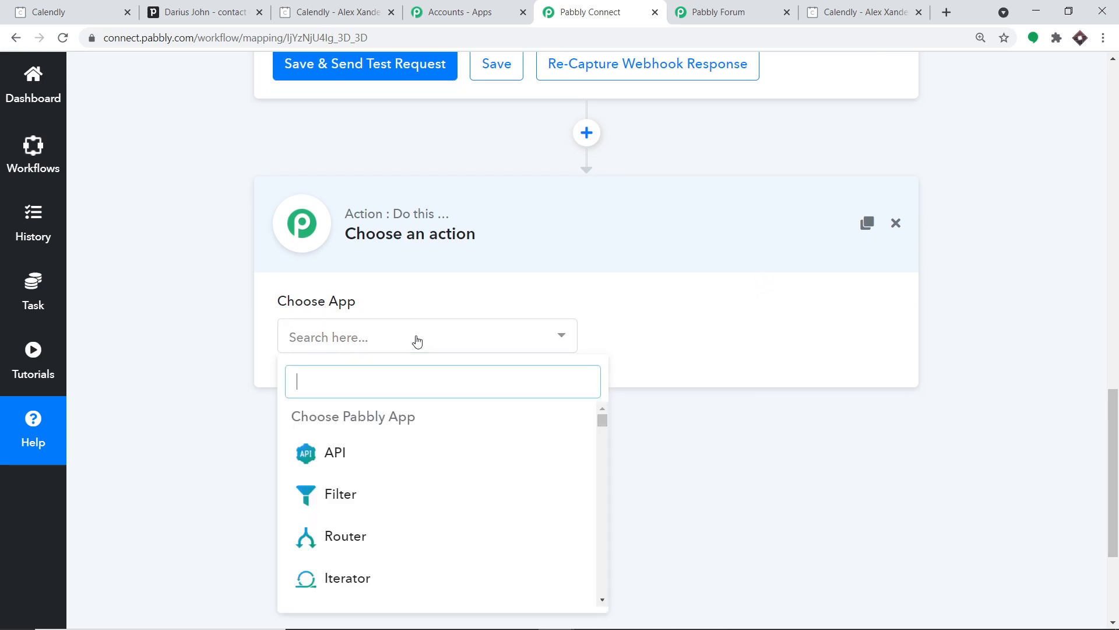
pyautogui.write('pip')
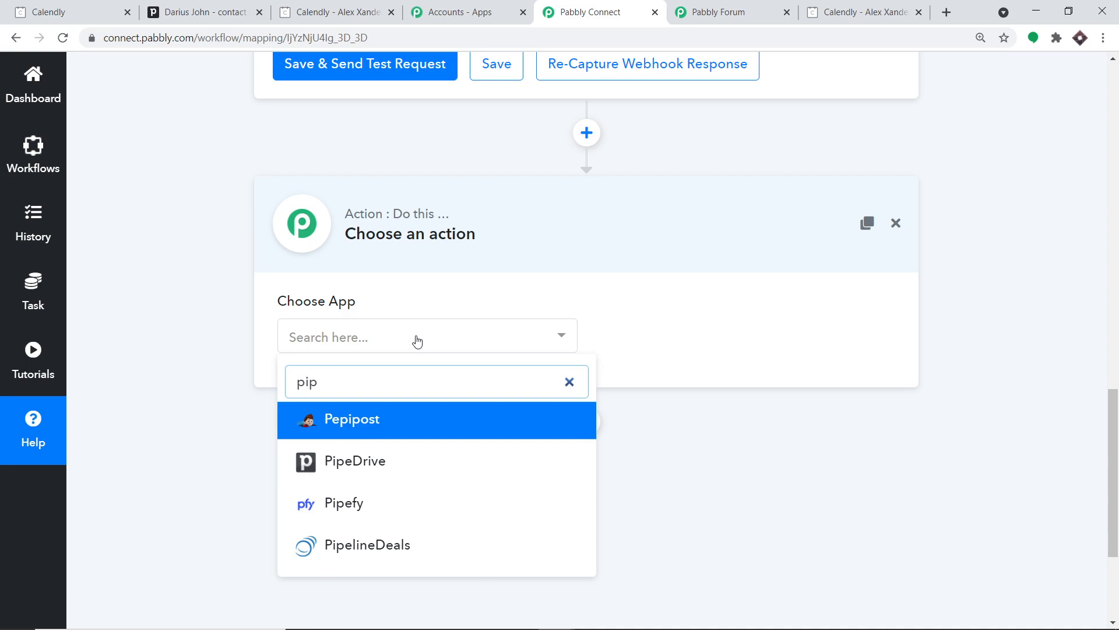
pyautogui.click(376, 461)
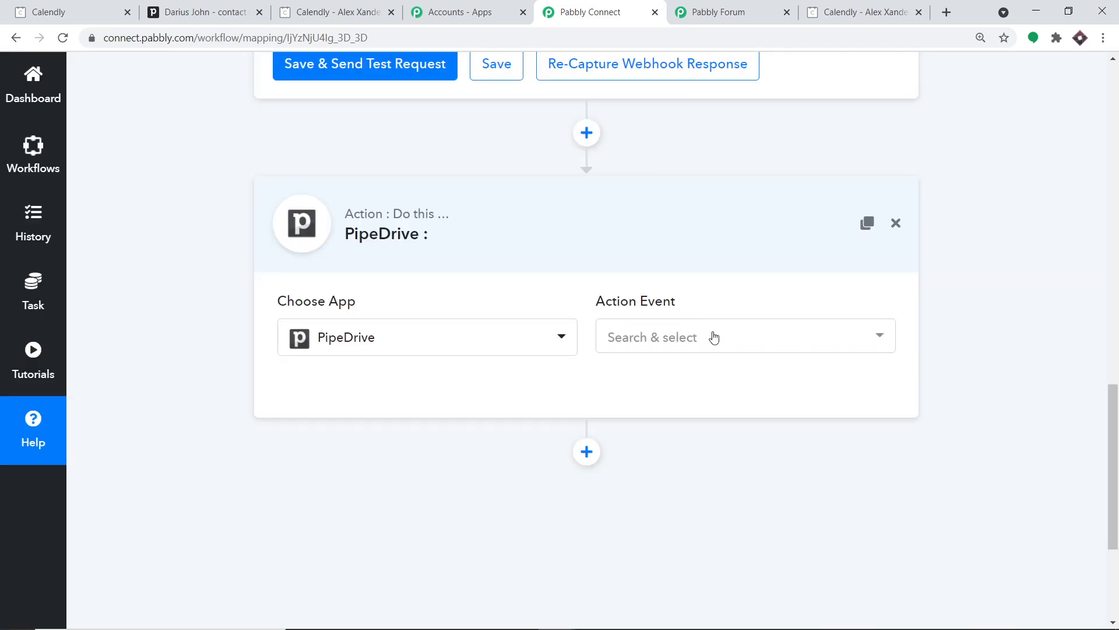
pyautogui.click(712, 336)
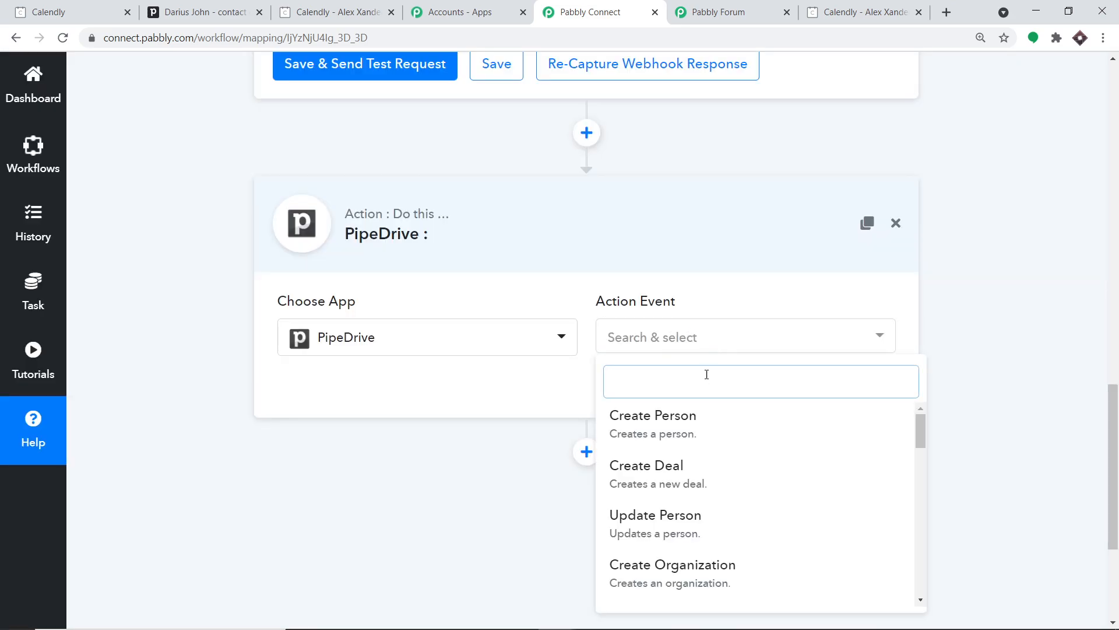
pyautogui.click(699, 427)
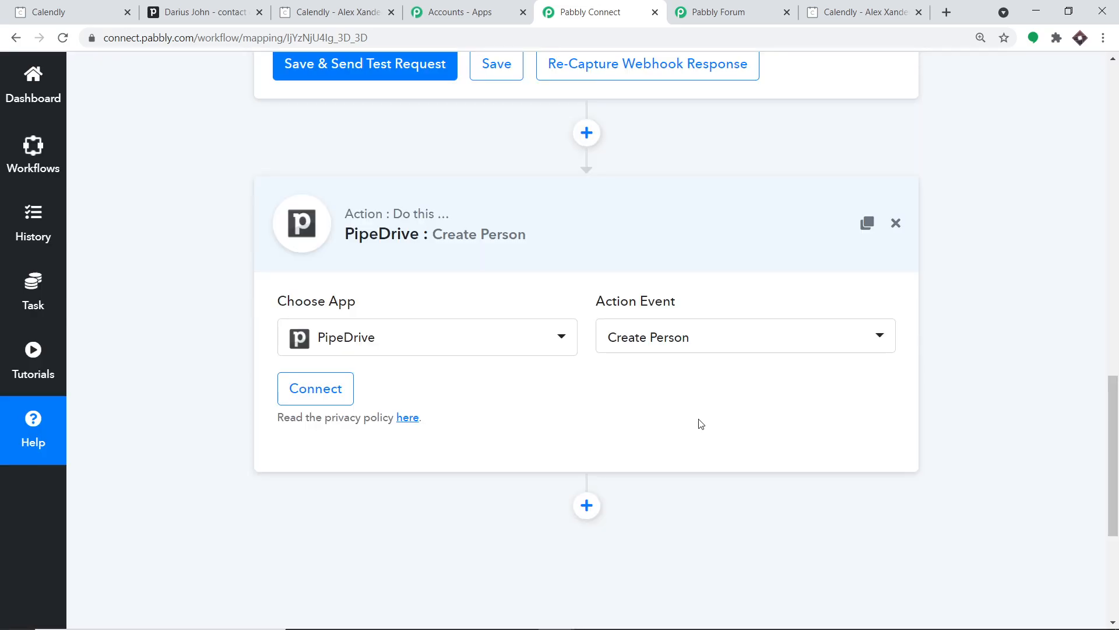
# - Browse the other PipeDrive events, keep Create Person, and open a new API token connection
pyautogui.click(707, 344)
pyautogui.scroll(-1, 659, 519)
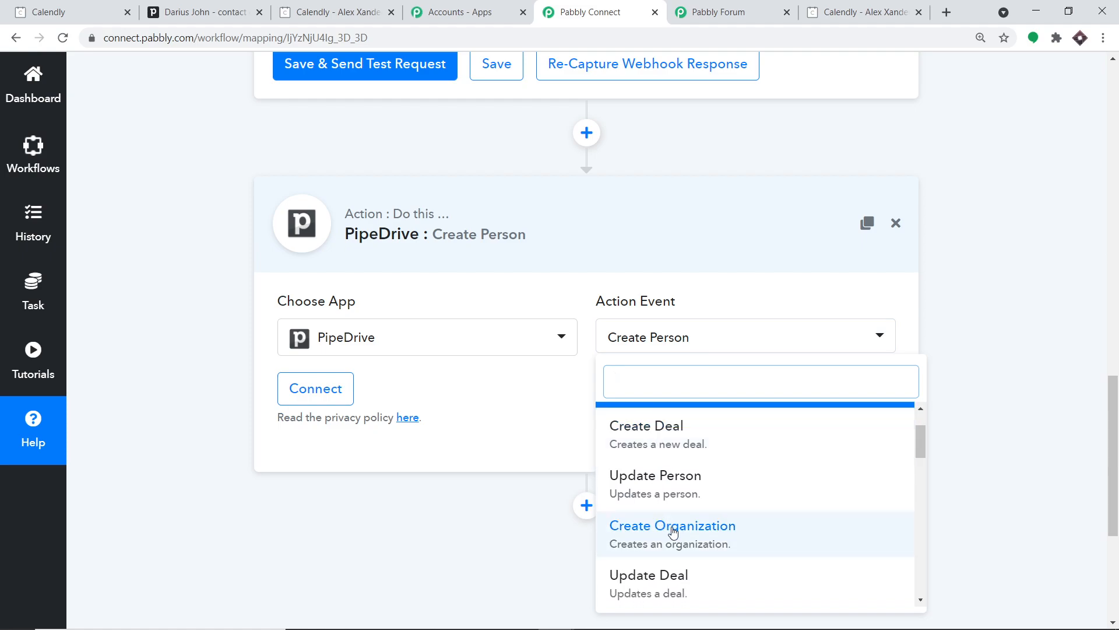
pyautogui.scroll(-2, 822, 512)
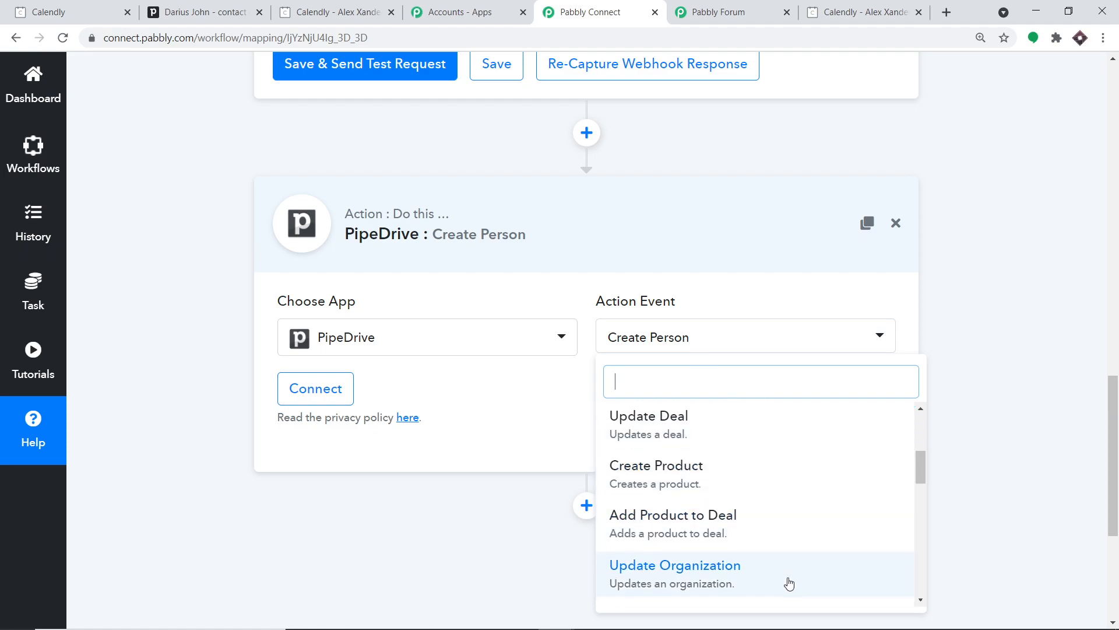
pyautogui.scroll(-1, 788, 582)
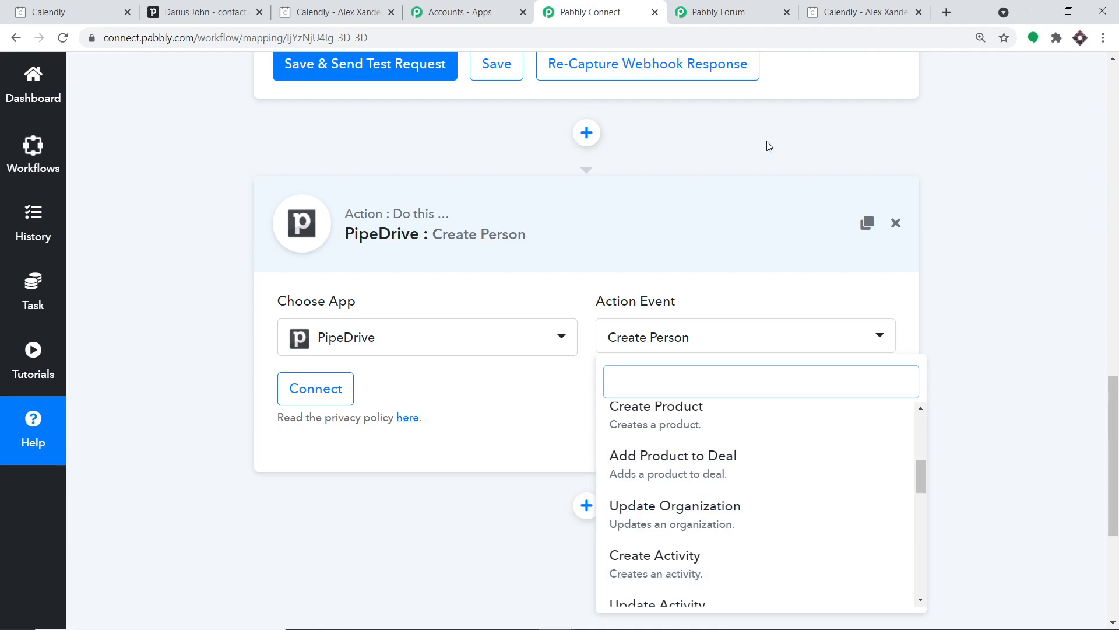
pyautogui.click(718, 10)
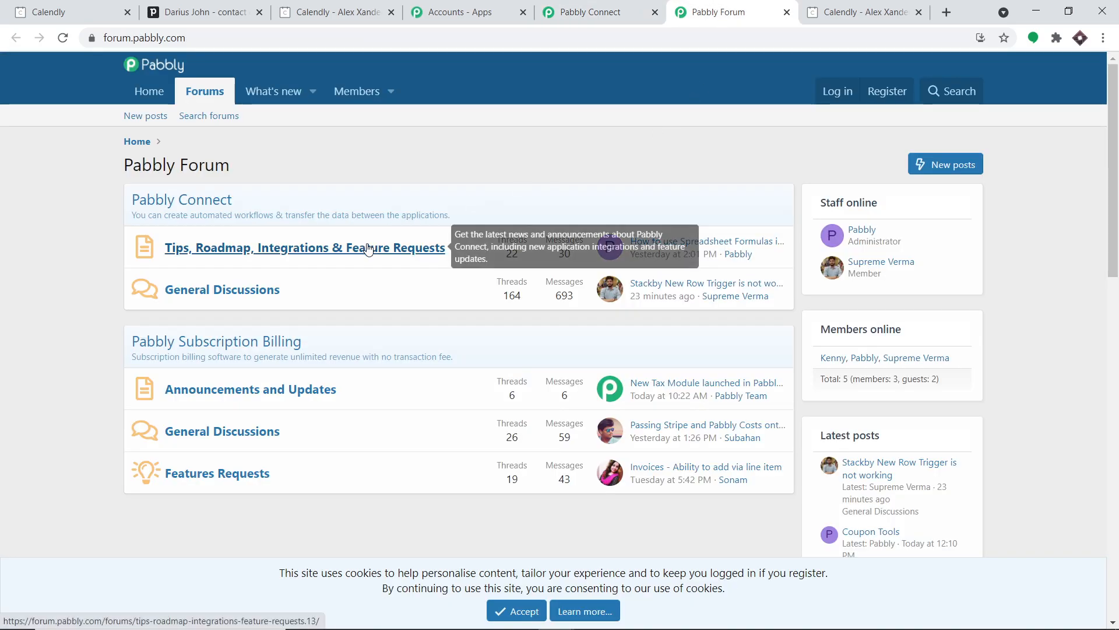
pyautogui.click(566, 8)
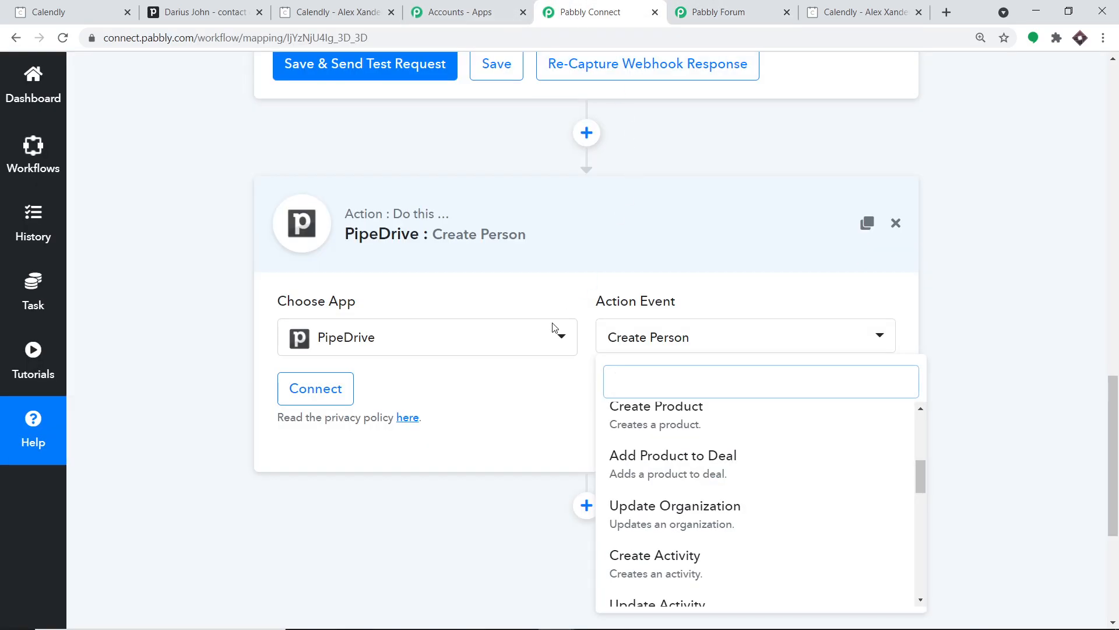
pyautogui.click(512, 396)
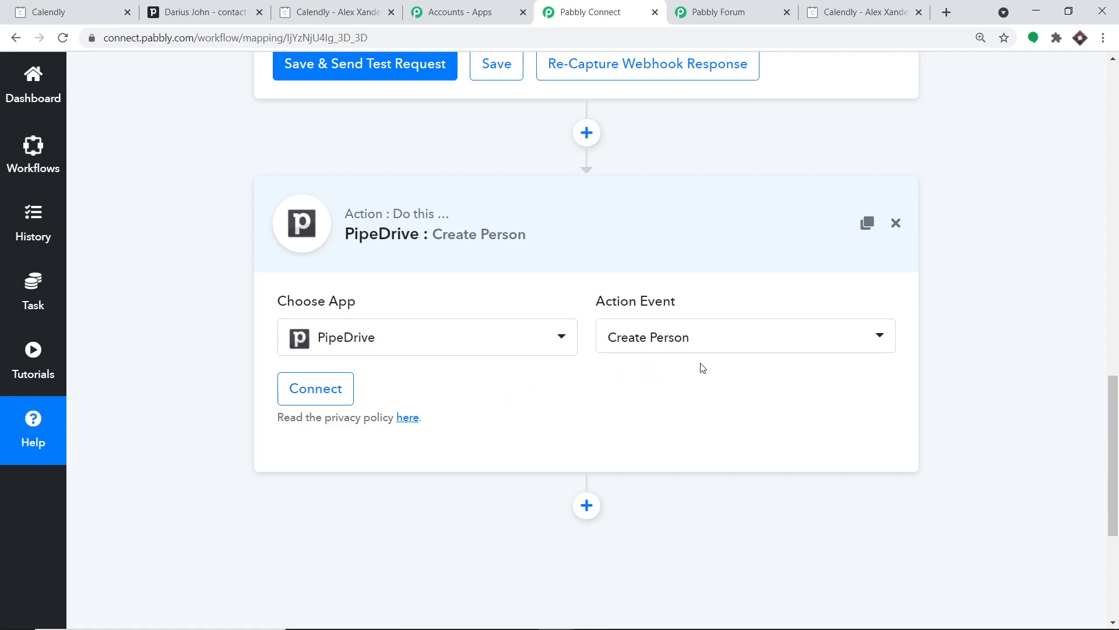
pyautogui.click(317, 387)
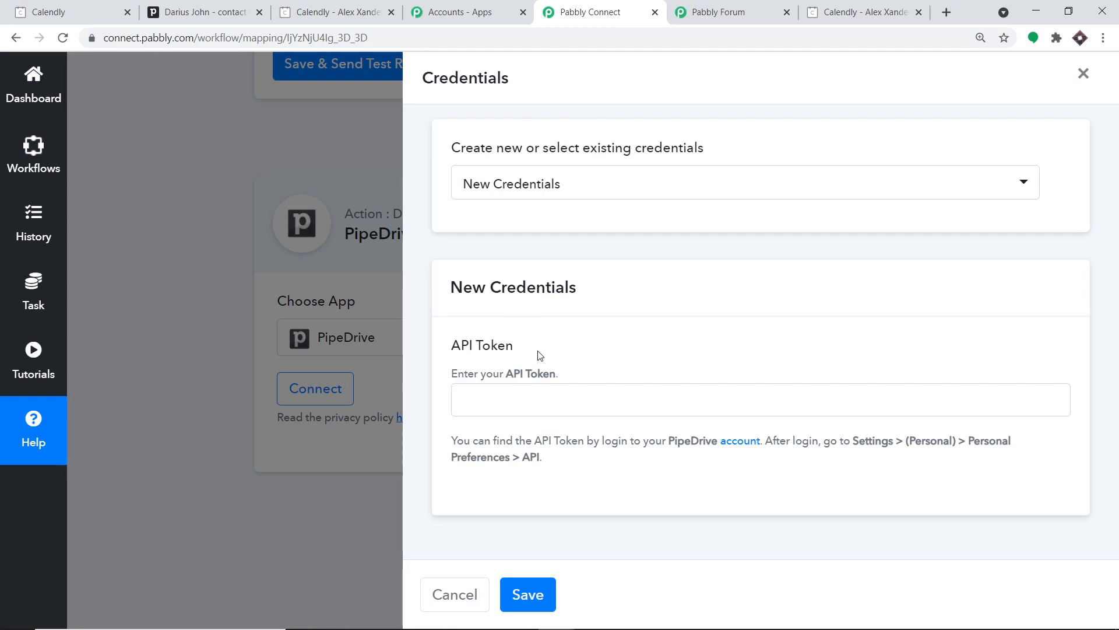
pyautogui.click(507, 399)
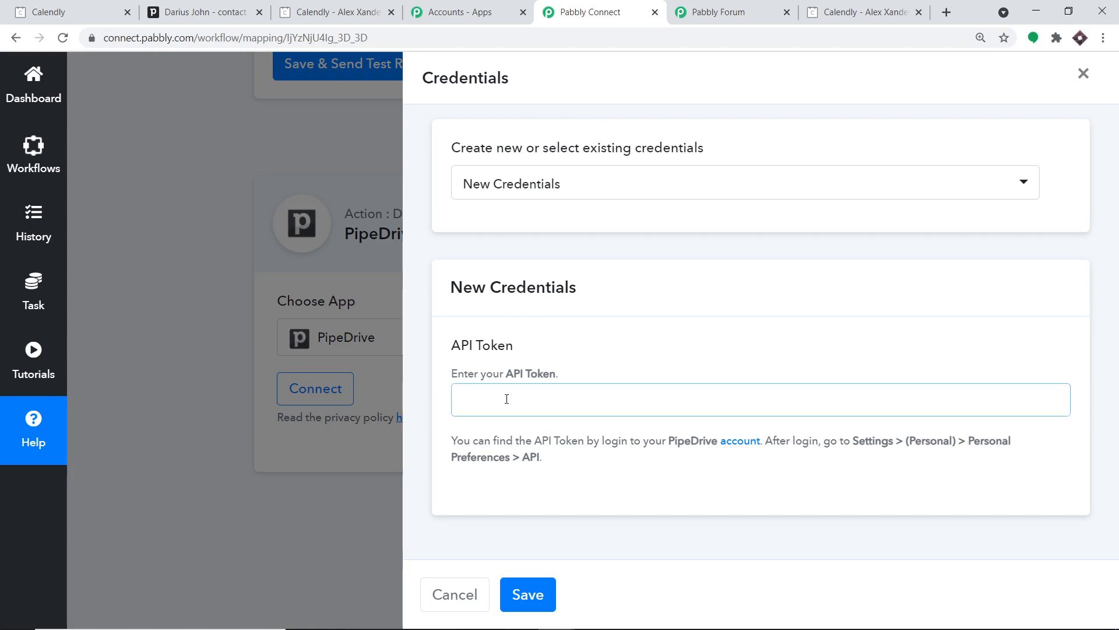
pyautogui.click(204, 8)
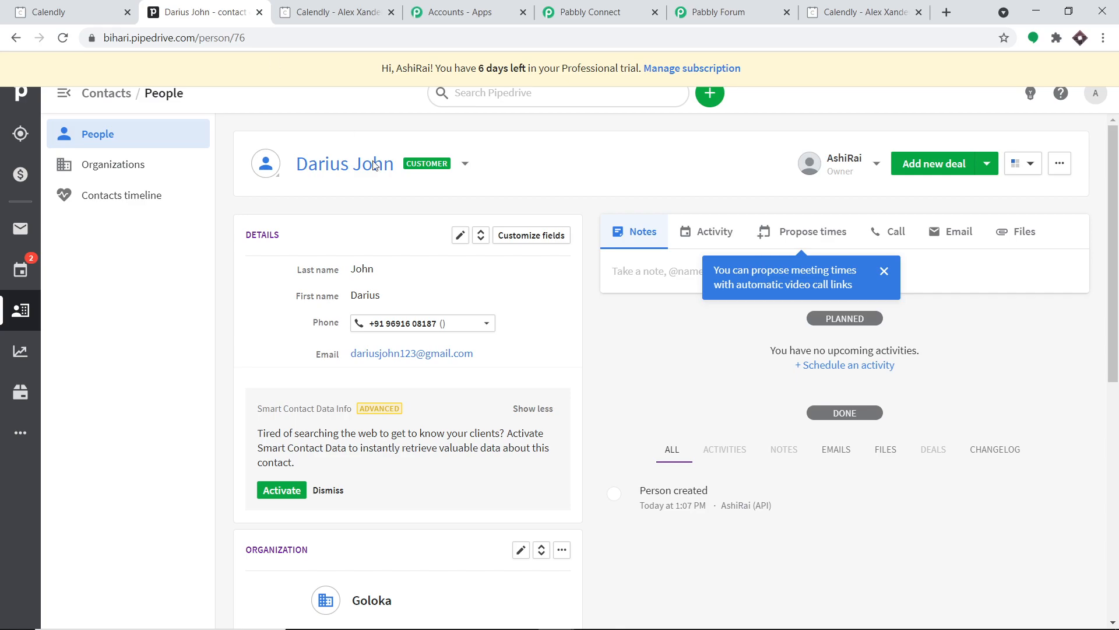
# - Go through Company settings to Personal preferences and show the API tab with the personal token
pyautogui.click(1096, 94)
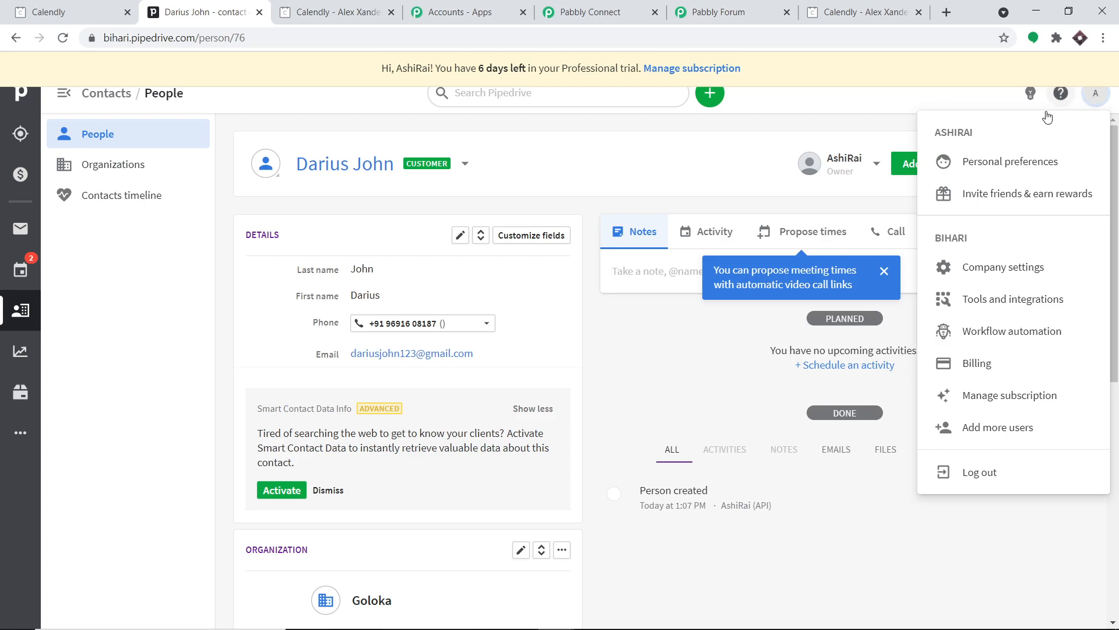
pyautogui.click(987, 271)
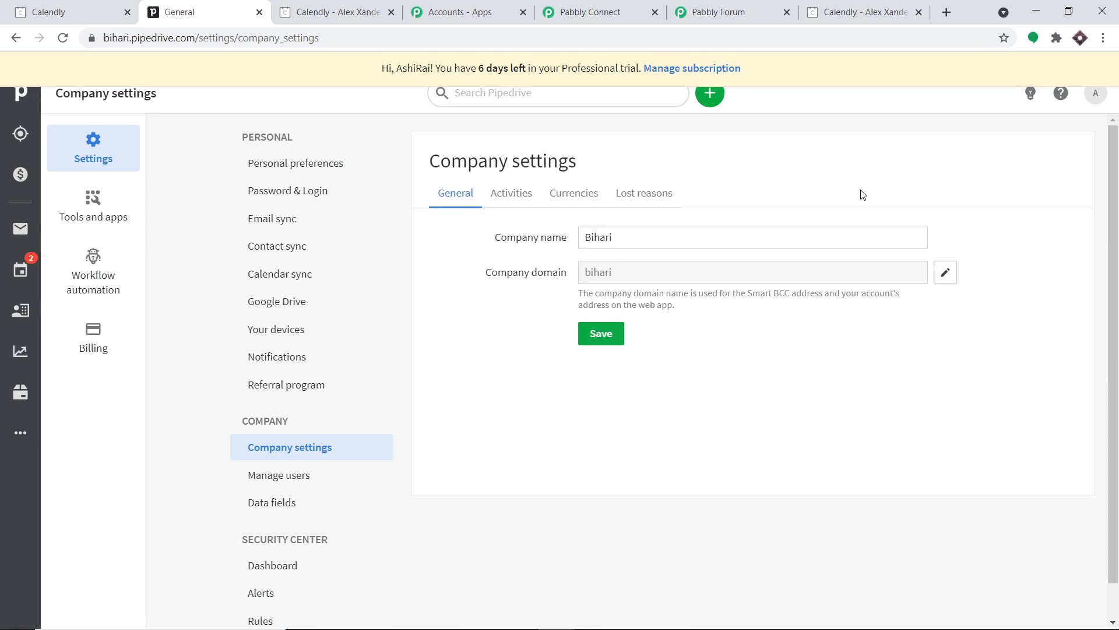
pyautogui.click(319, 169)
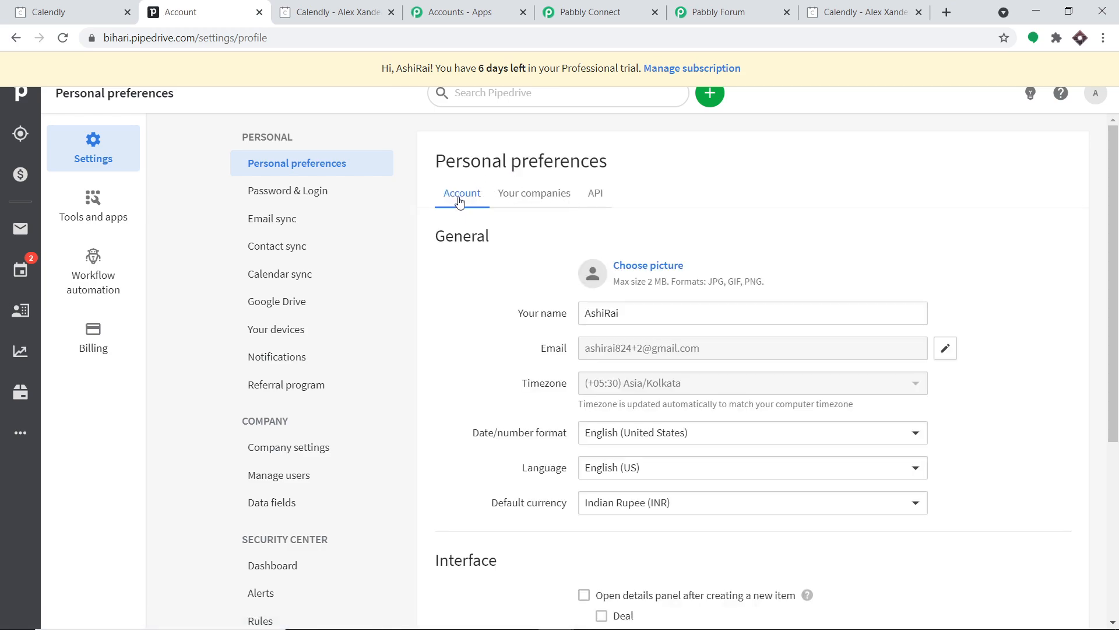
pyautogui.click(595, 197)
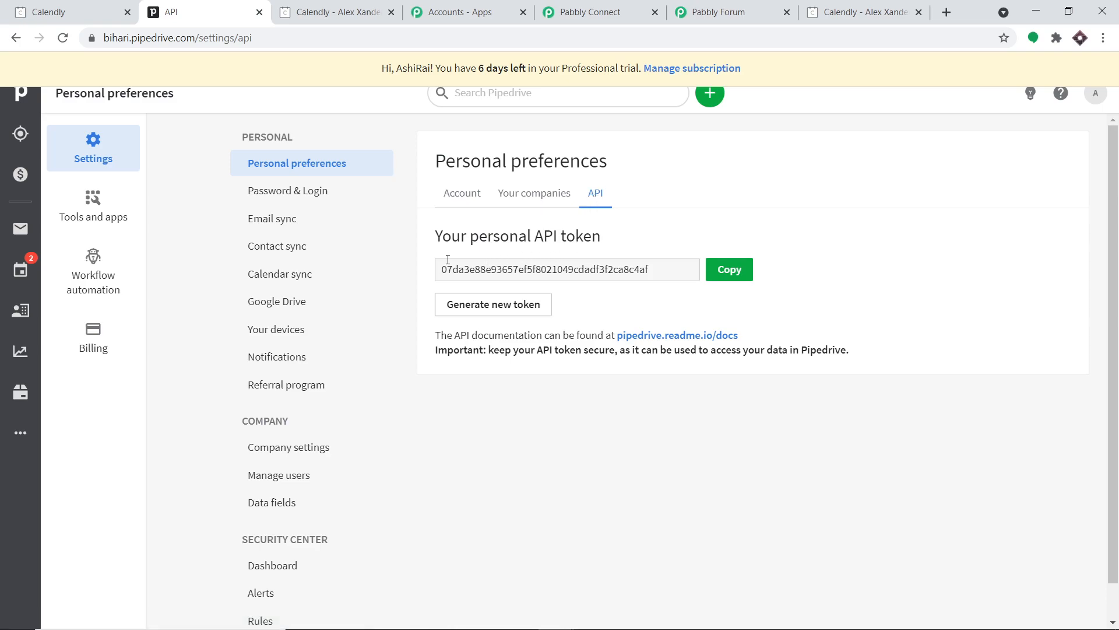
# - Copy the Pipedrive personal API token, paste it into Pabbly's PipeDrive API Token field and save
pyautogui.click(728, 274)
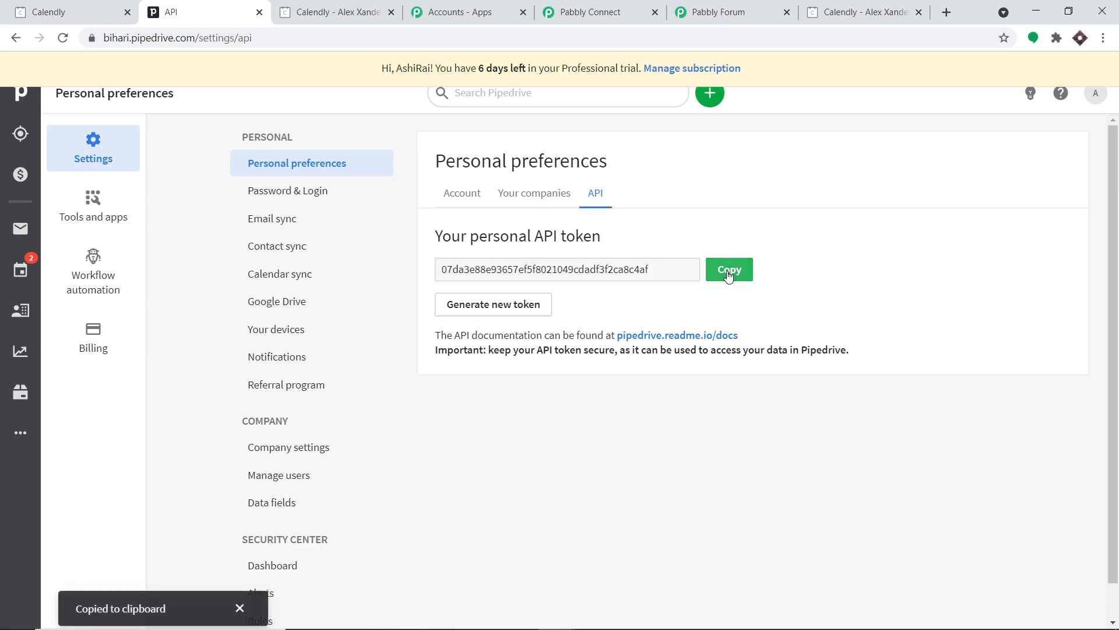
pyautogui.click(626, 17)
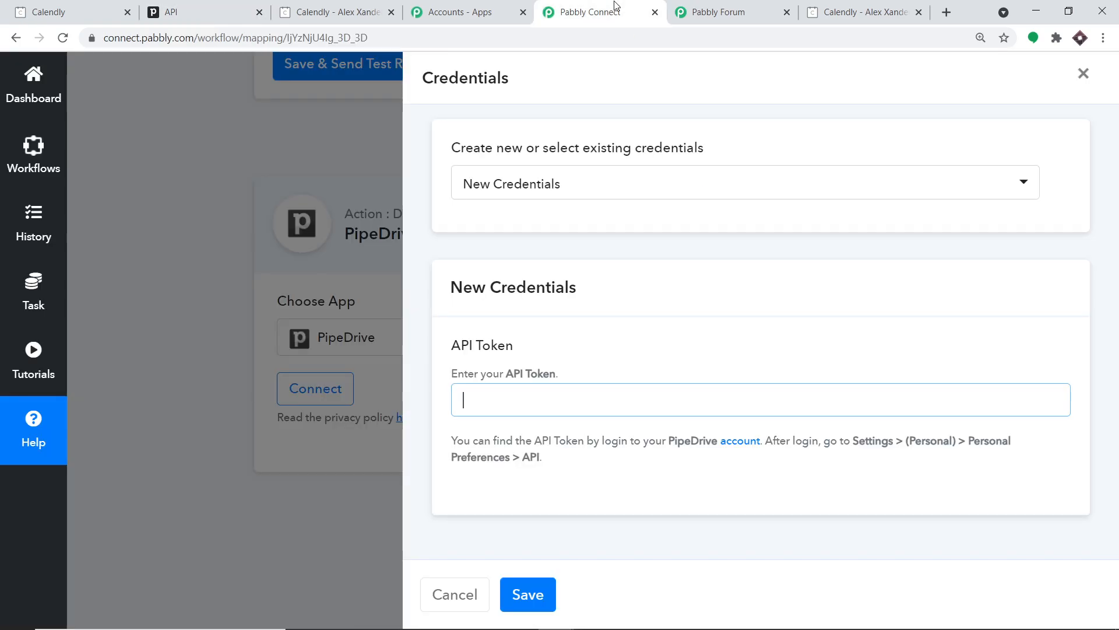
pyautogui.rightClick(537, 394)
pyautogui.click(593, 511)
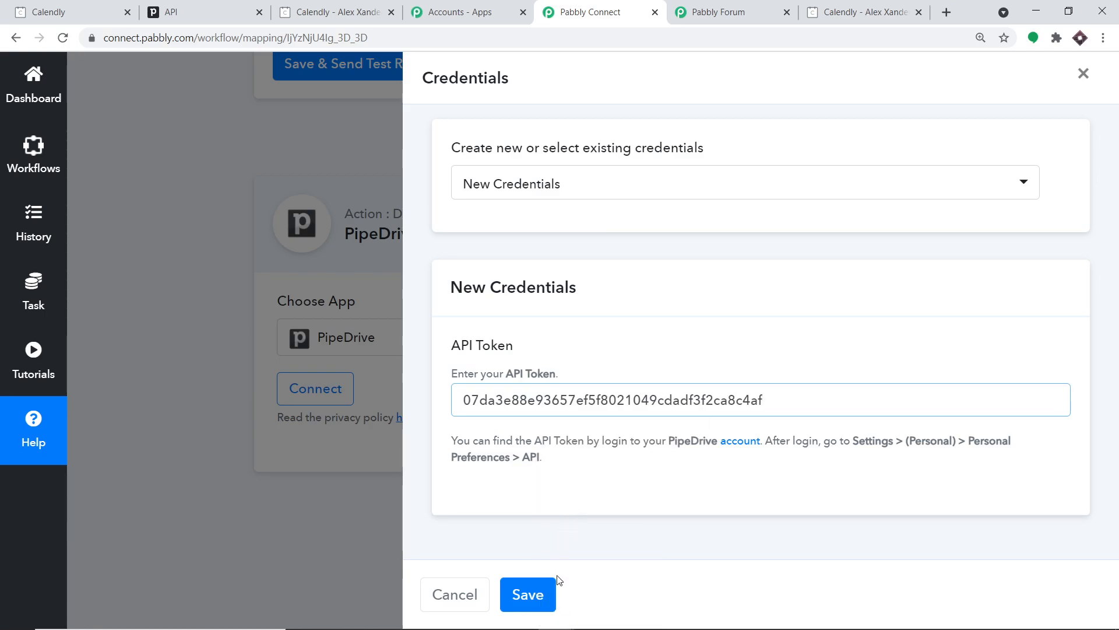
pyautogui.click(535, 594)
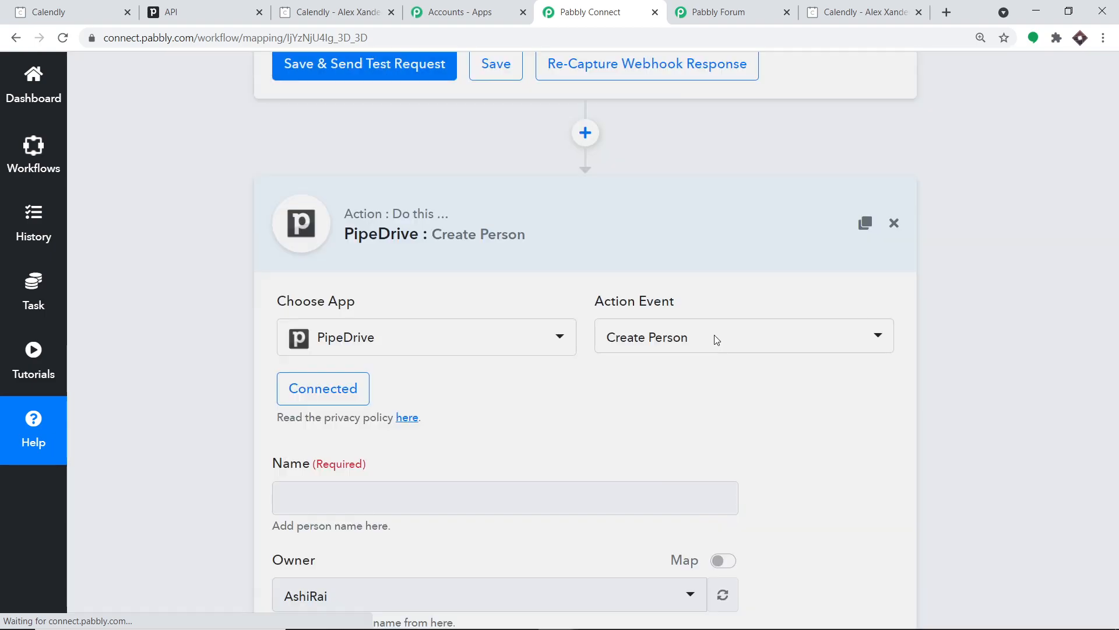
# - Map the Calendly Invitee Created payload > invitee > name into the Create Person Name field
pyautogui.scroll(-6, 735, 344)
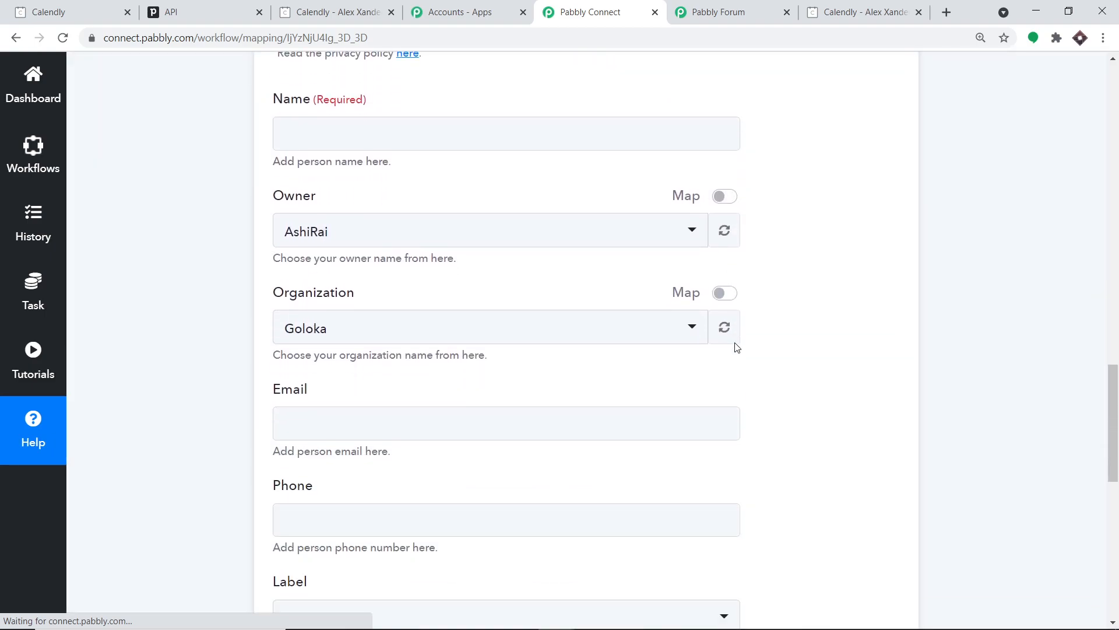
pyautogui.scroll(-7, 735, 346)
pyautogui.scroll(11, 736, 344)
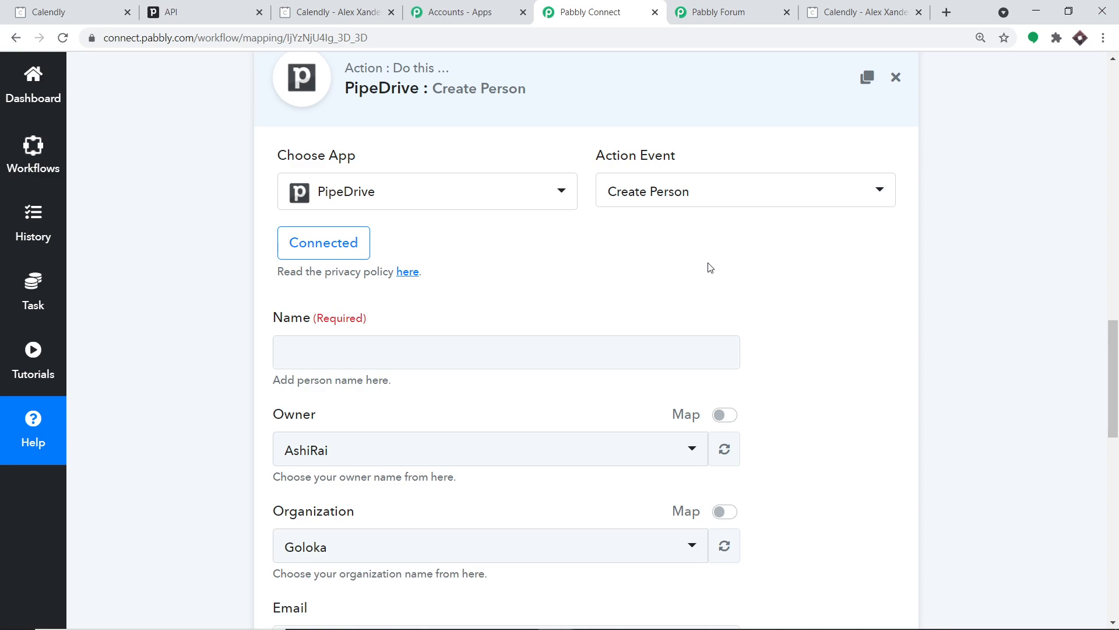
pyautogui.scroll(-2, 710, 268)
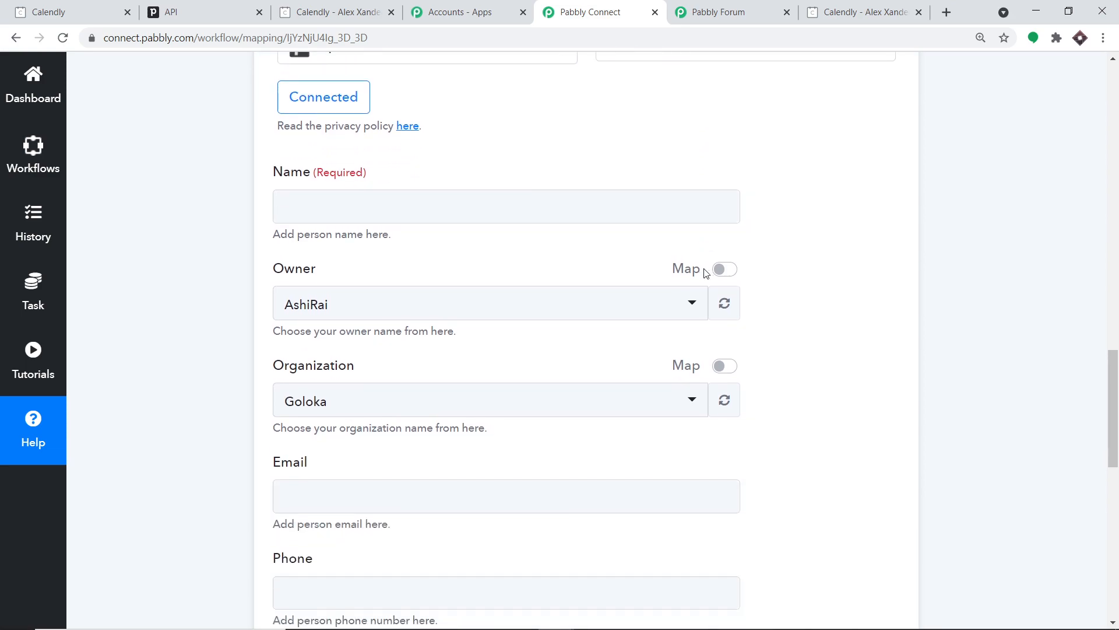
pyautogui.click(425, 206)
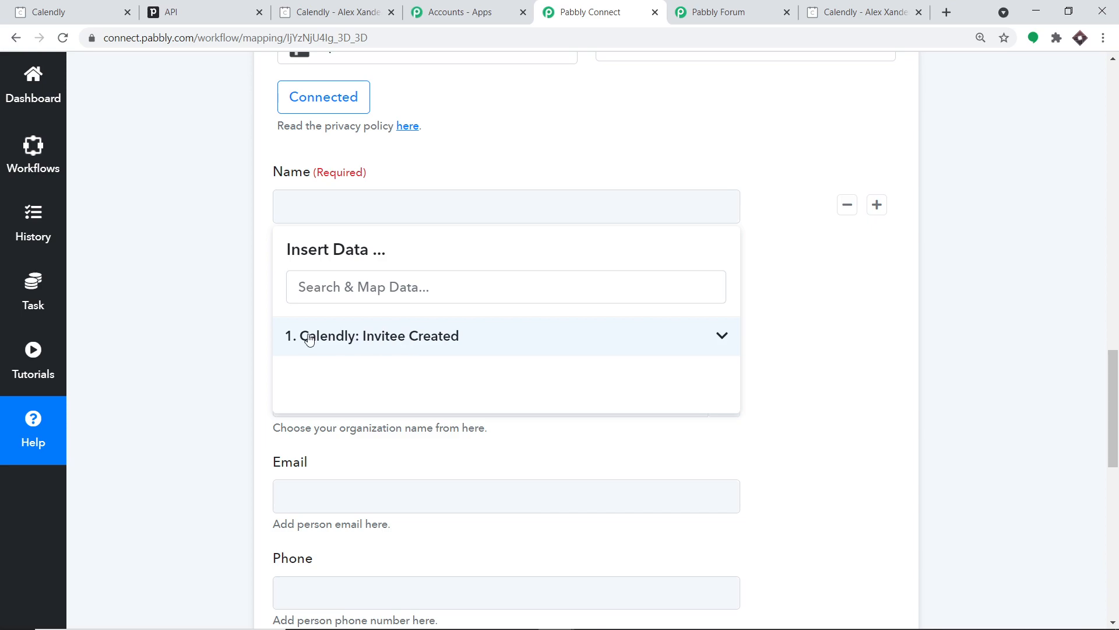
pyautogui.click(385, 341)
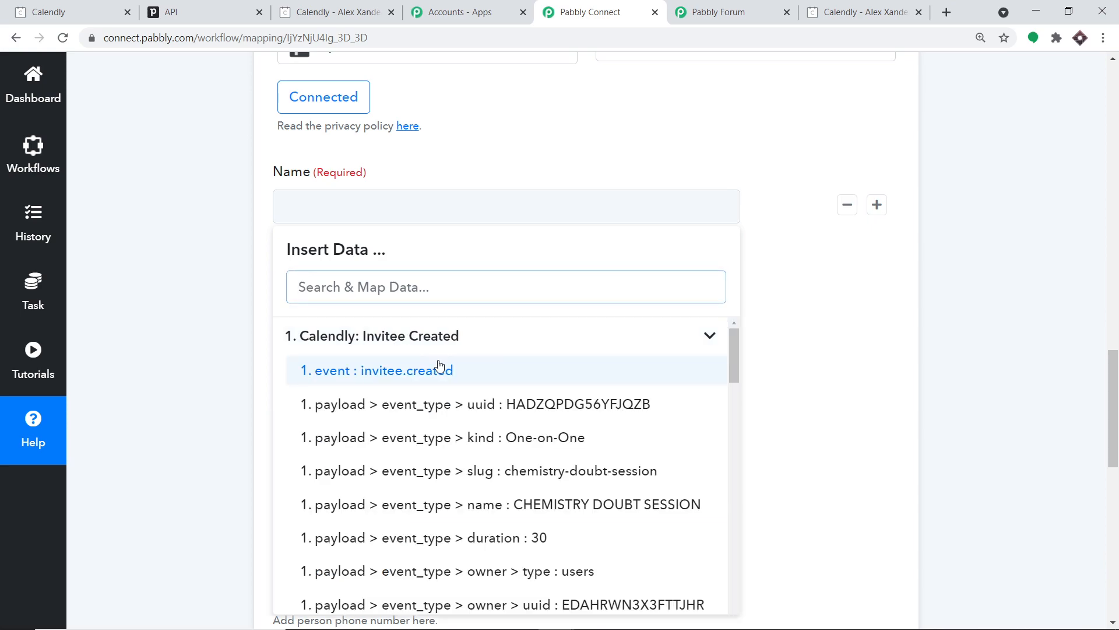
pyautogui.scroll(-3, 449, 375)
pyautogui.scroll(-7, 488, 399)
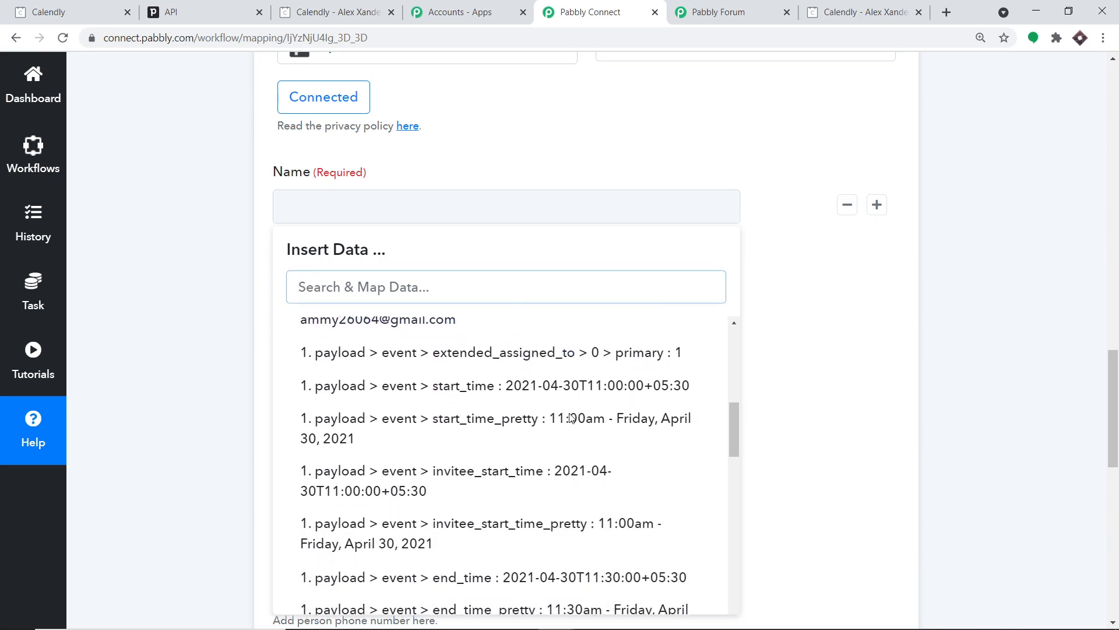
pyautogui.scroll(-8, 566, 426)
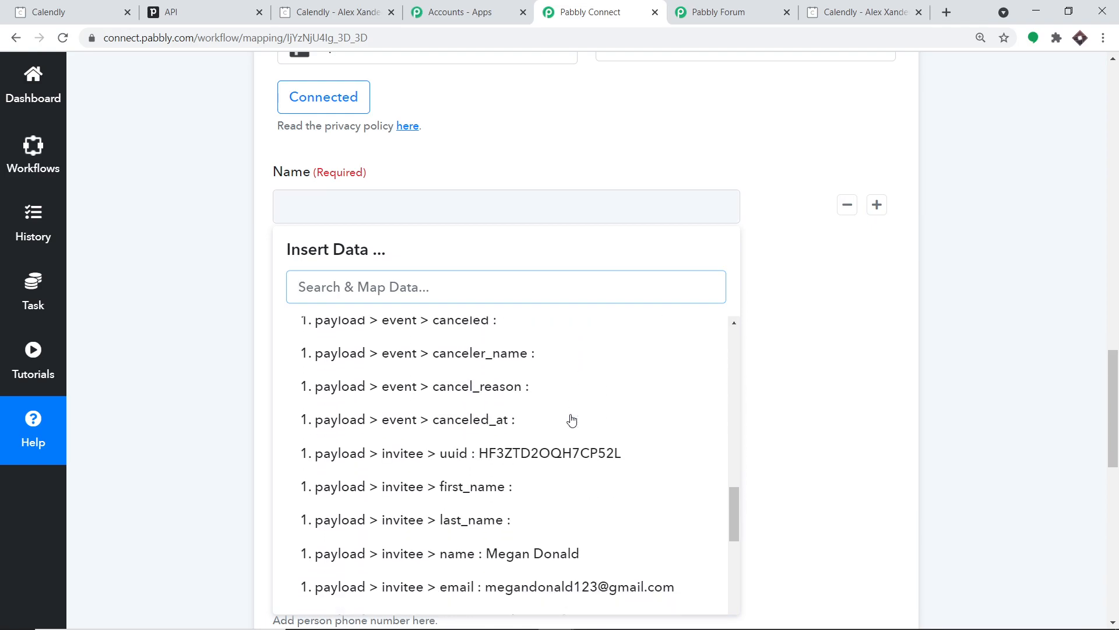
pyautogui.click(558, 434)
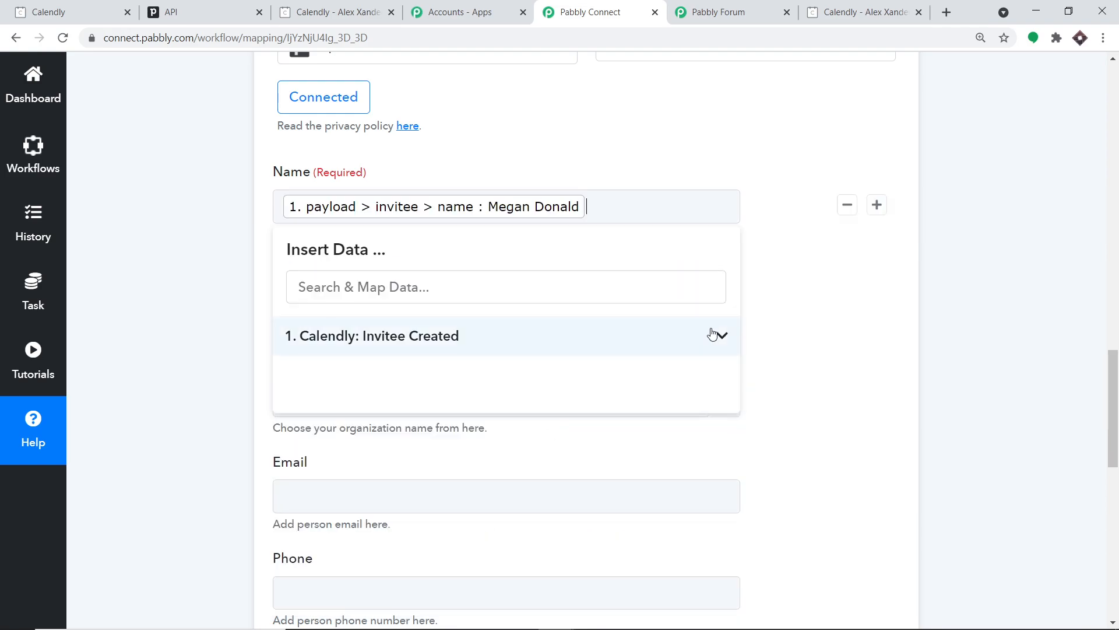
pyautogui.click(982, 297)
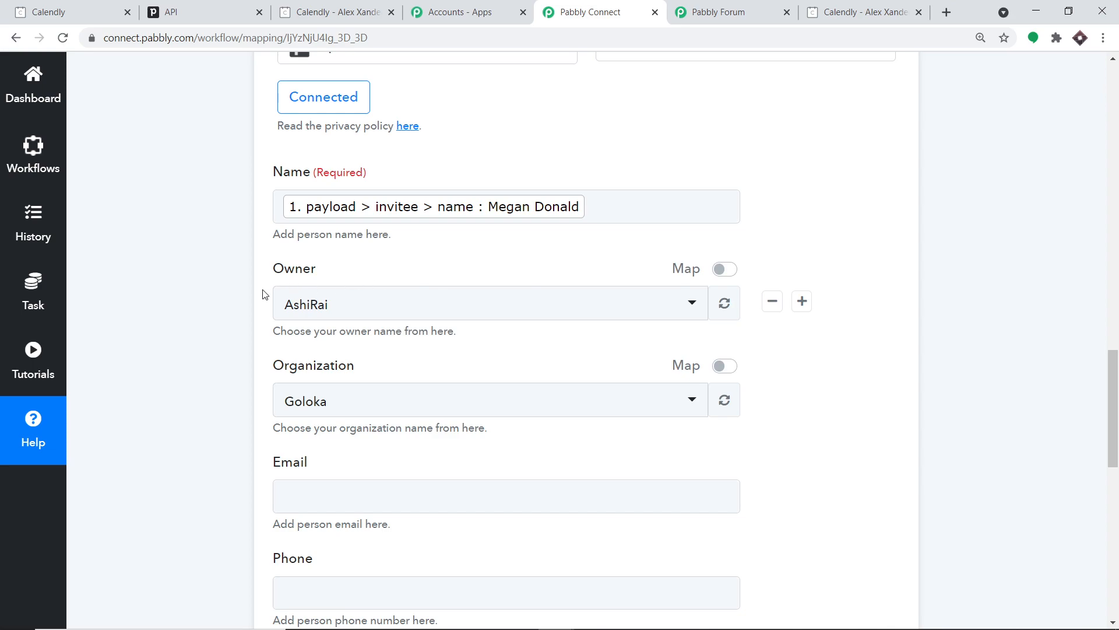
pyautogui.scroll(-1, 330, 262)
pyautogui.scroll(-2, 330, 262)
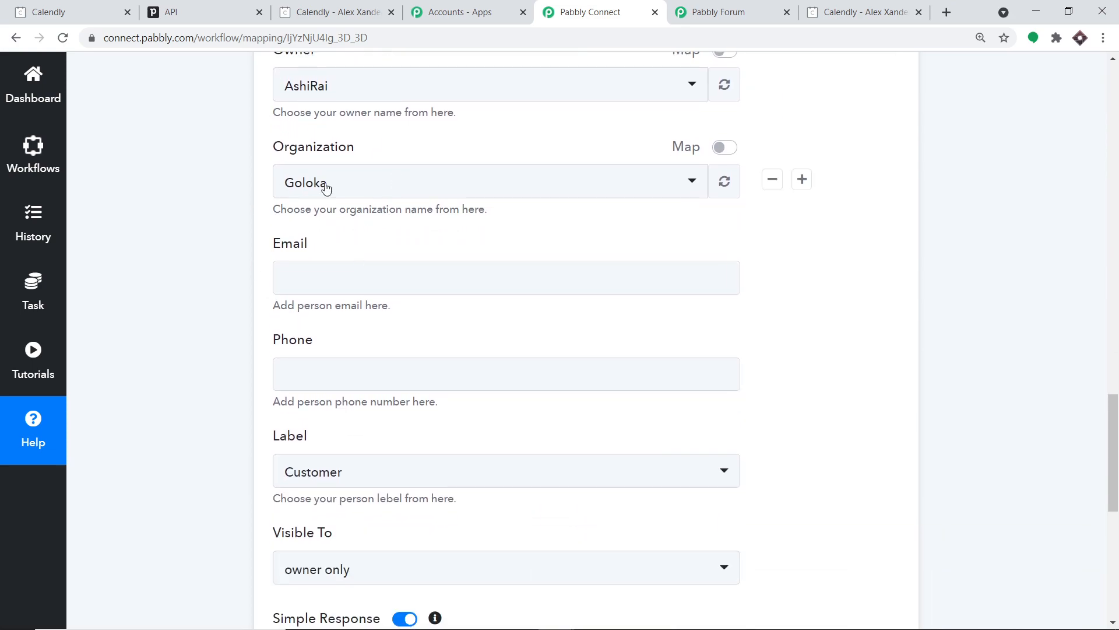
pyautogui.scroll(-1, 357, 200)
# - Map payload > invitee > email from Calendly Invitee Created into the Email field
pyautogui.click(355, 205)
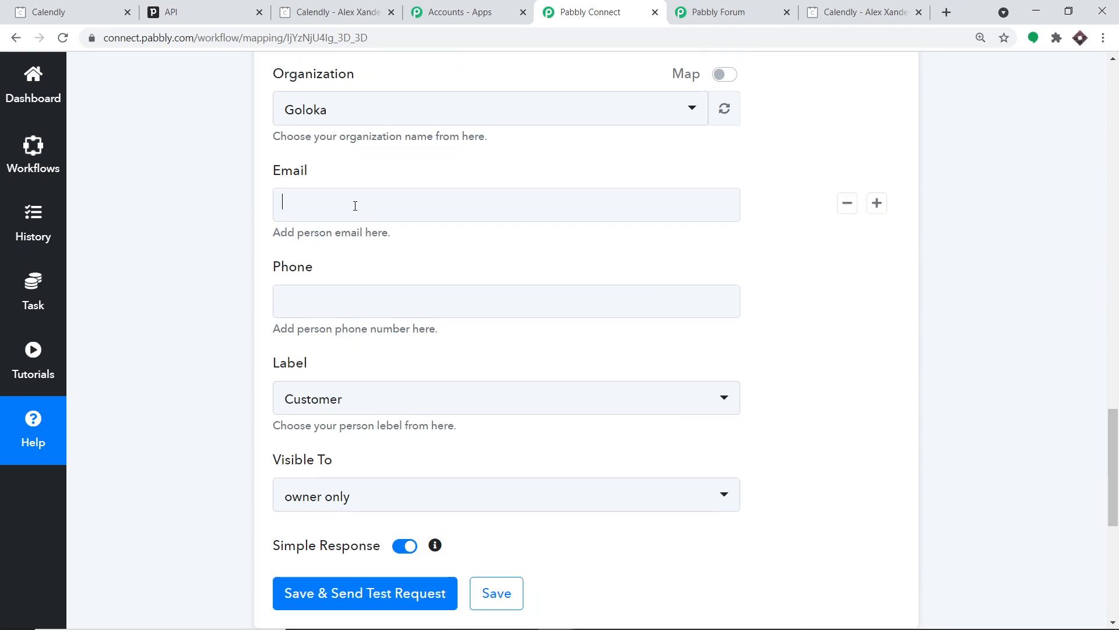
pyautogui.click(418, 336)
pyautogui.scroll(-8, 567, 385)
pyautogui.scroll(-8, 569, 425)
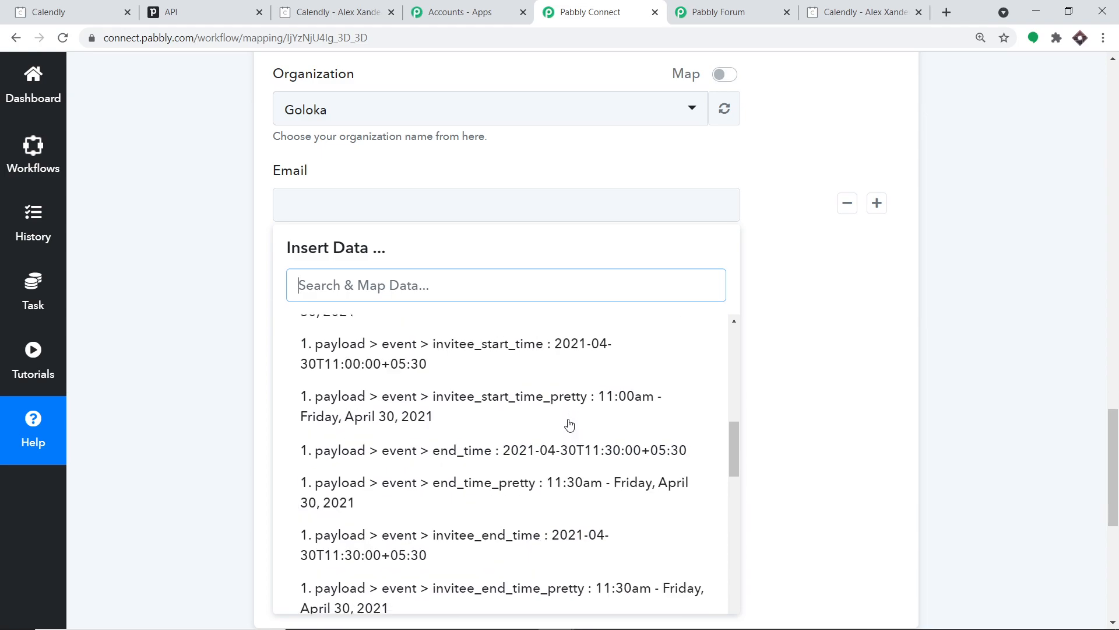
pyautogui.scroll(-5, 570, 424)
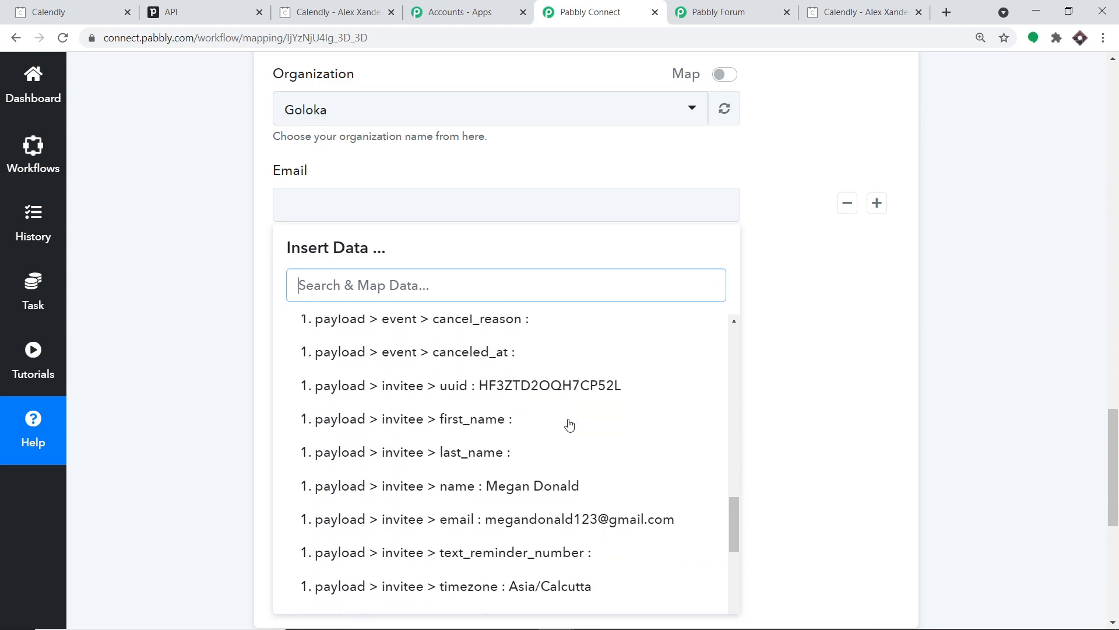
pyautogui.click(566, 465)
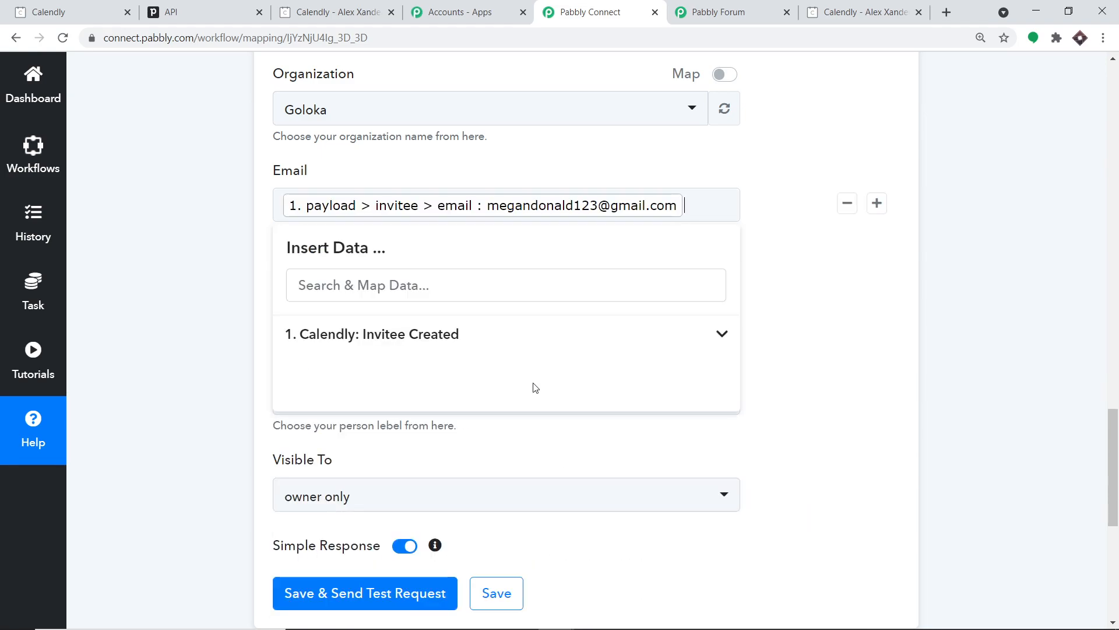
pyautogui.click(1002, 325)
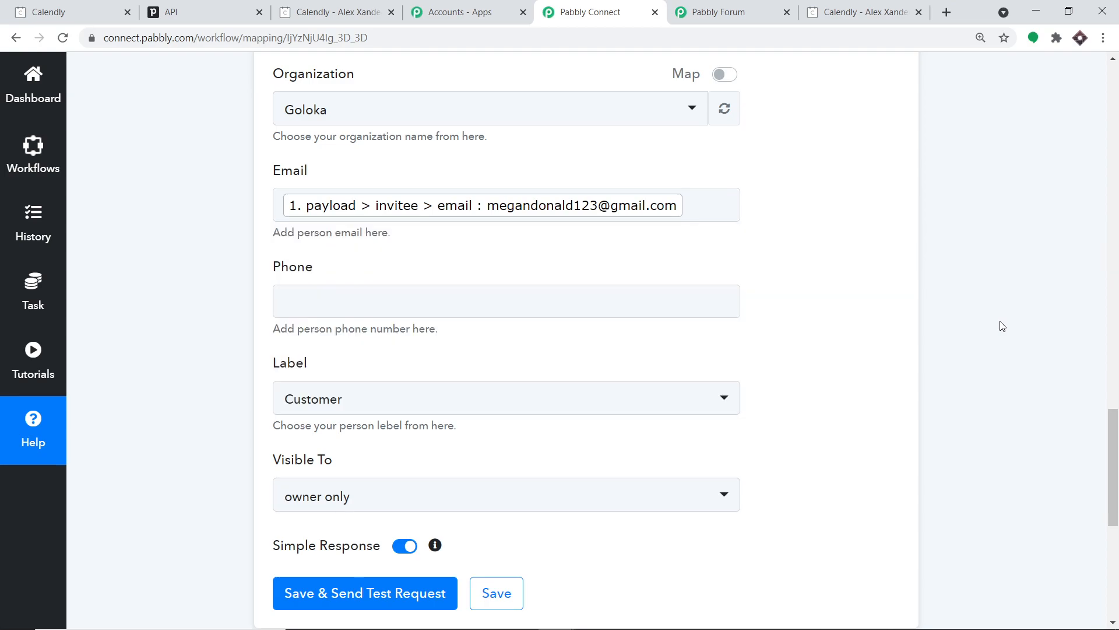
# - Map the Calendly payload > event > location number into the Phone field
pyautogui.click(364, 306)
pyautogui.click(365, 430)
pyautogui.scroll(-15, 505, 490)
pyautogui.scroll(-5, 506, 494)
pyautogui.scroll(2, 516, 487)
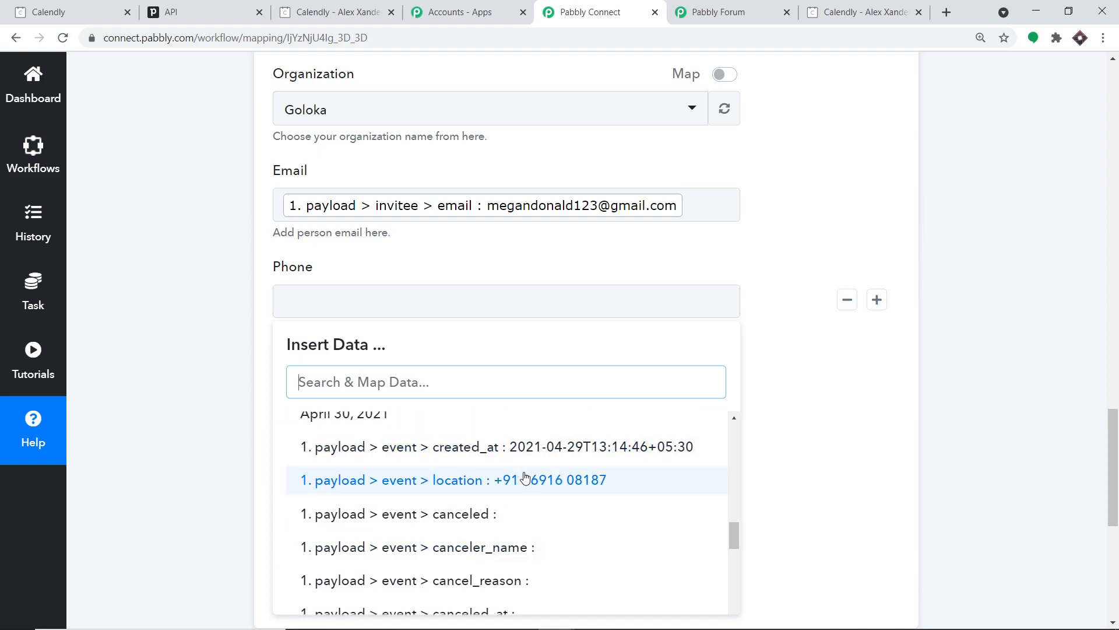
pyautogui.click(524, 478)
pyautogui.click(1047, 383)
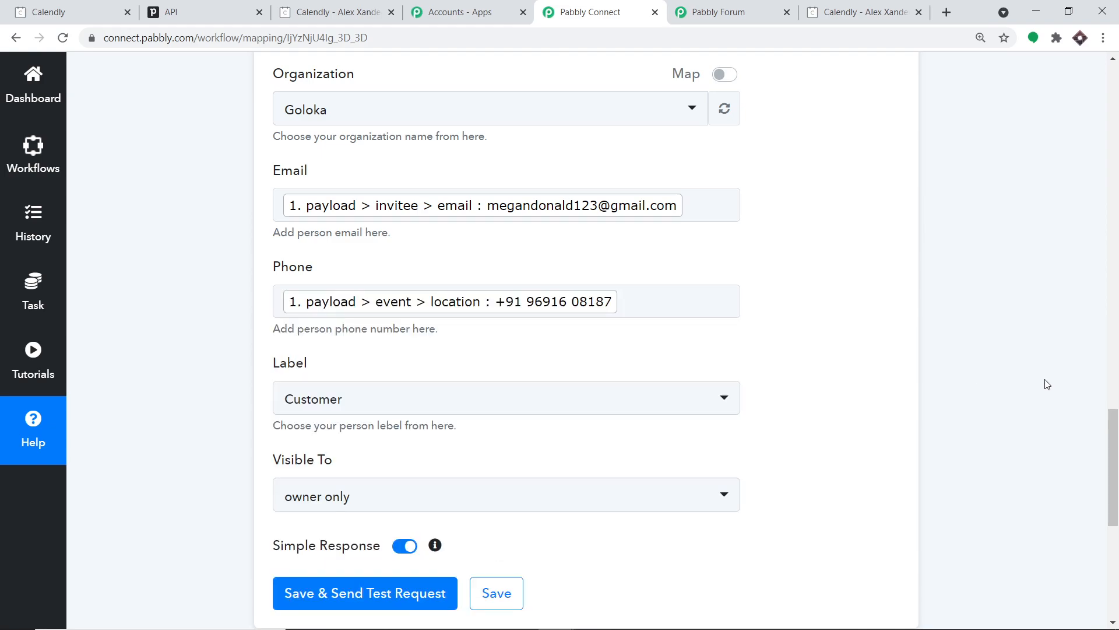
# - Keep Customer selected as the person's Label
pyautogui.scroll(-1, 988, 390)
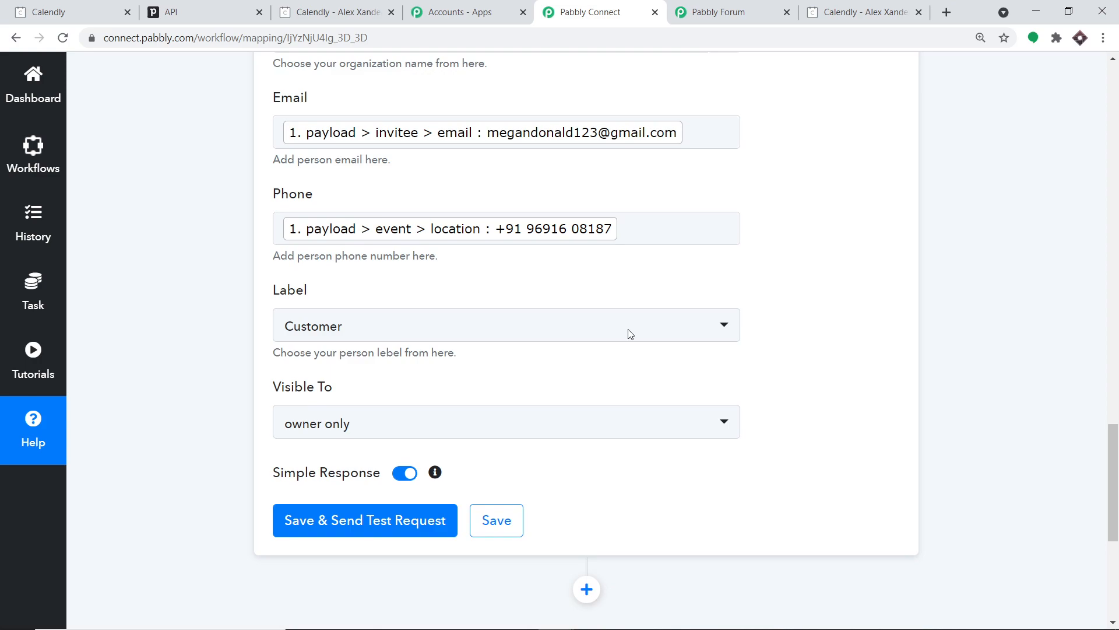
pyautogui.click(356, 328)
pyautogui.click(362, 407)
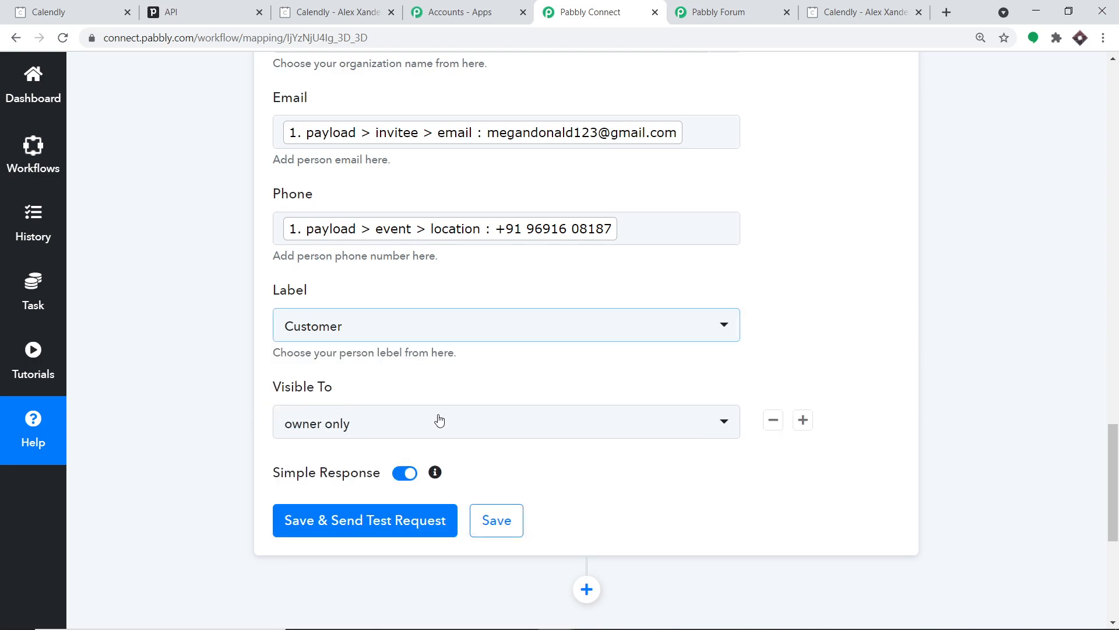
pyautogui.scroll(-2, 434, 420)
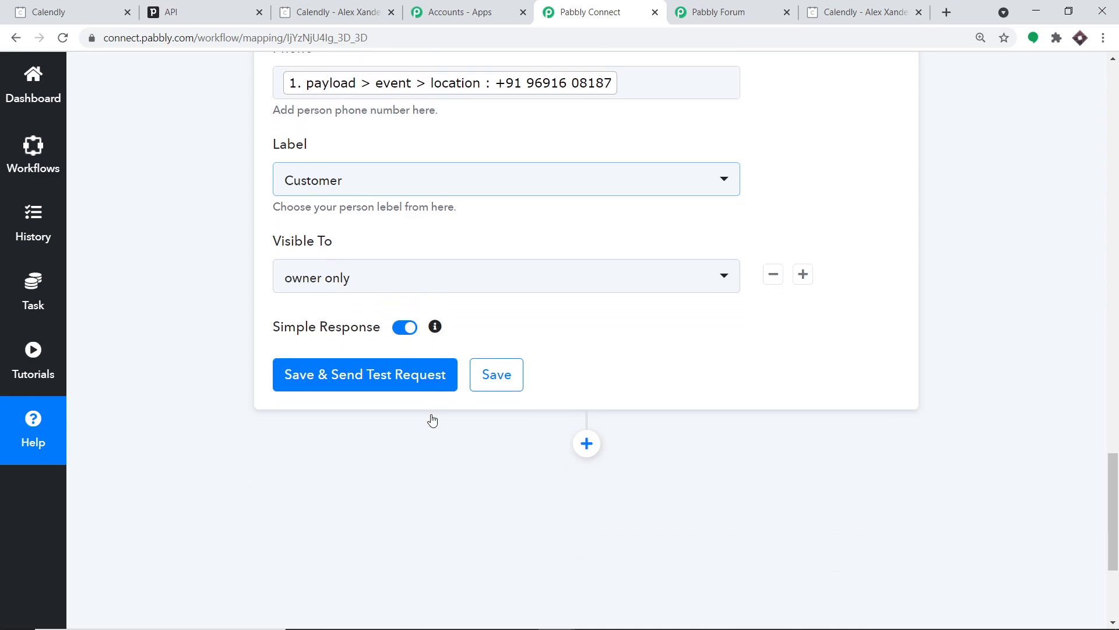
# - Save and test the Create Person action, getting success 1 with id 78, then switch to Pipedrive
pyautogui.click(379, 374)
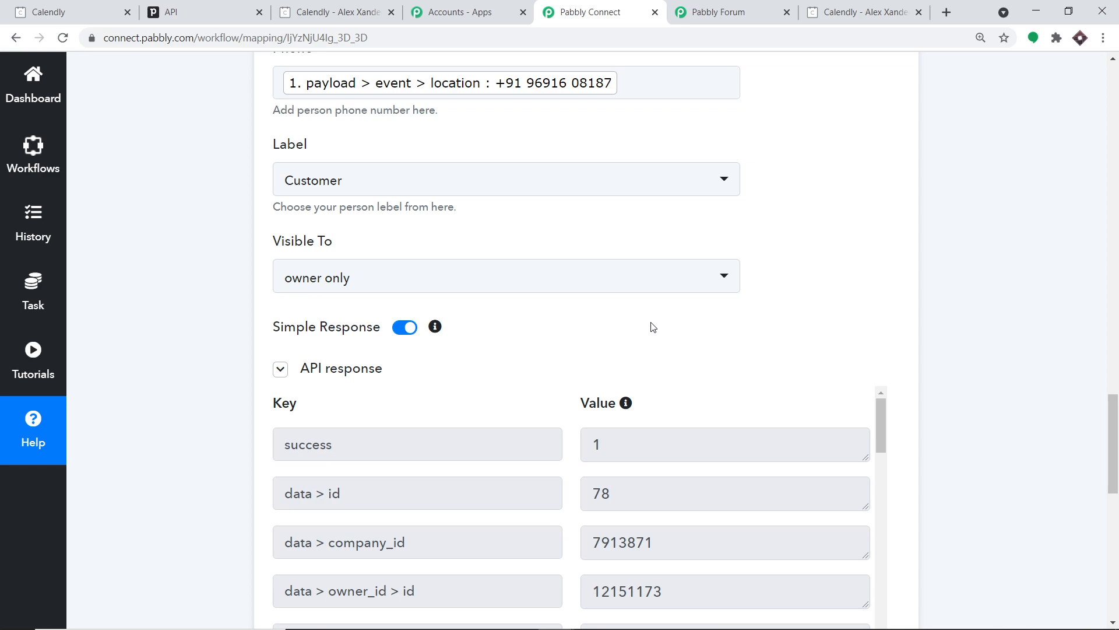
pyautogui.click(218, 6)
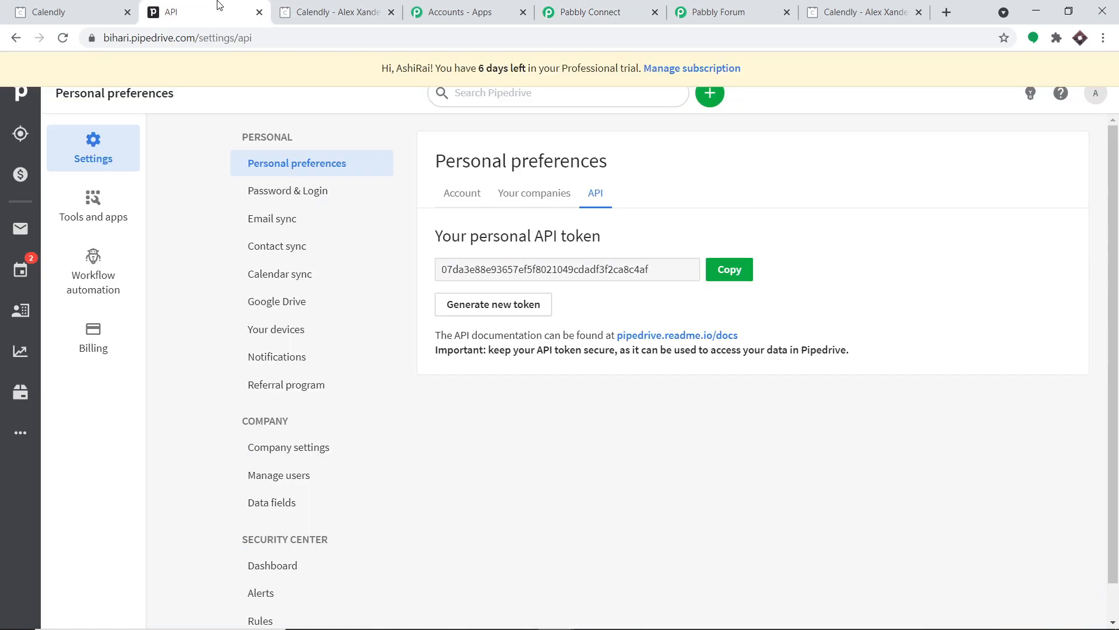
# - In Pipedrive People filtered by letter M, check the new invitee's email, phone, Goloka and Customer label
pyautogui.click(27, 311)
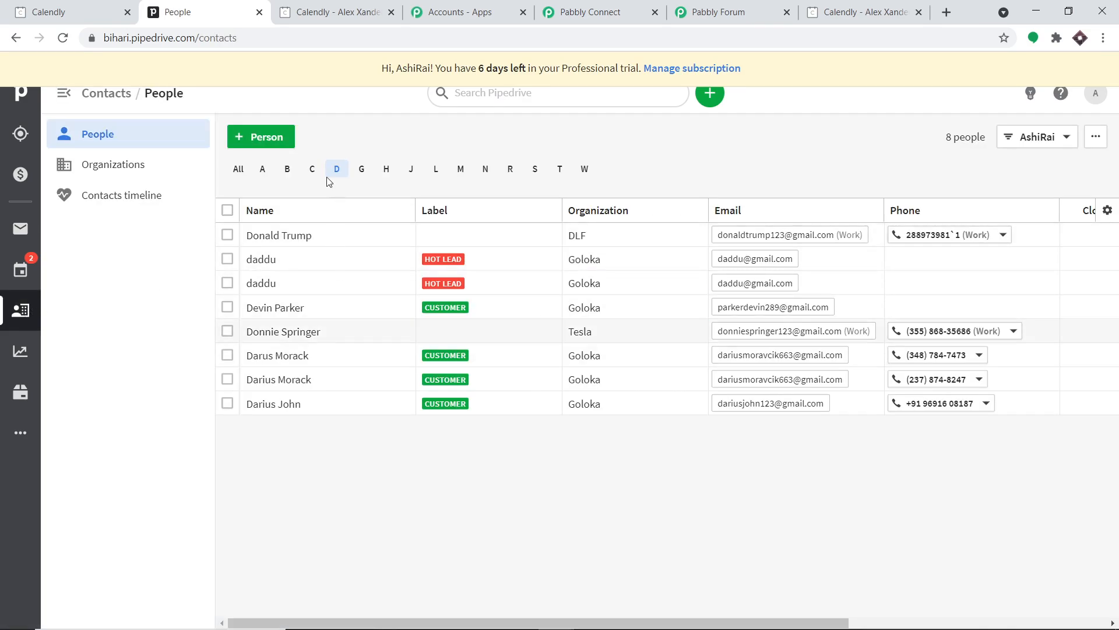
pyautogui.click(460, 175)
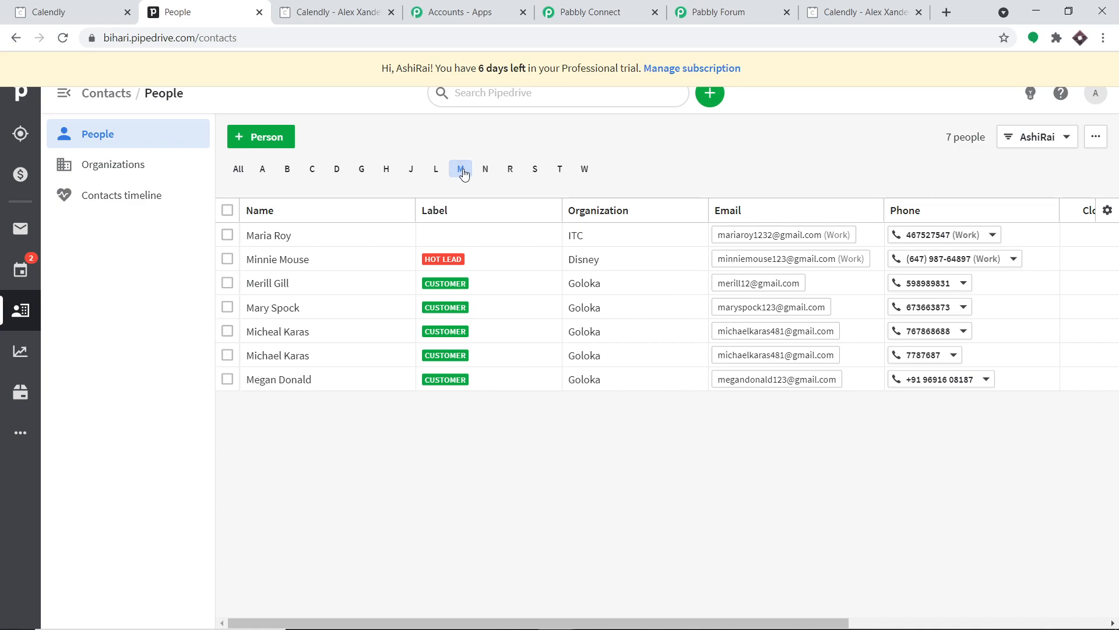
pyautogui.press('+')
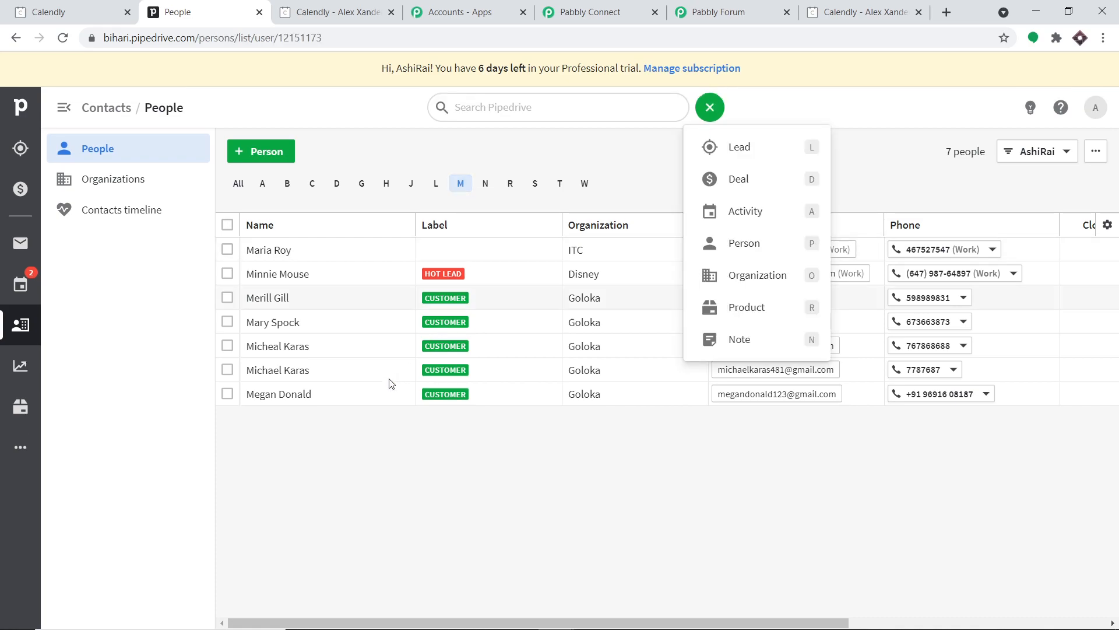
pyautogui.moveTo(293, 405)
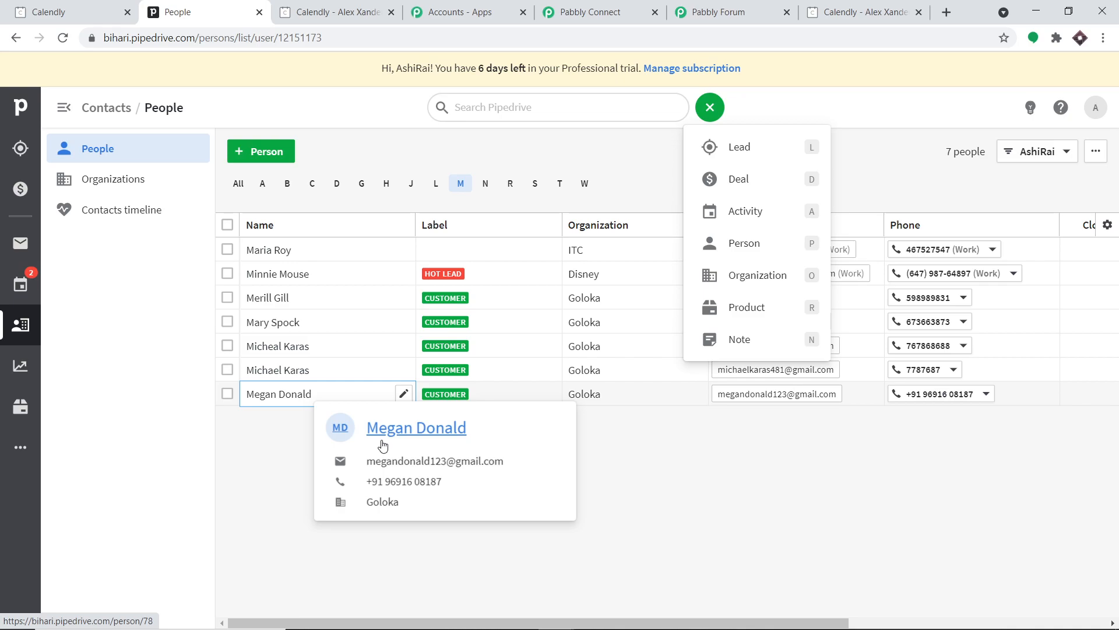
# - Back in Pabbly Connect, collapse the PipeDrive Create Person and Calendly trigger steps
pyautogui.click(603, 18)
pyautogui.scroll(15, 488, 423)
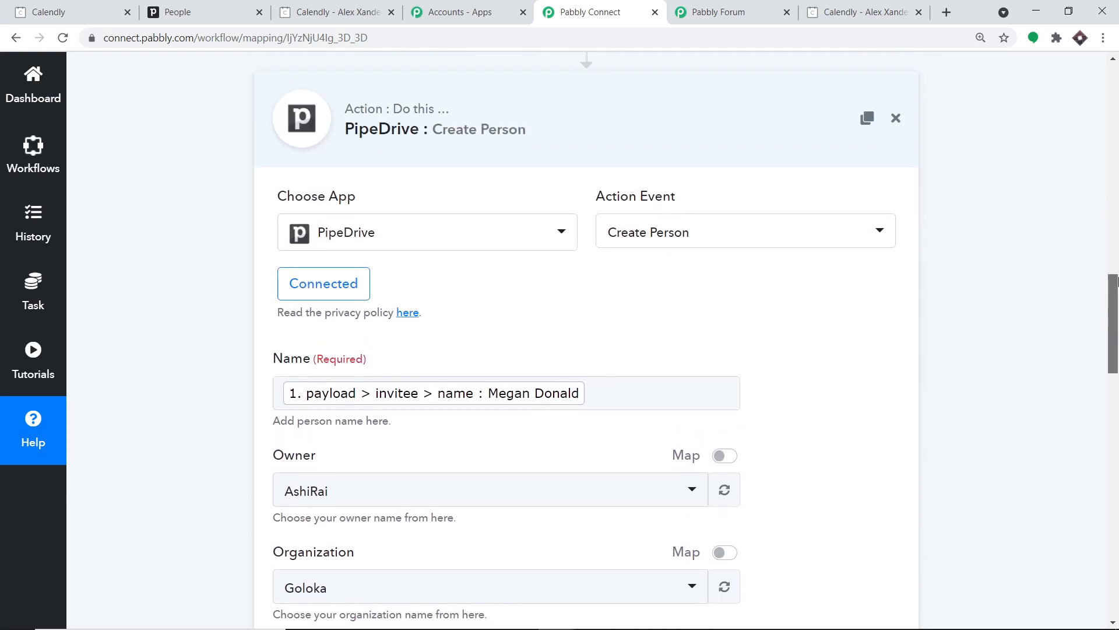
pyautogui.click(449, 437)
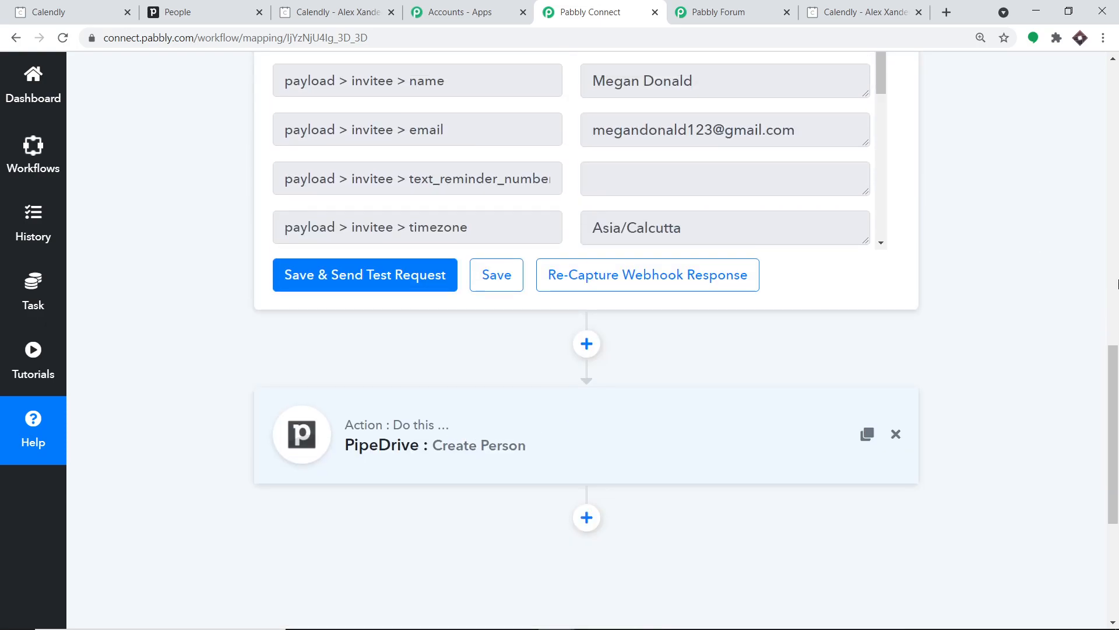
pyautogui.scroll(10, 1118, 183)
pyautogui.click(647, 248)
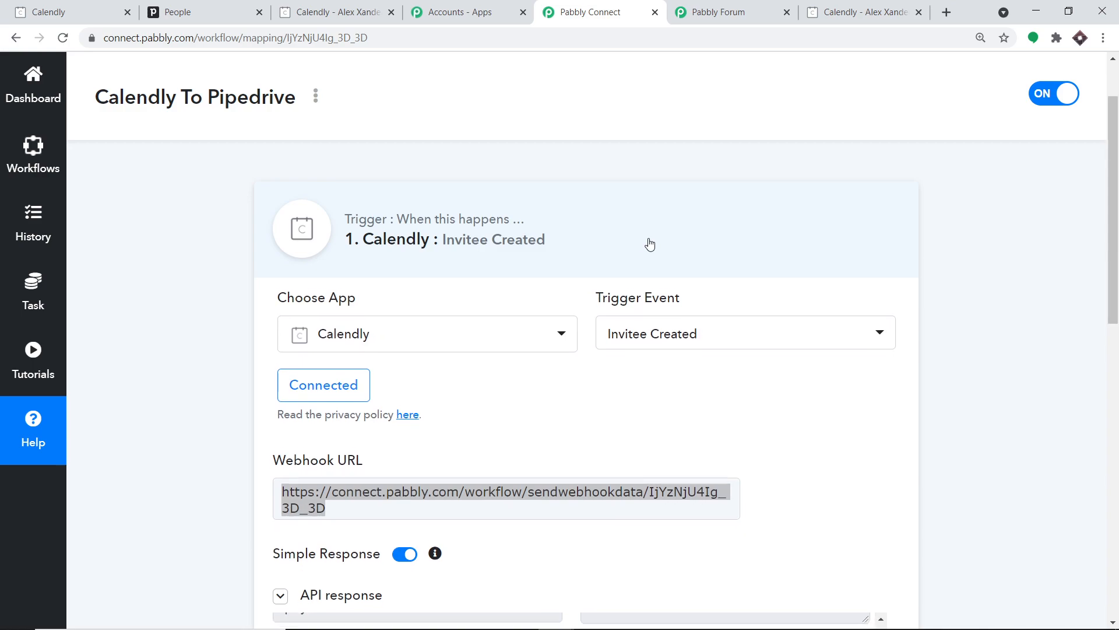